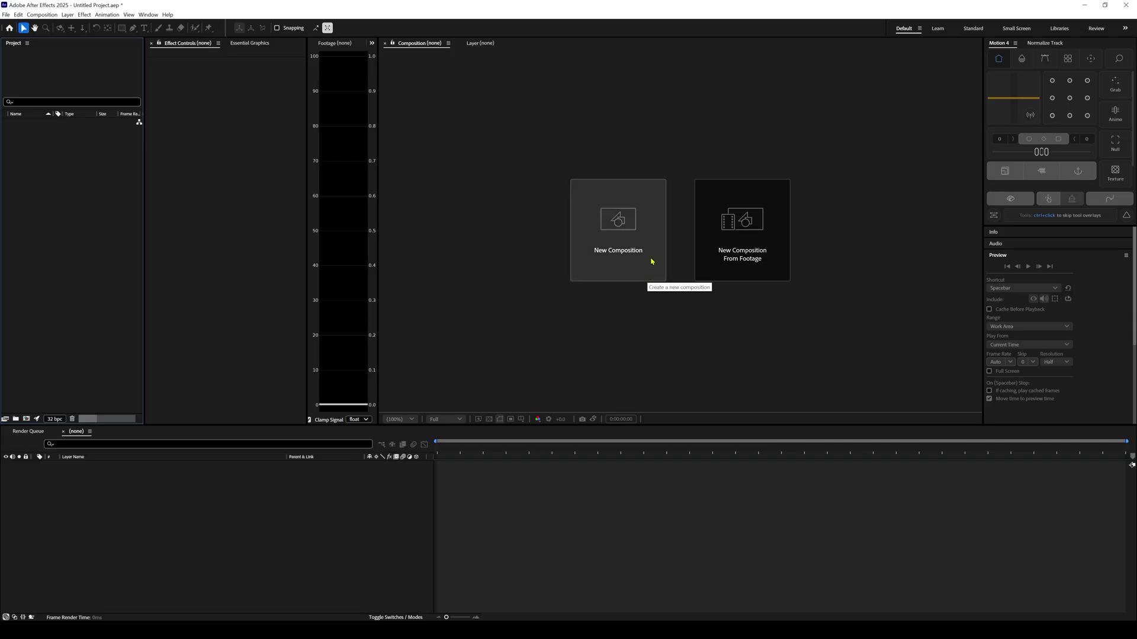
Create a new composition named Galaxy with the HD 1920x1080, 24 fps preset and a 12-second duration.
click(649, 237)
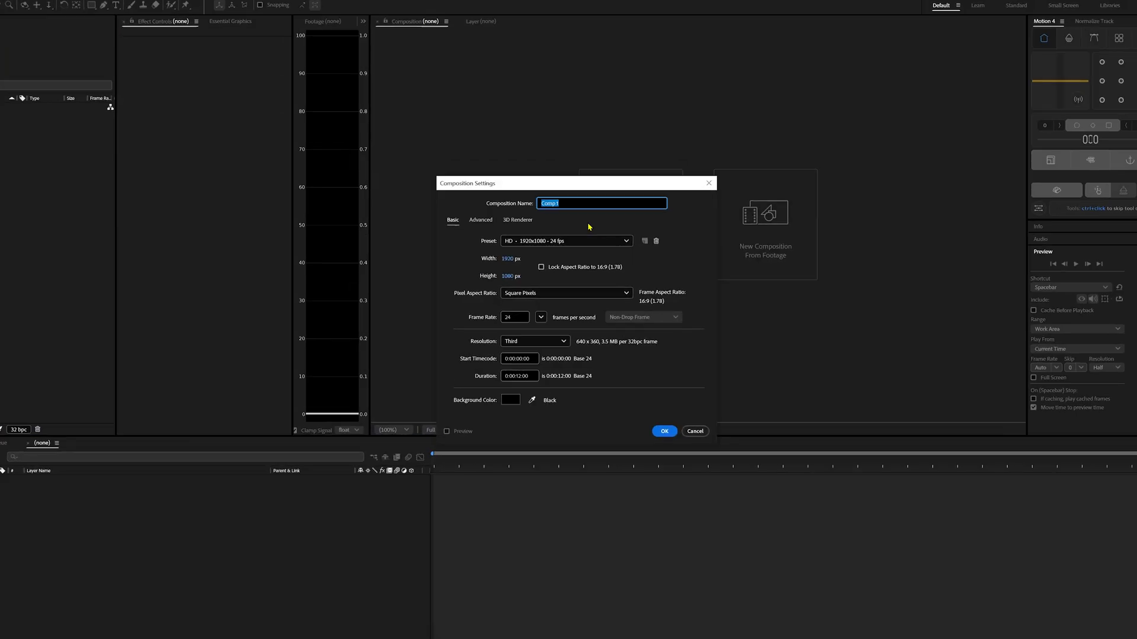
text(Galaxy)
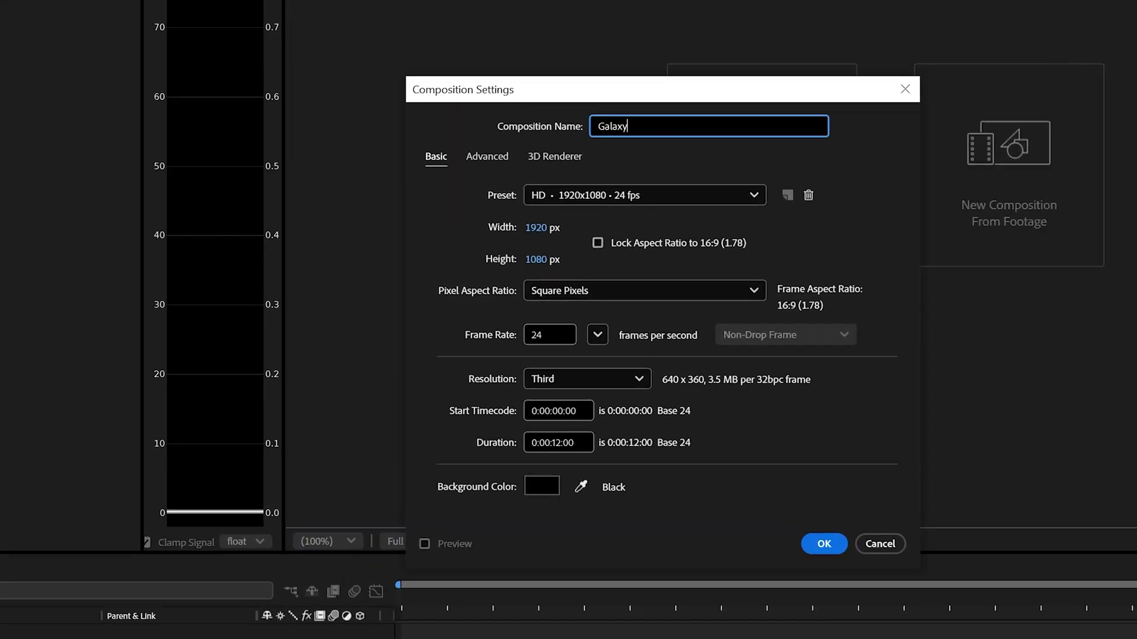
key(Return)
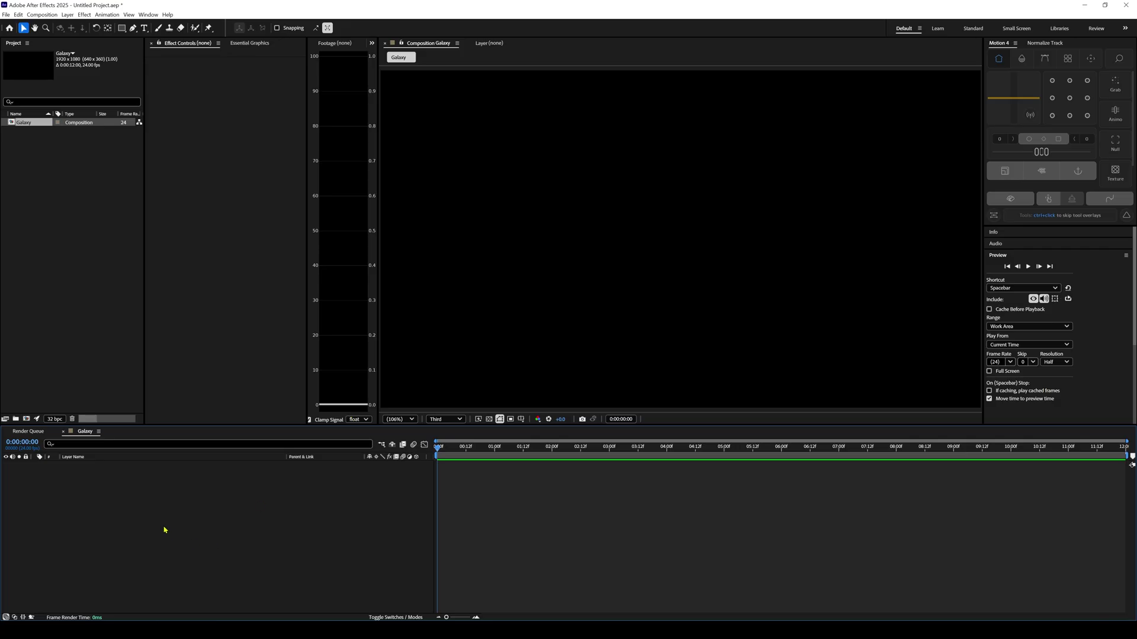
Add a white 1920 x 1080 px solid layer named Galaxy to the composition.
right_click(150, 473)
mouse_move(158, 478)
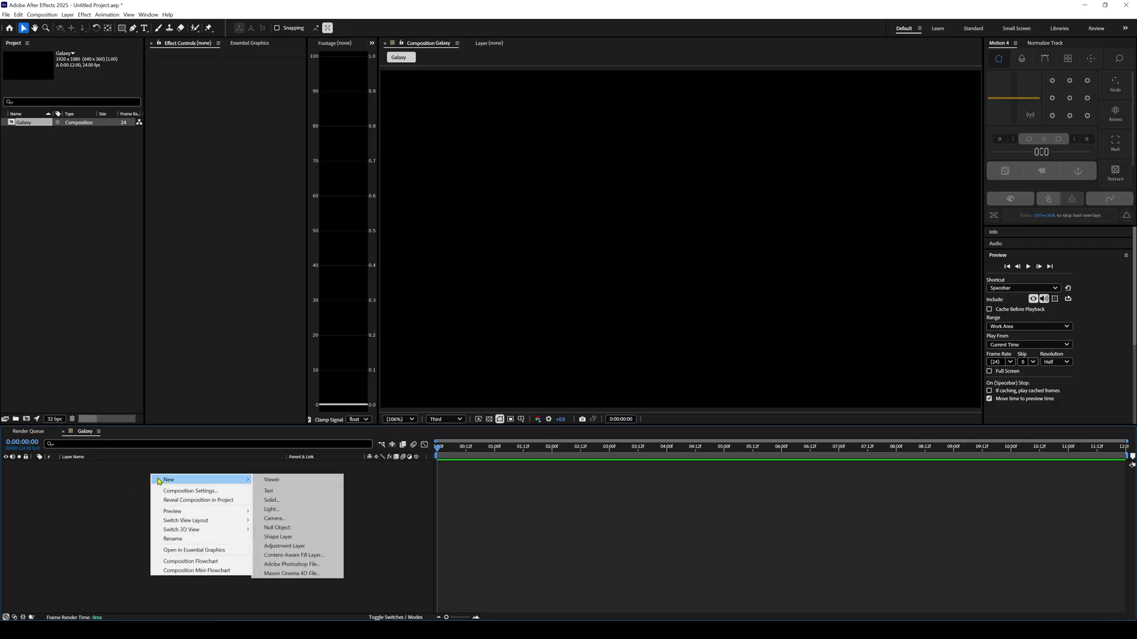
click(277, 501)
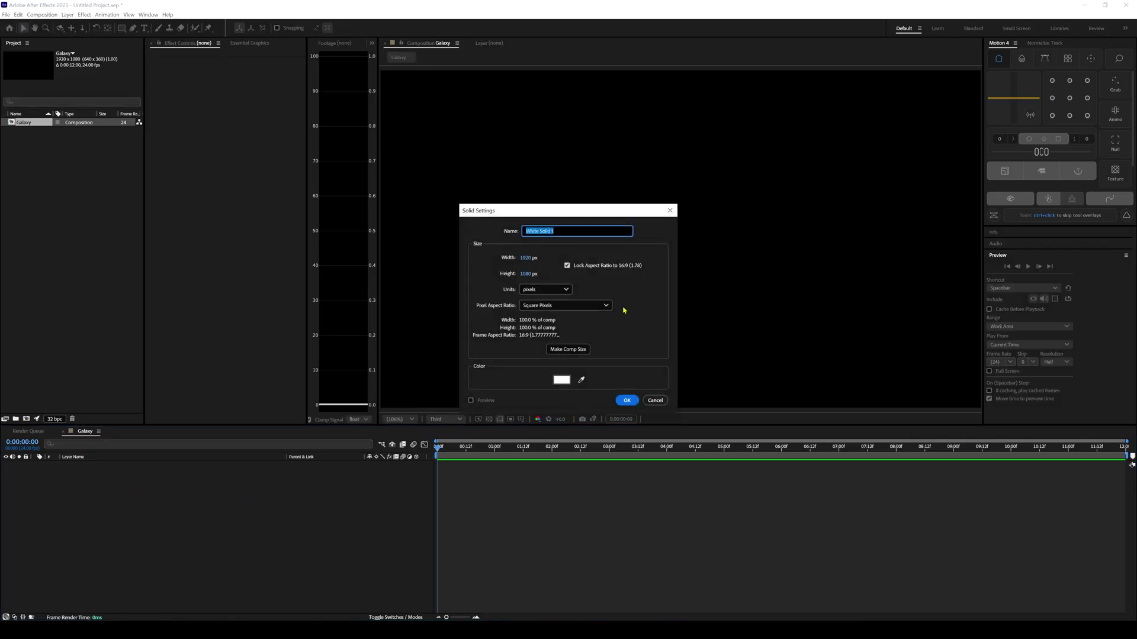
text(Galaxy)
key(Return)
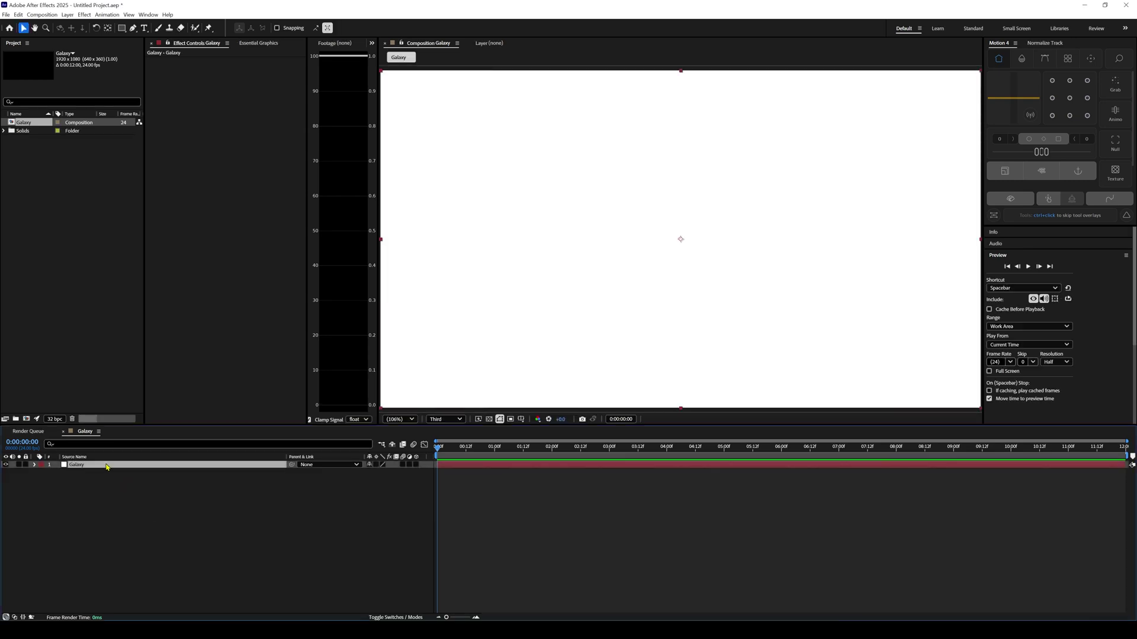
Apply the Trapcode Particular effect to the Galaxy solid.
key(ctrl+space)
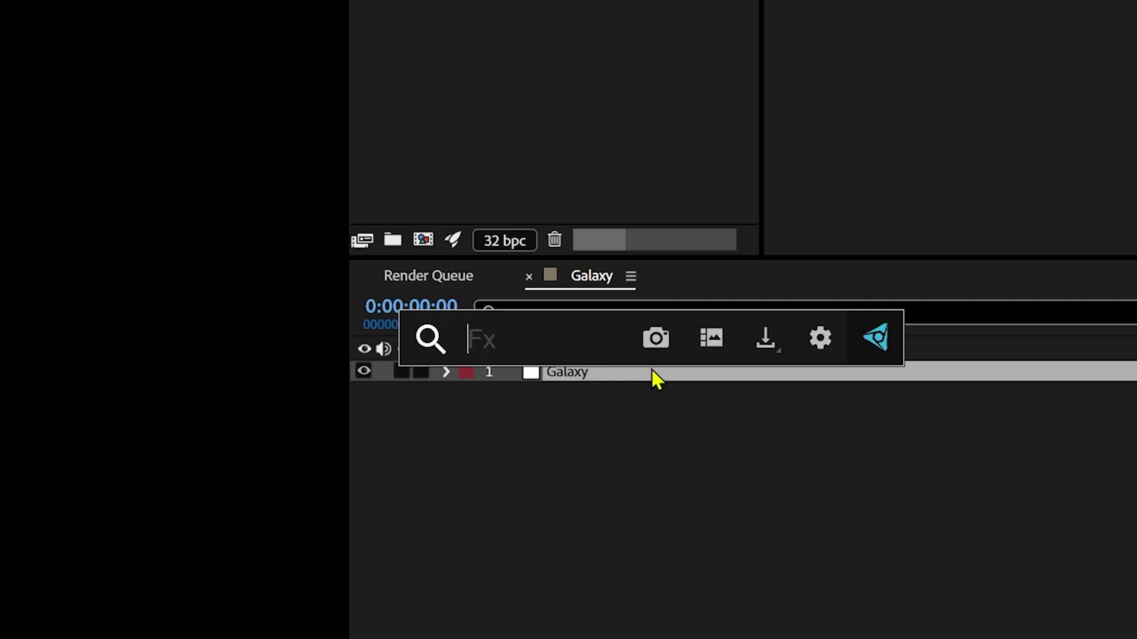
text(par)
key(Return)
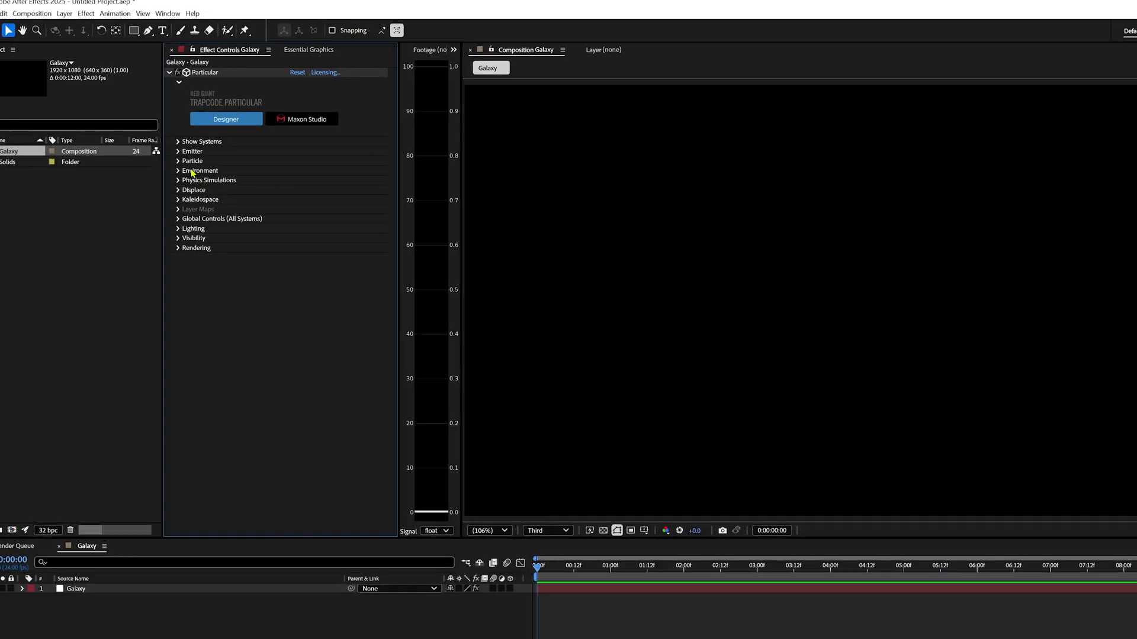
Set Particular's Emitter Behavior to Dynamic Form in the effect's Emitter settings.
click(156, 122)
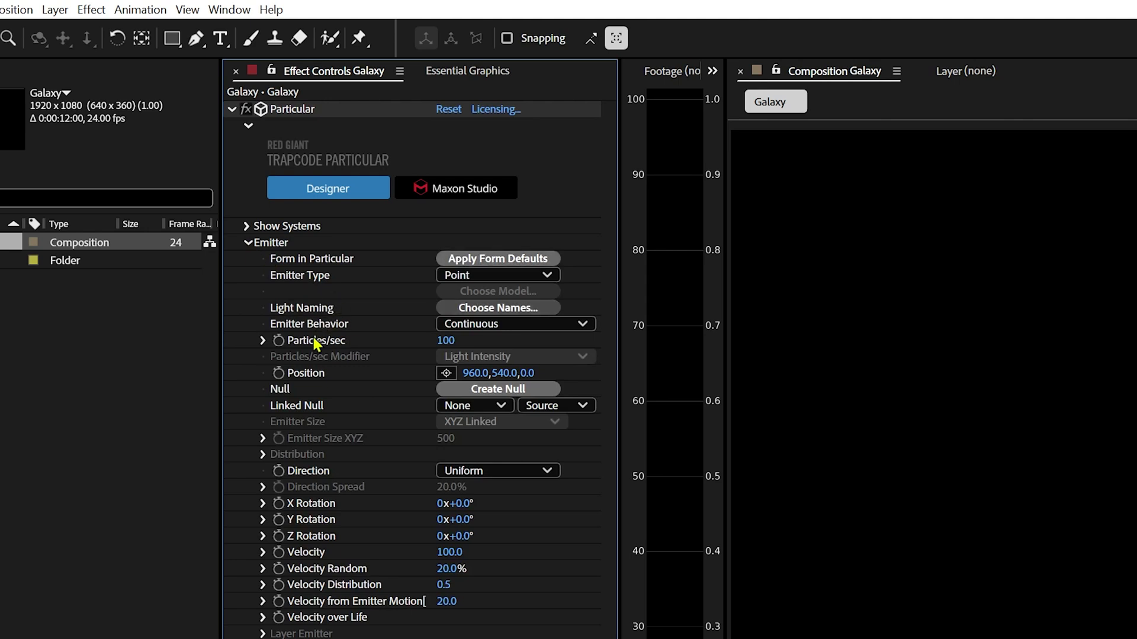
click(582, 324)
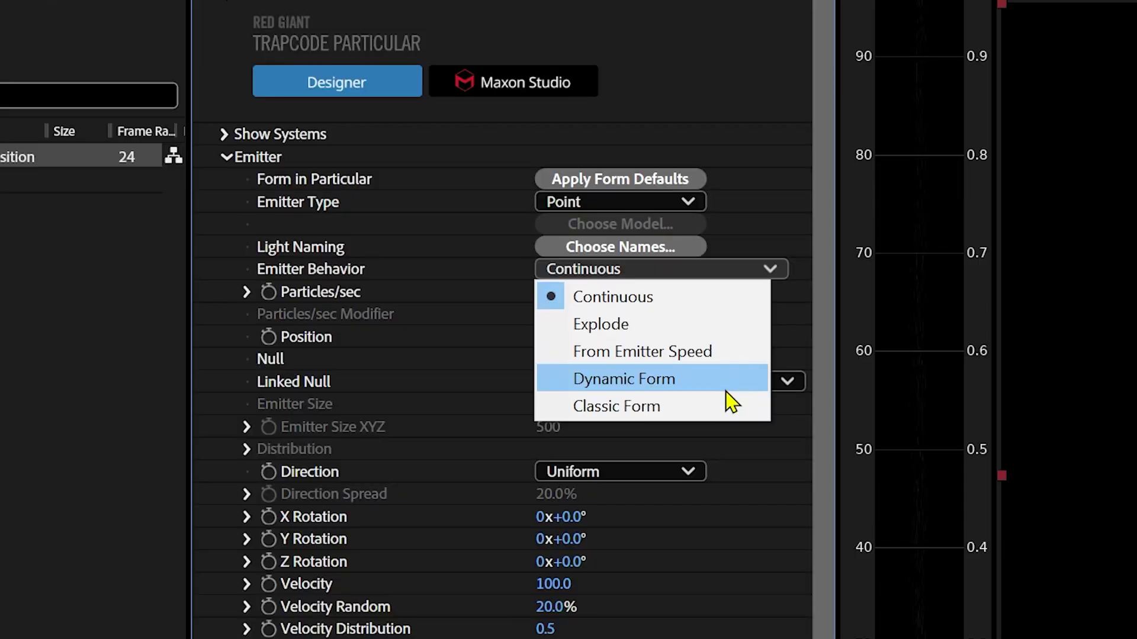
click(677, 389)
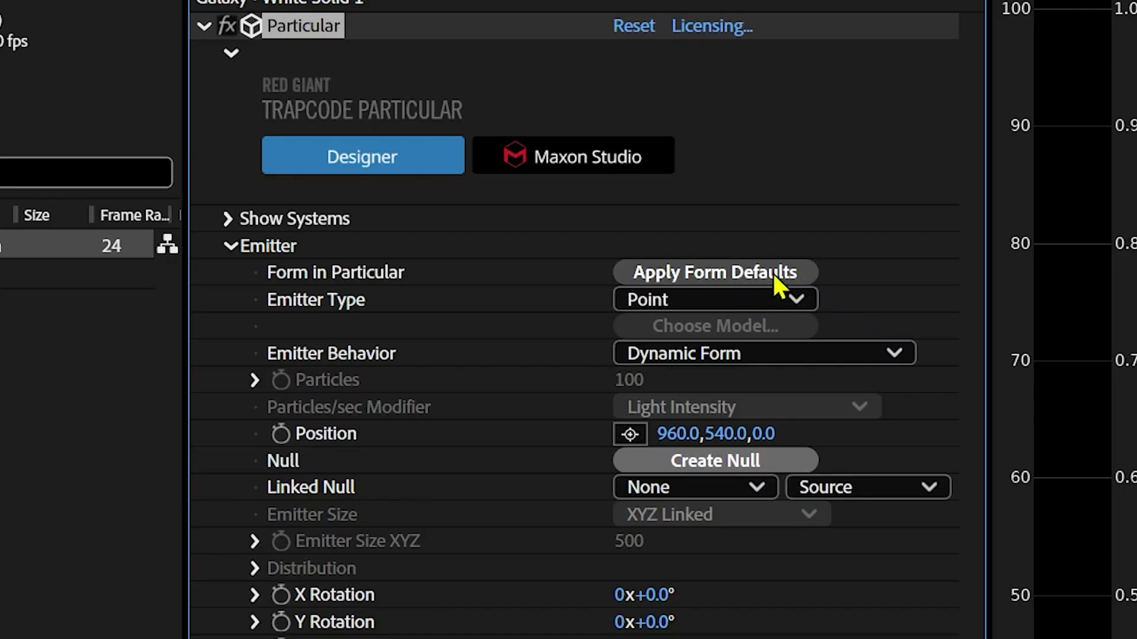
Try the form defaults on the emitter with a Y rotation, and undo the rotation.
click(794, 272)
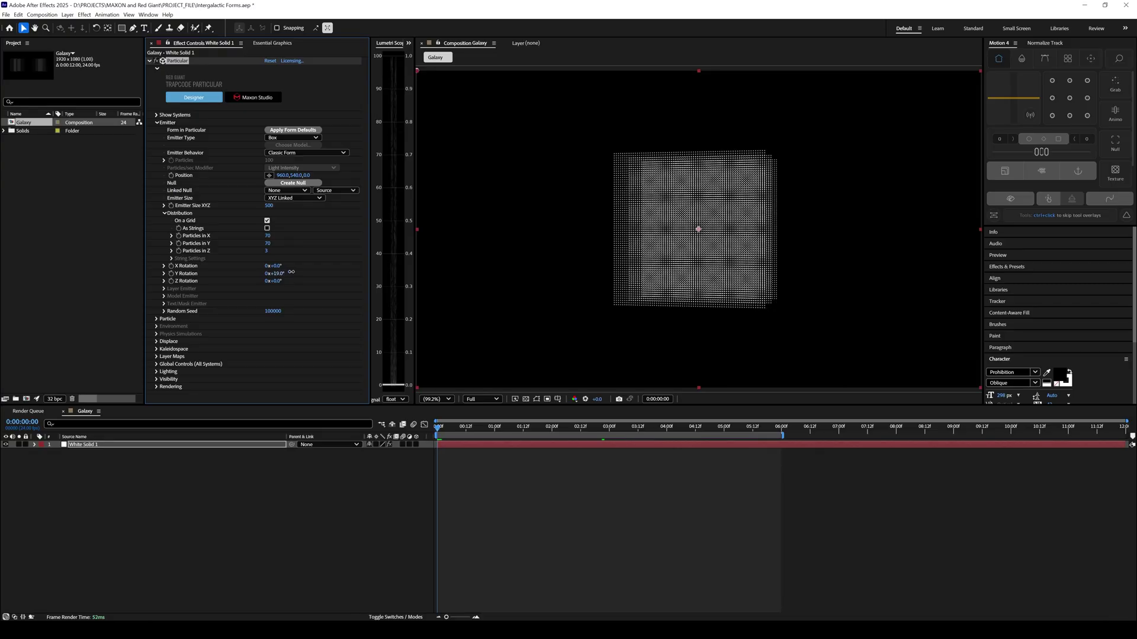
drag(274, 273, 302, 270)
key(ctrl+z)
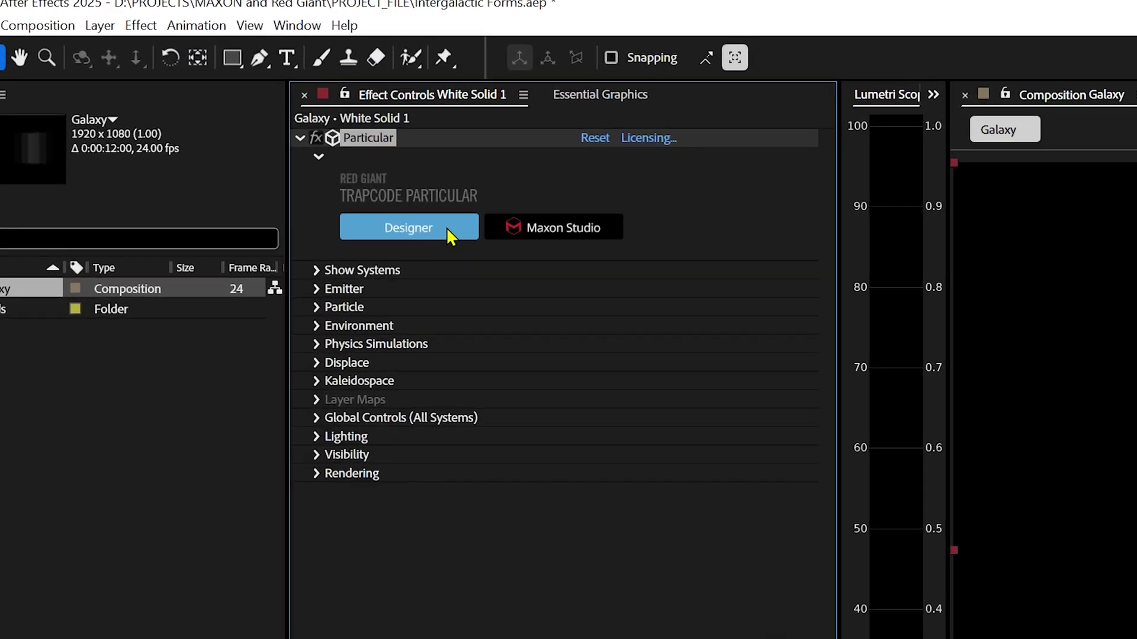
Open the Particular Designer, pause its preview and set the Primary System's Emitter Behavior to Dynamic Form.
click(209, 97)
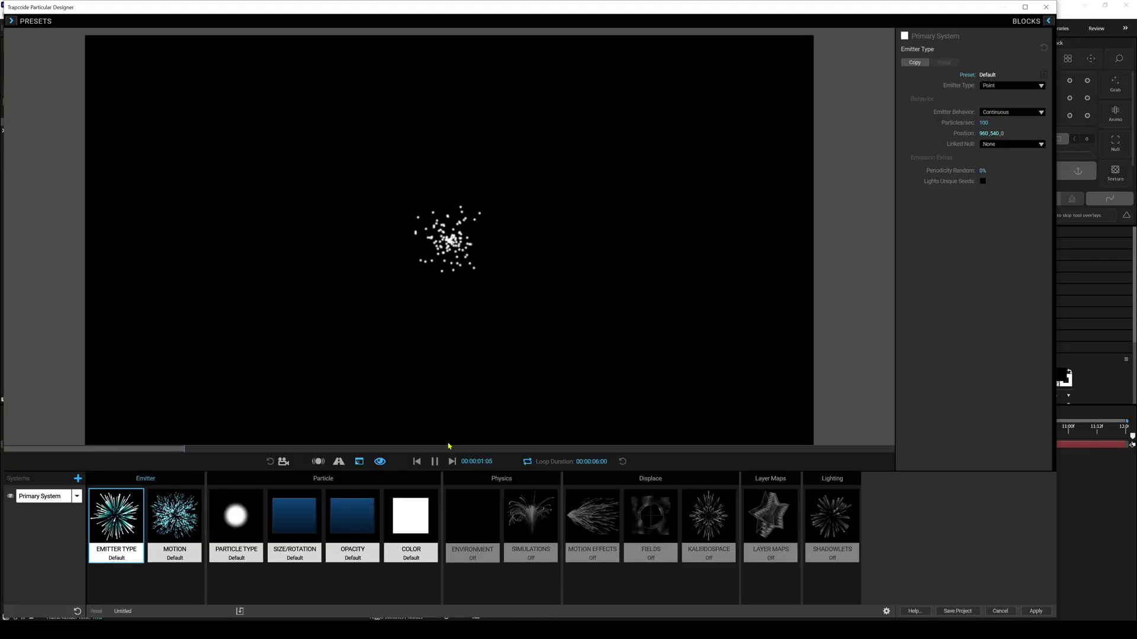
click(433, 463)
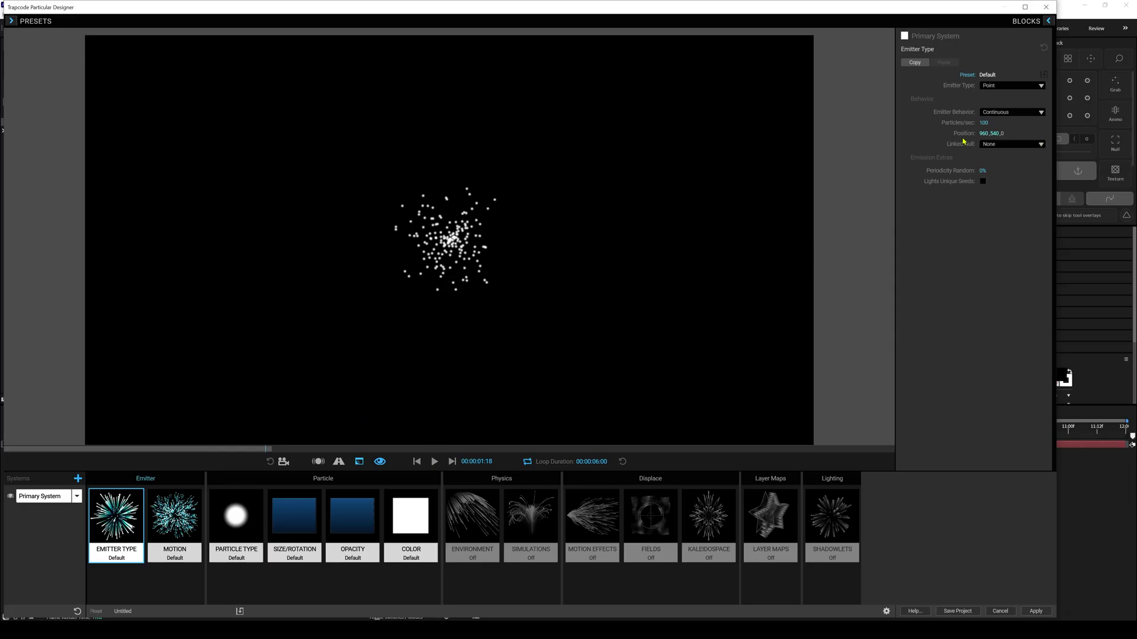
click(1018, 114)
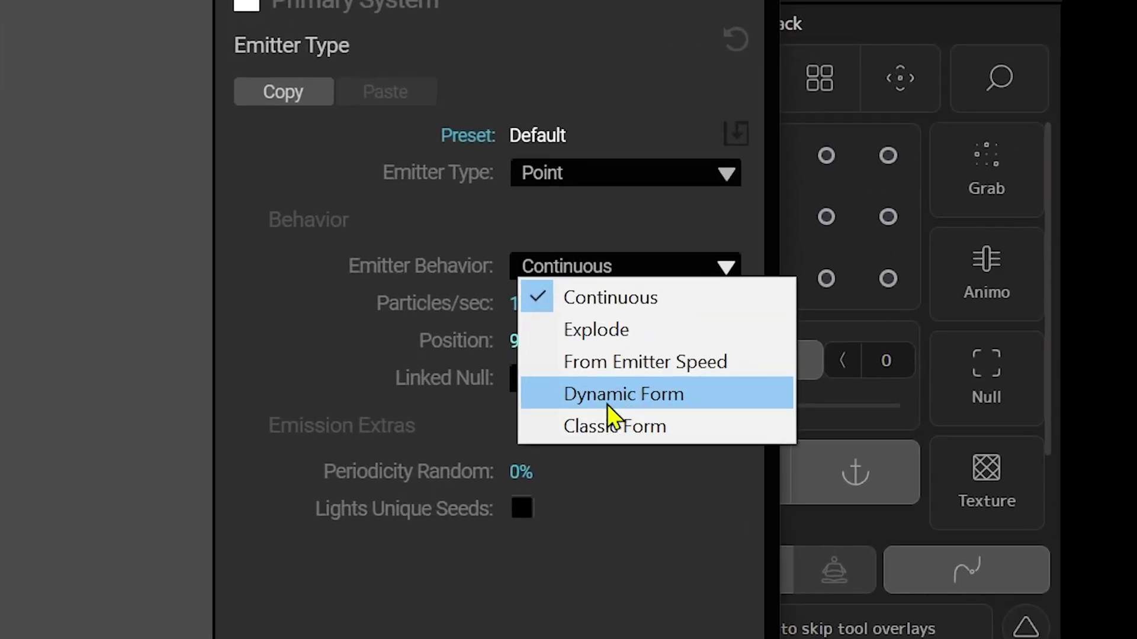
click(608, 396)
click(620, 274)
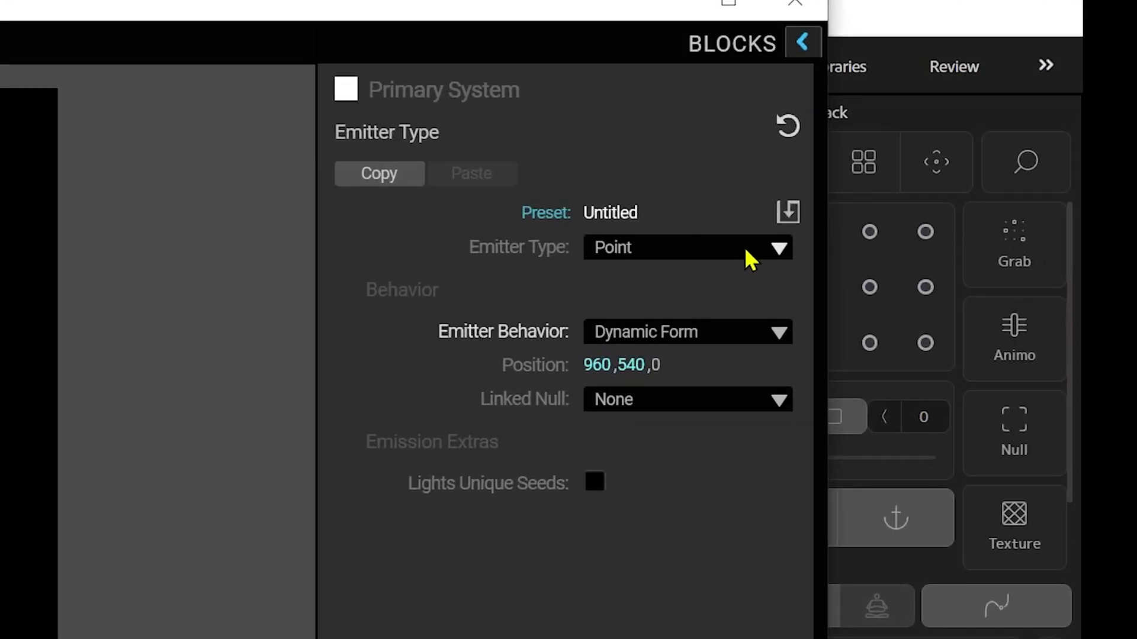
Change the Primary System's Emitter Type to Sphere.
click(1029, 87)
click(736, 306)
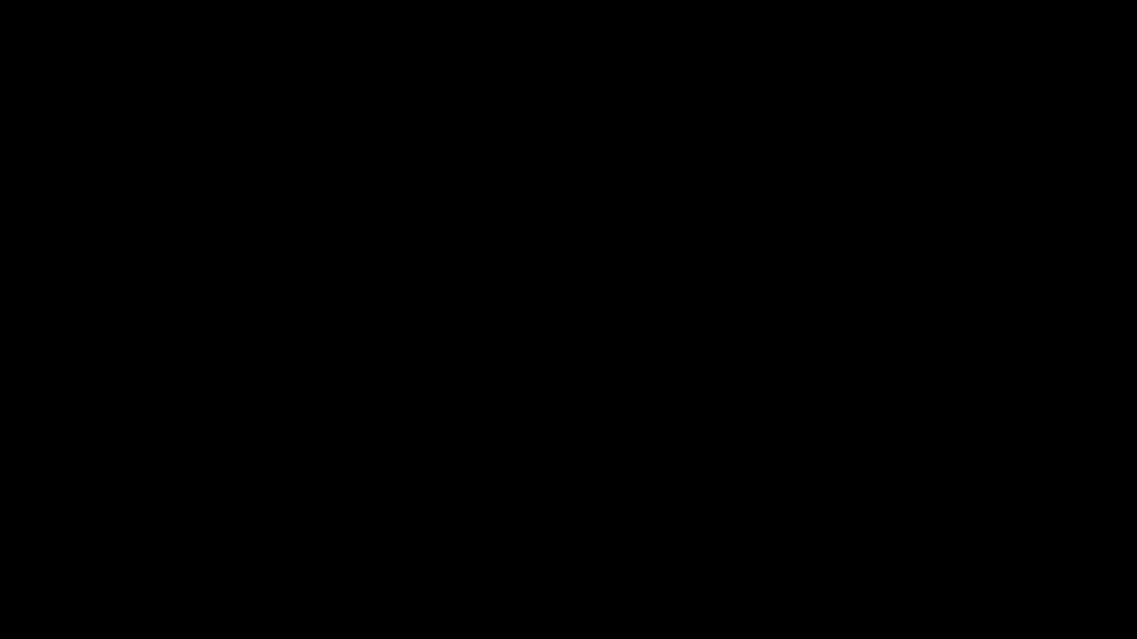
click(695, 335)
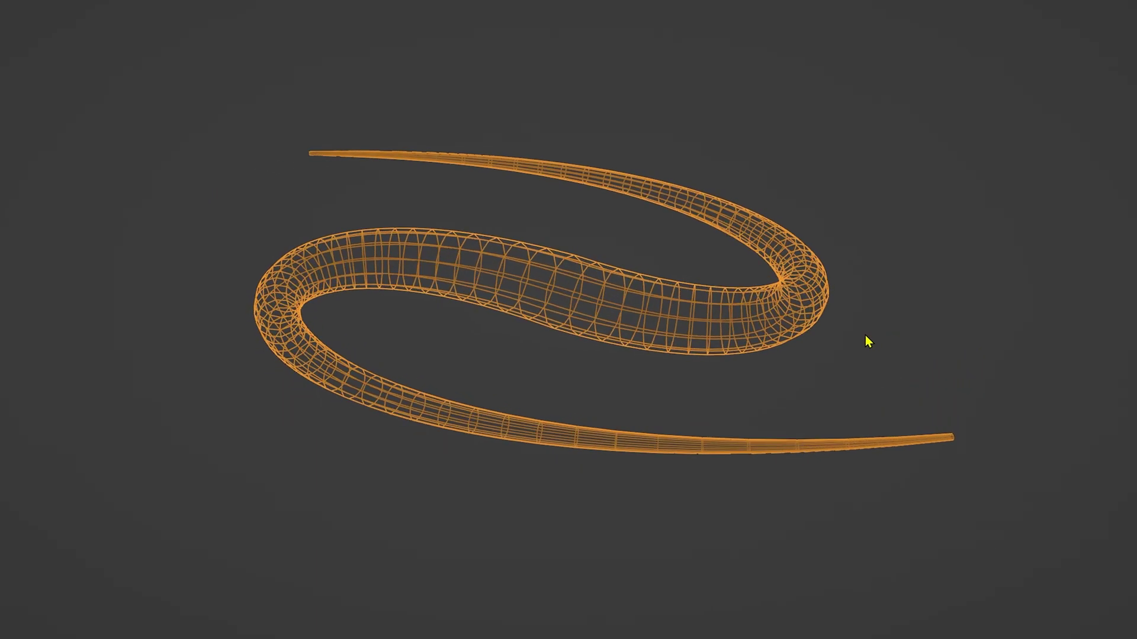
drag(763, 336, 348, 319)
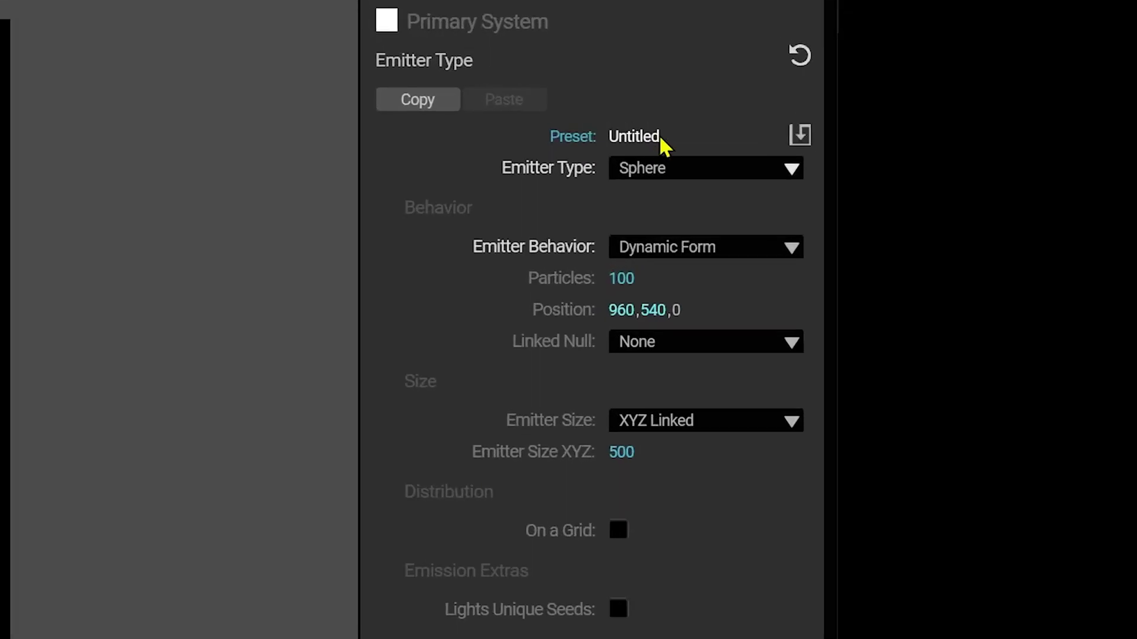
Set the Primary System's Emitter Type to 3D Model.
click(656, 169)
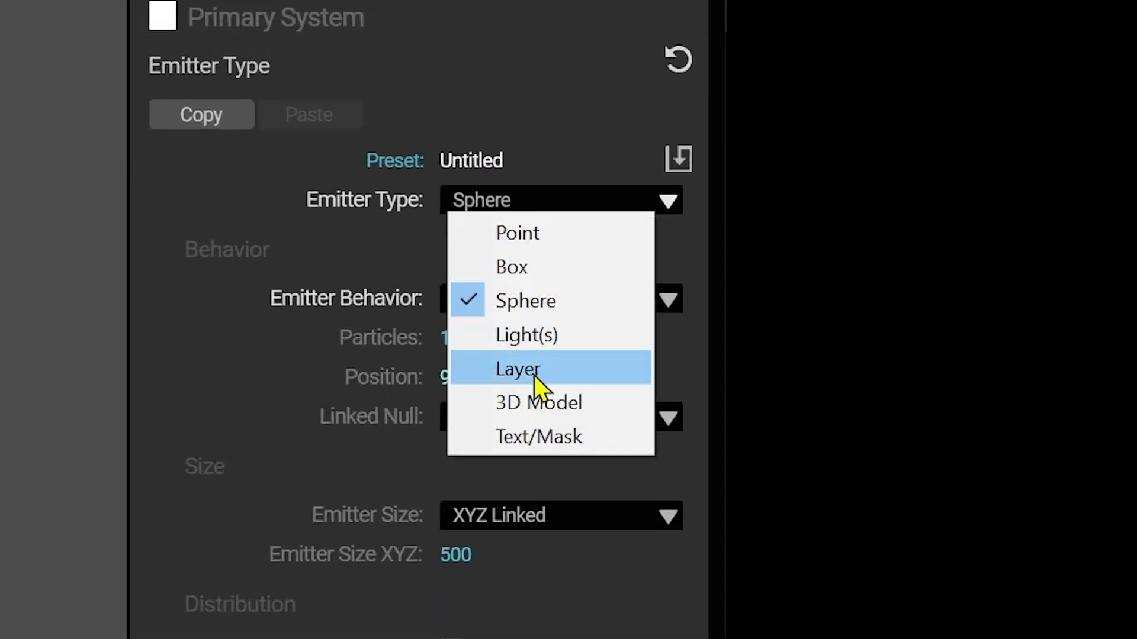
click(693, 337)
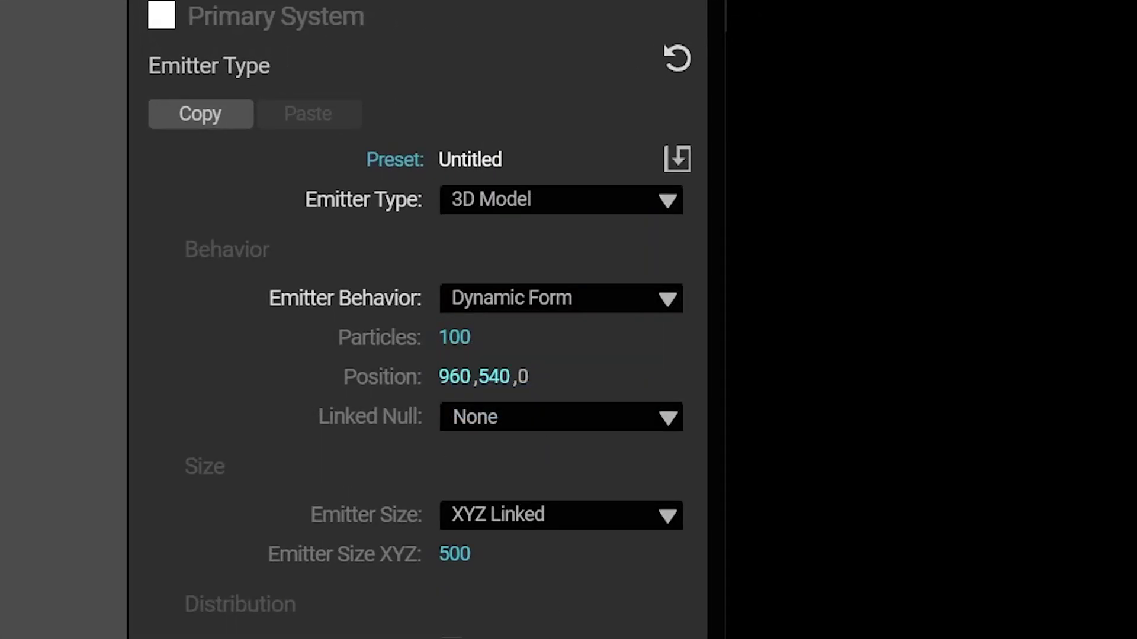
scroll(433, 246, down, 5)
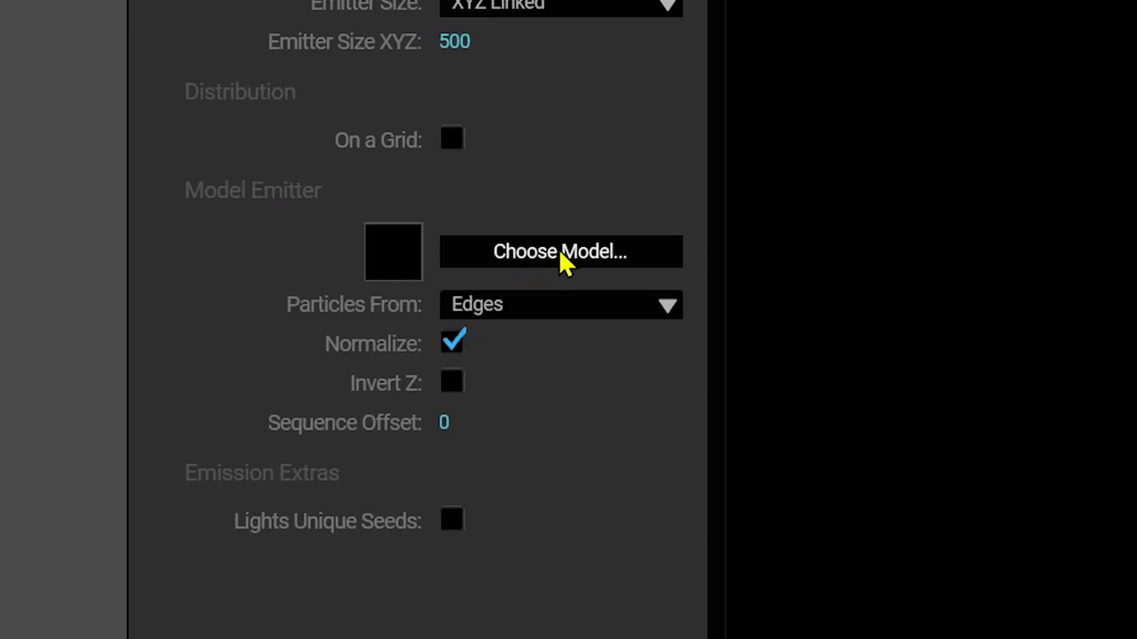
Open the 3D model chooser and browse the built-in model categories.
click(584, 251)
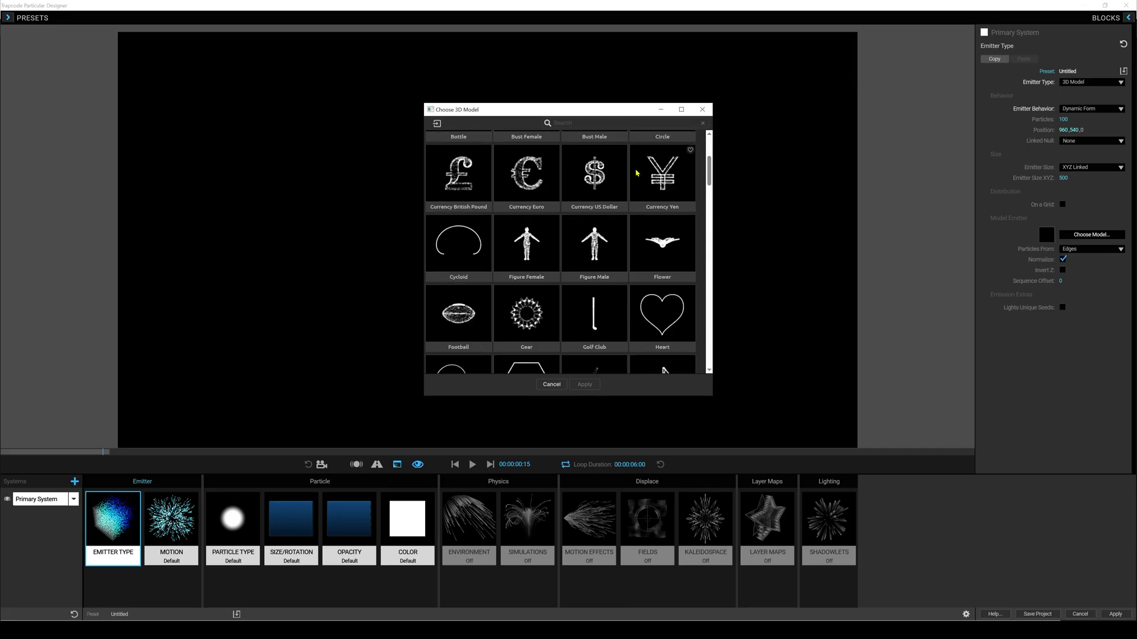
scroll(636, 184, down, 12)
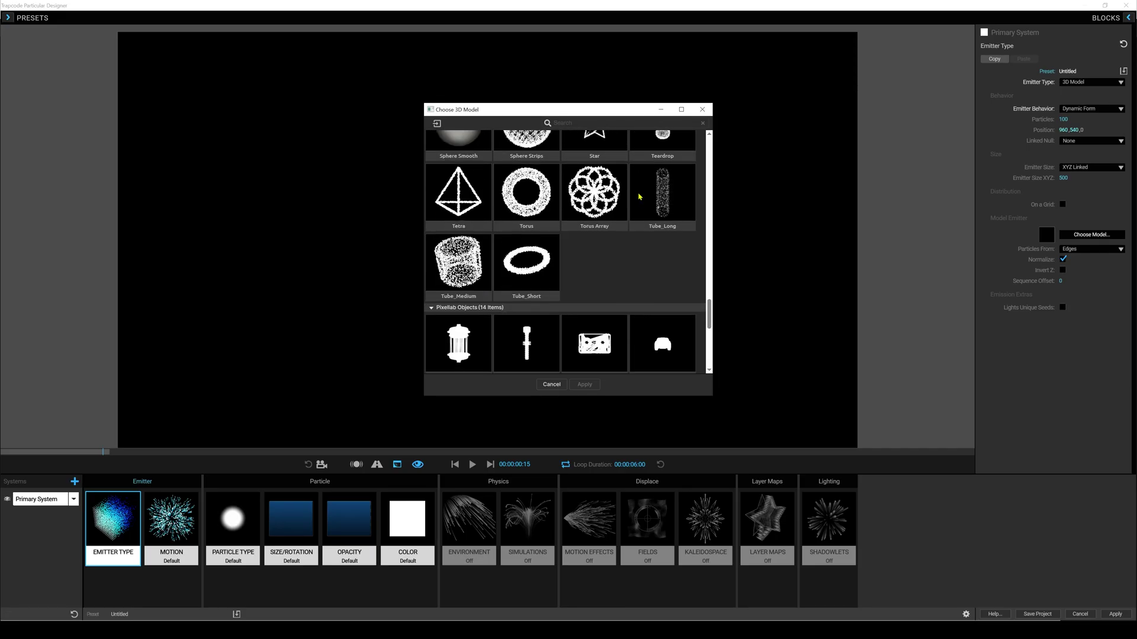
scroll(641, 200, down, 2)
scroll(641, 198, up, 8)
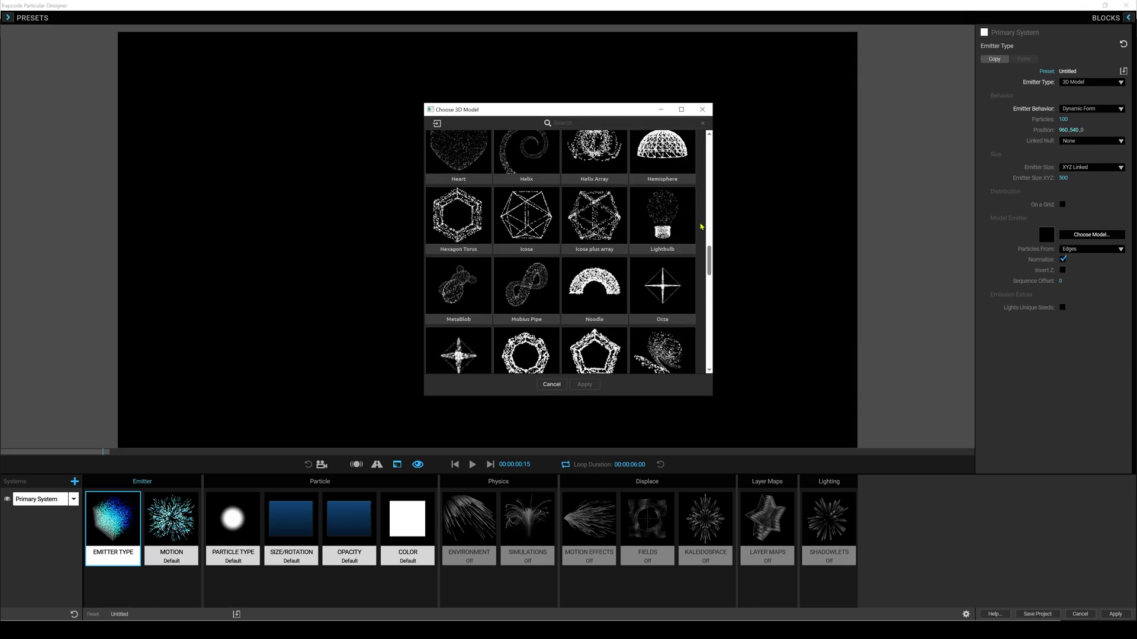
scroll(550, 249, up, 6)
scroll(552, 253, down, 3)
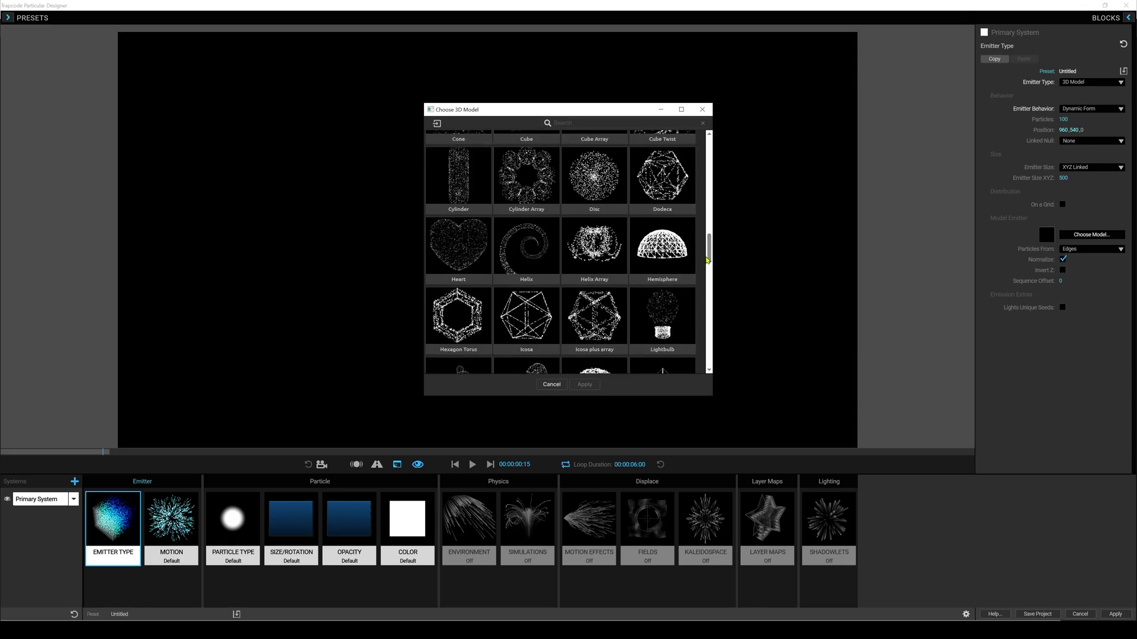
scroll(712, 258, up, 6)
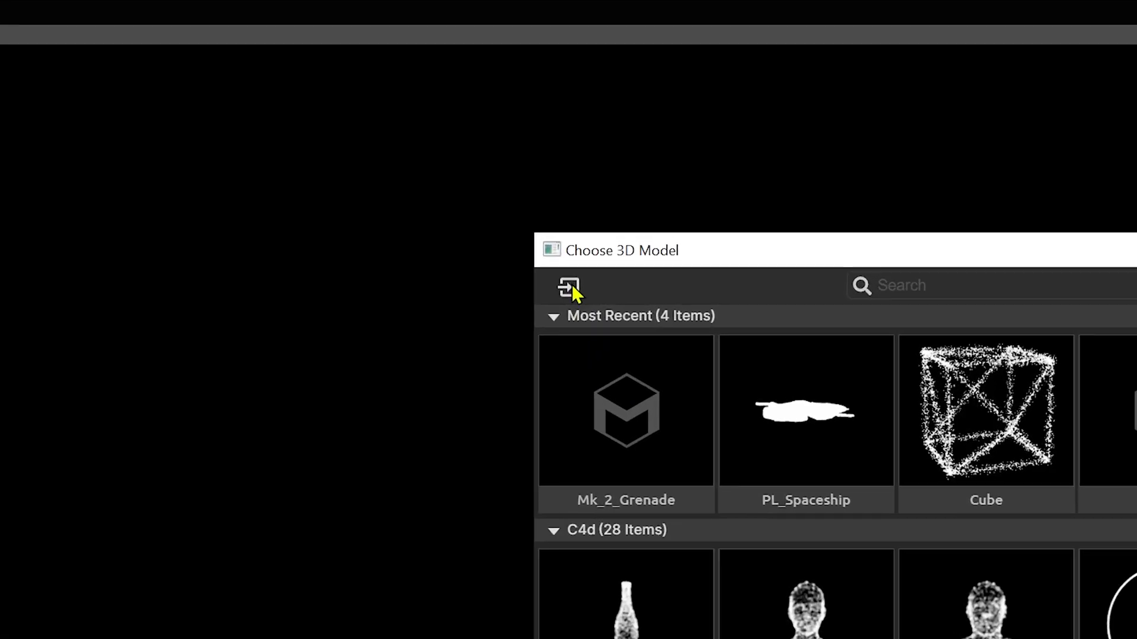
Import the GalaxyBaseMesh 3D object from the PROJECTFILE_for_transfer folder and apply it as the emitter model.
click(437, 123)
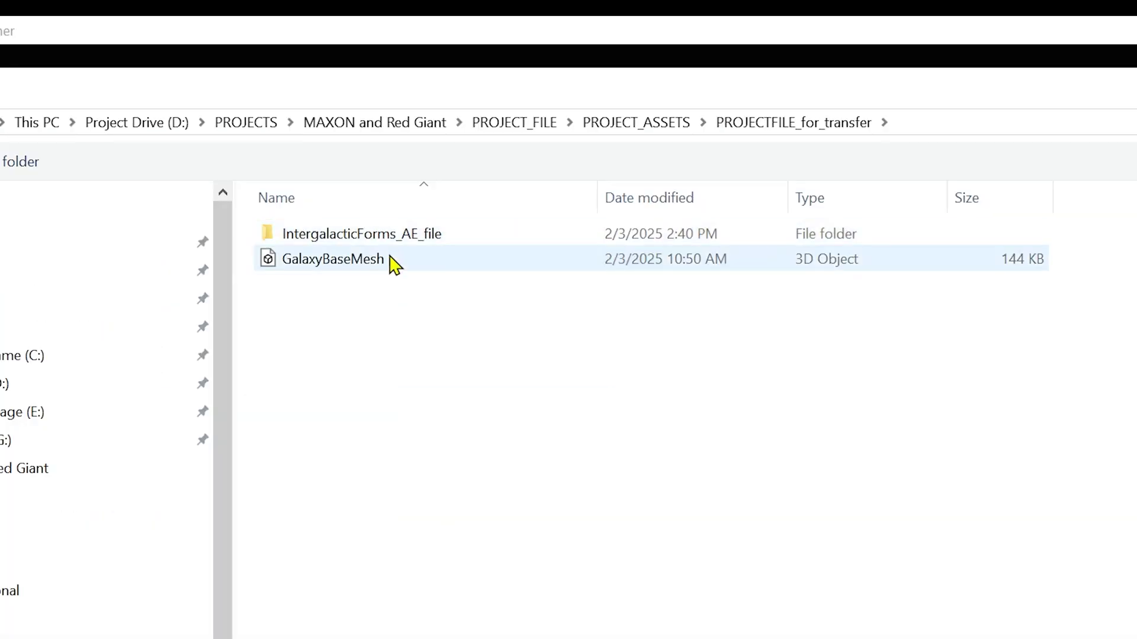
double_click(348, 264)
drag(713, 152, 709, 384)
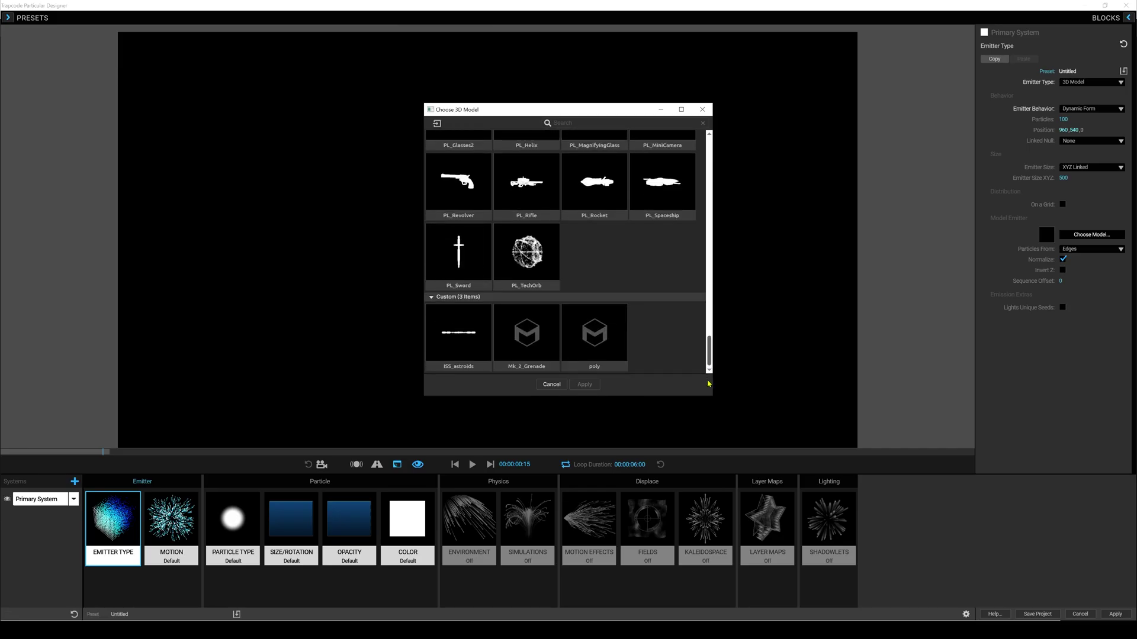
click(466, 337)
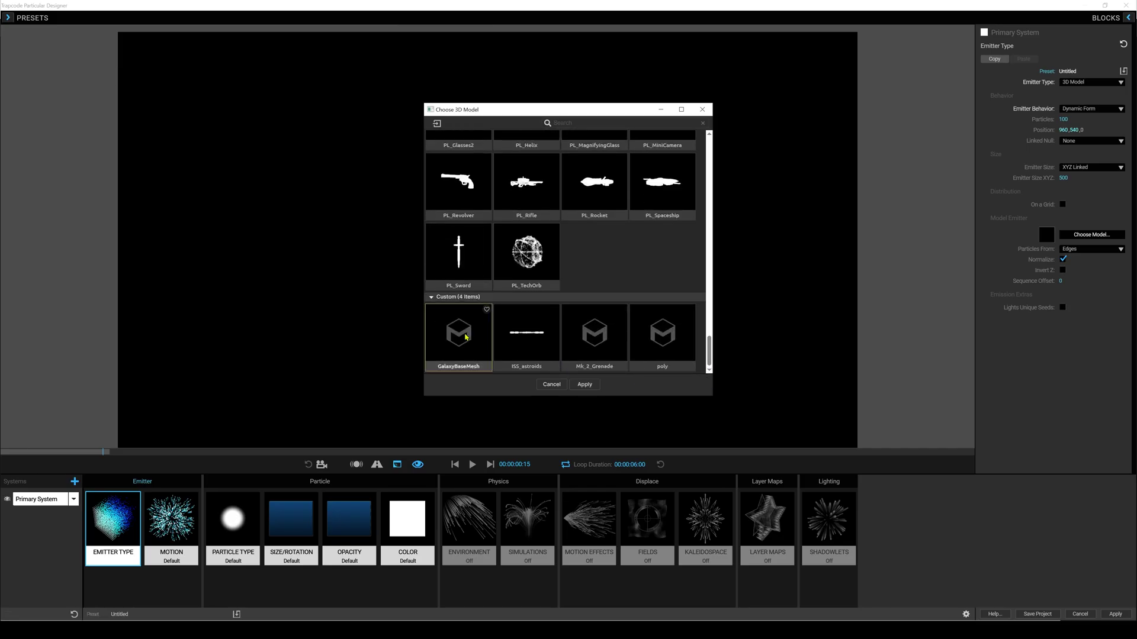
click(579, 385)
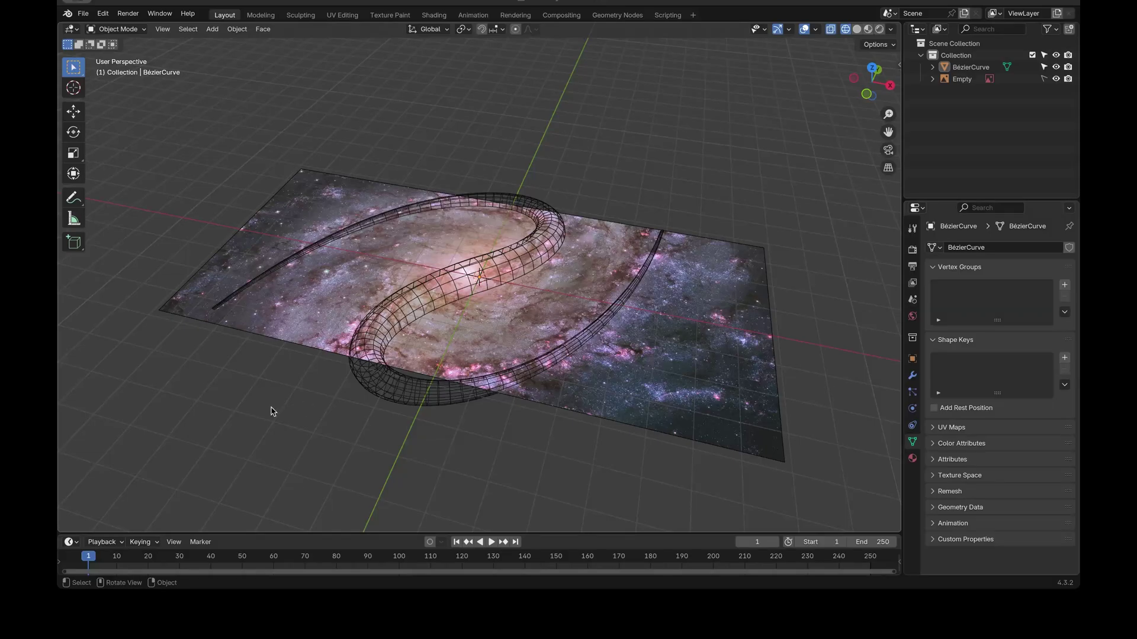
Switch to Blender and examine how the curve mesh follows the spiral galaxy reference image.
drag(271, 412, 350, 338)
scroll(299, 355, up, 5)
scroll(635, 381, down, 3)
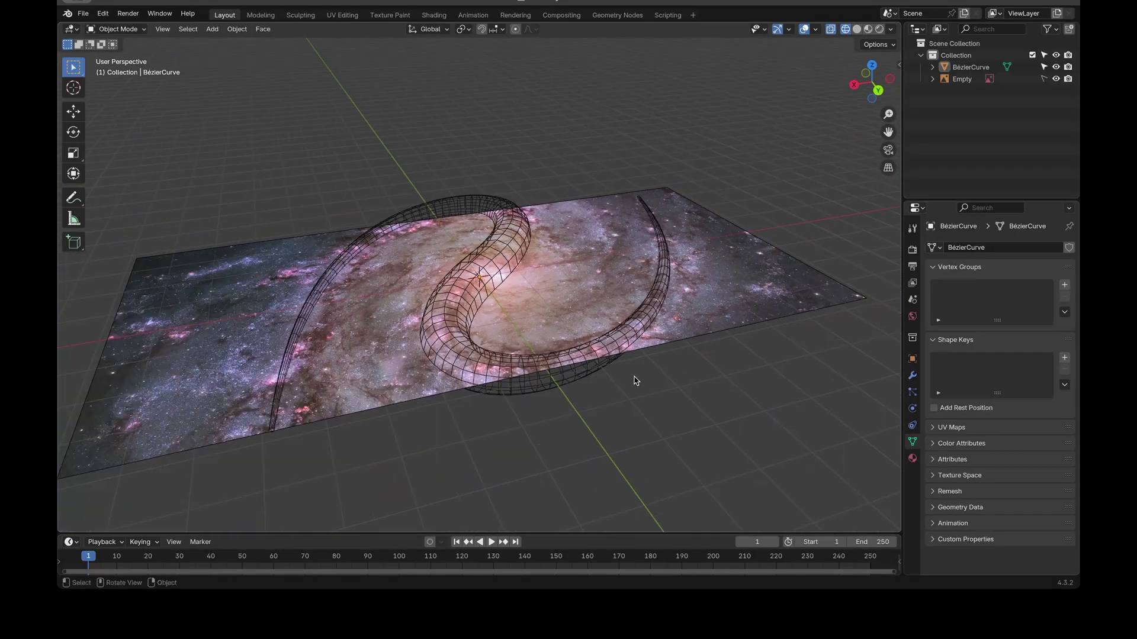
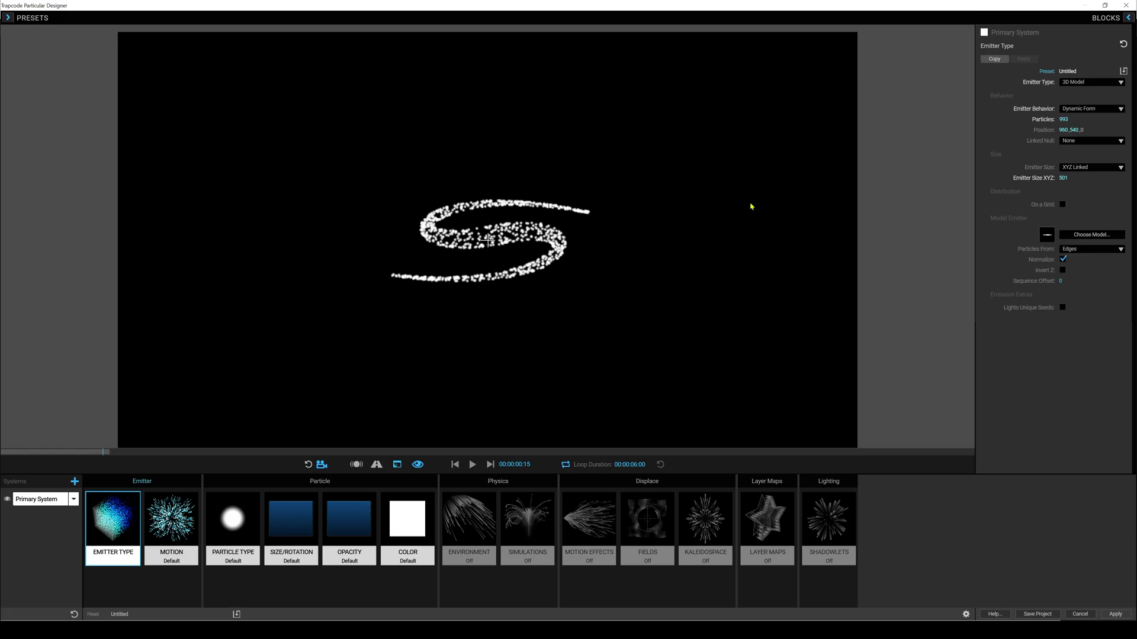
Set the Primary System's particle Size to 1.0 and Size Random to 100%.
click(295, 535)
click(1062, 98)
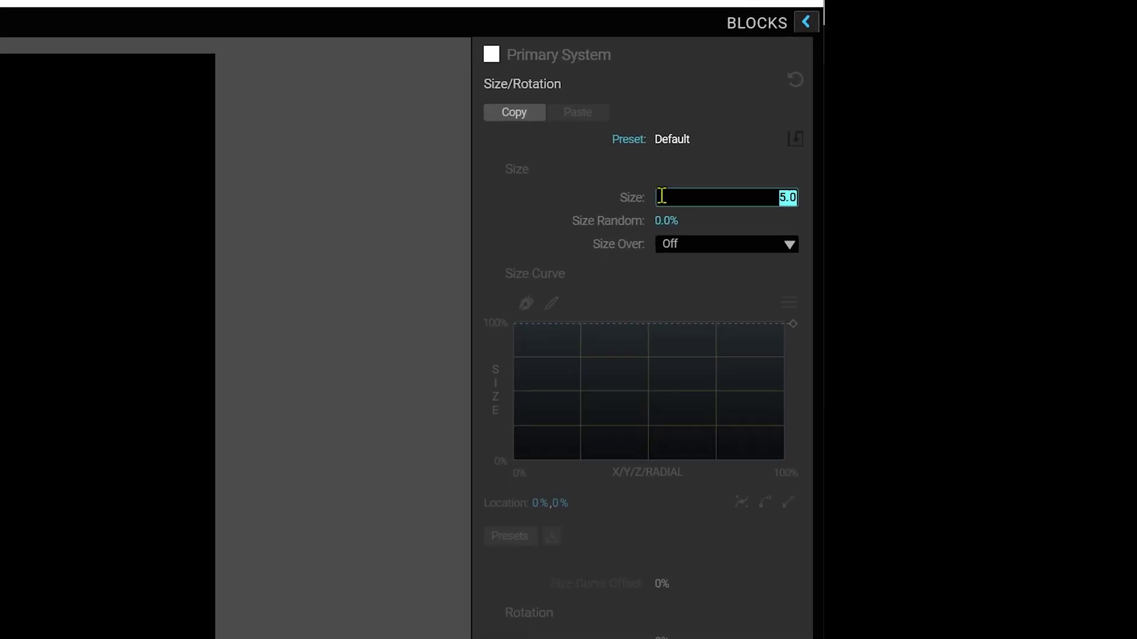
text(1.5)
key(Return)
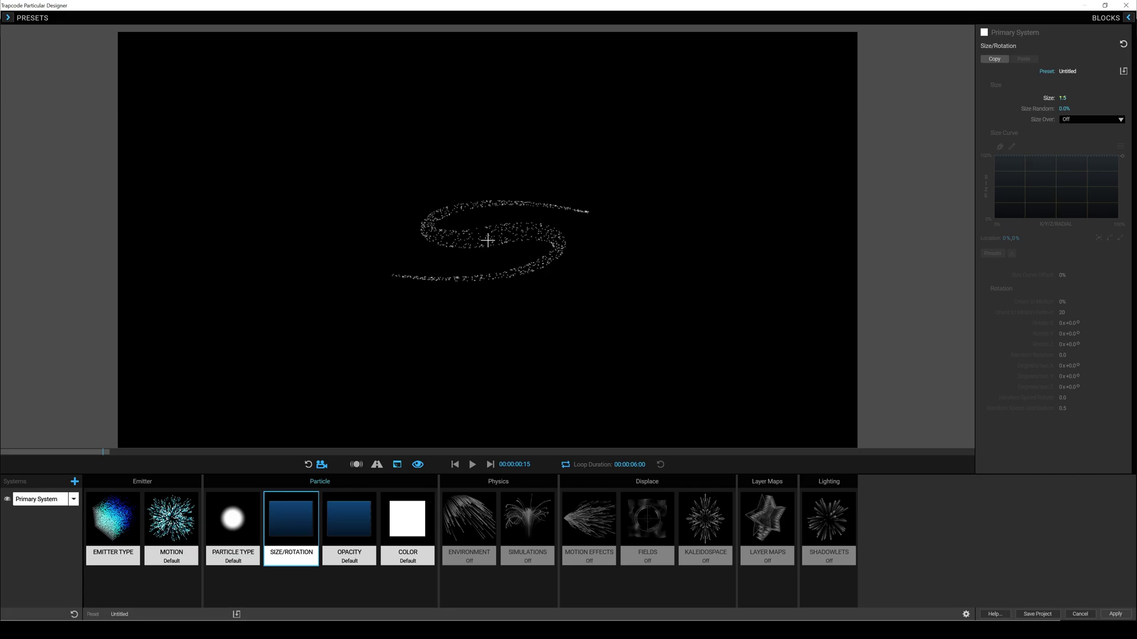
text(1.0)
key(Tab)
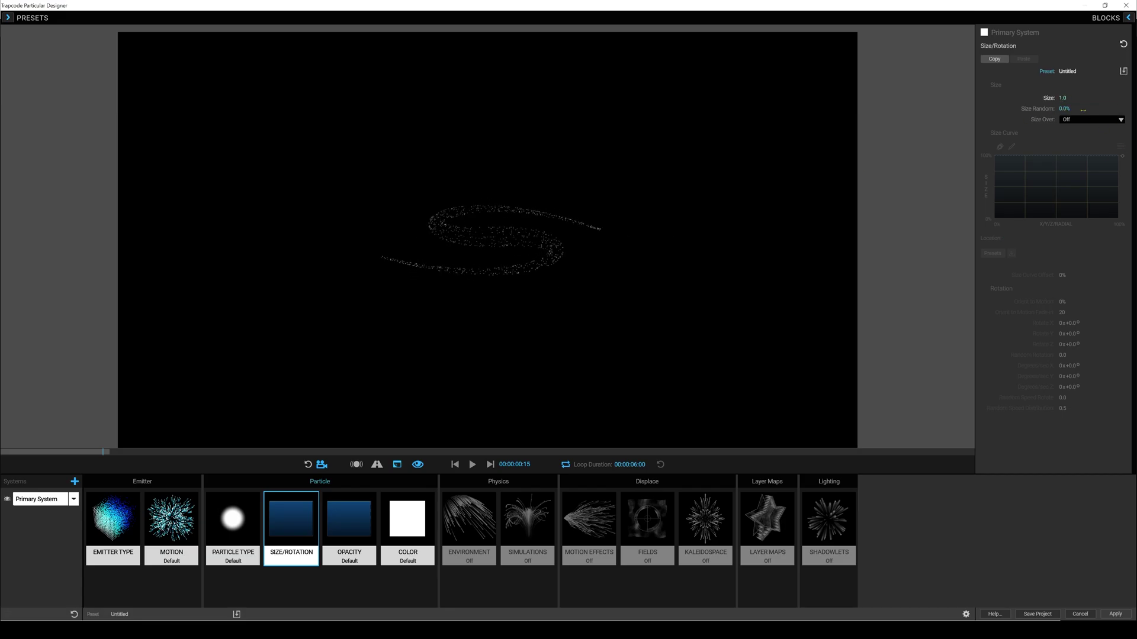
text(100)
key(Return)
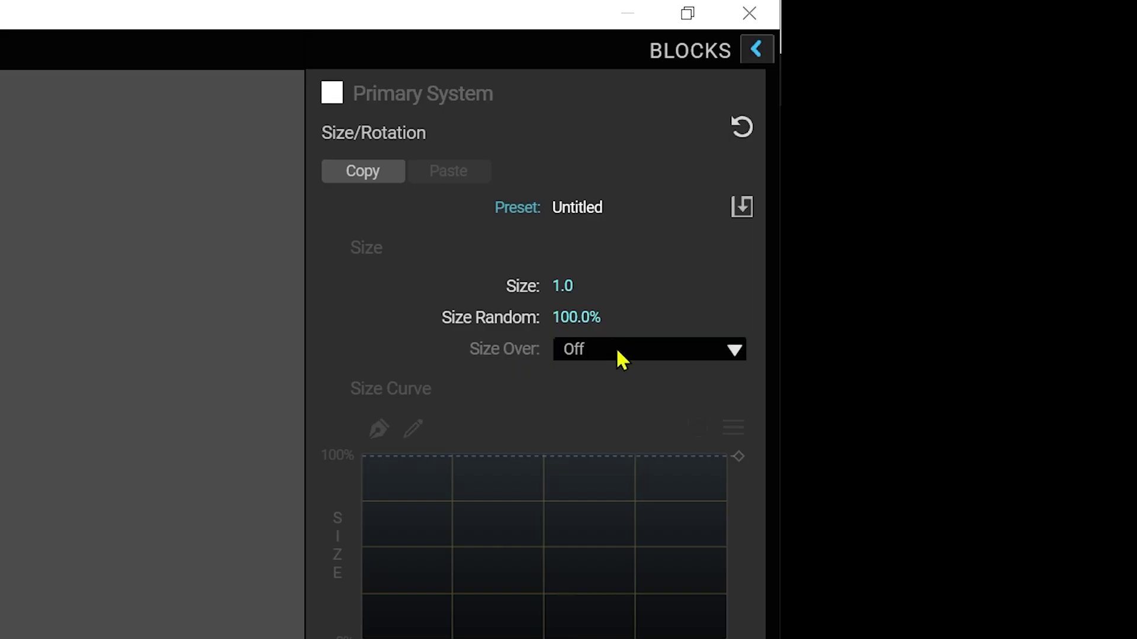
Set Size Over to Radial for the Primary System's particles.
click(574, 349)
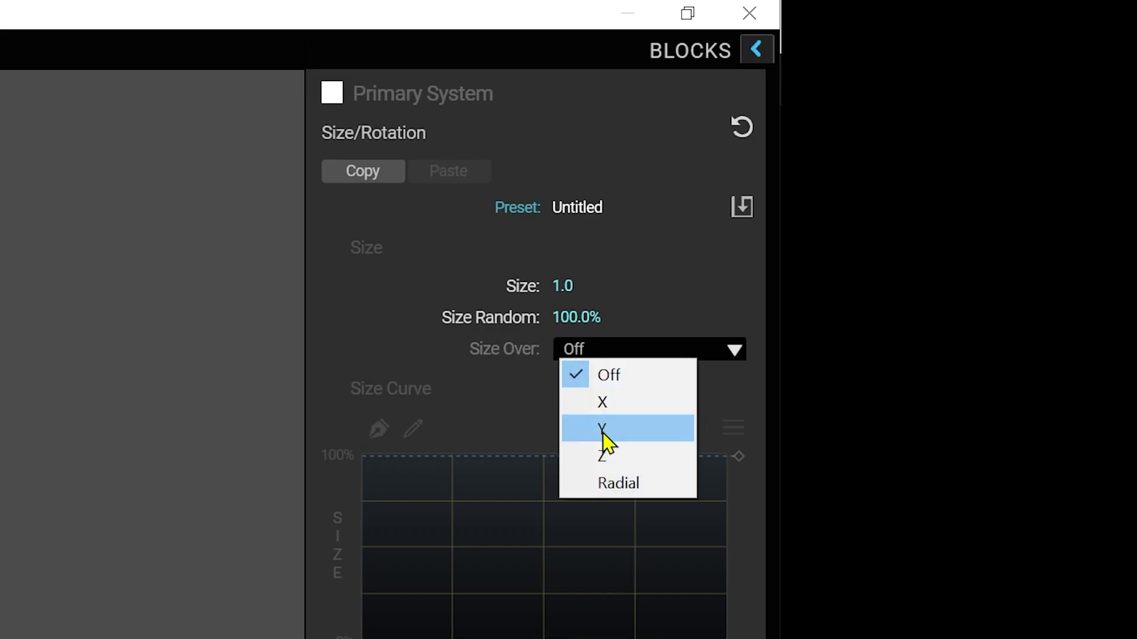
click(610, 484)
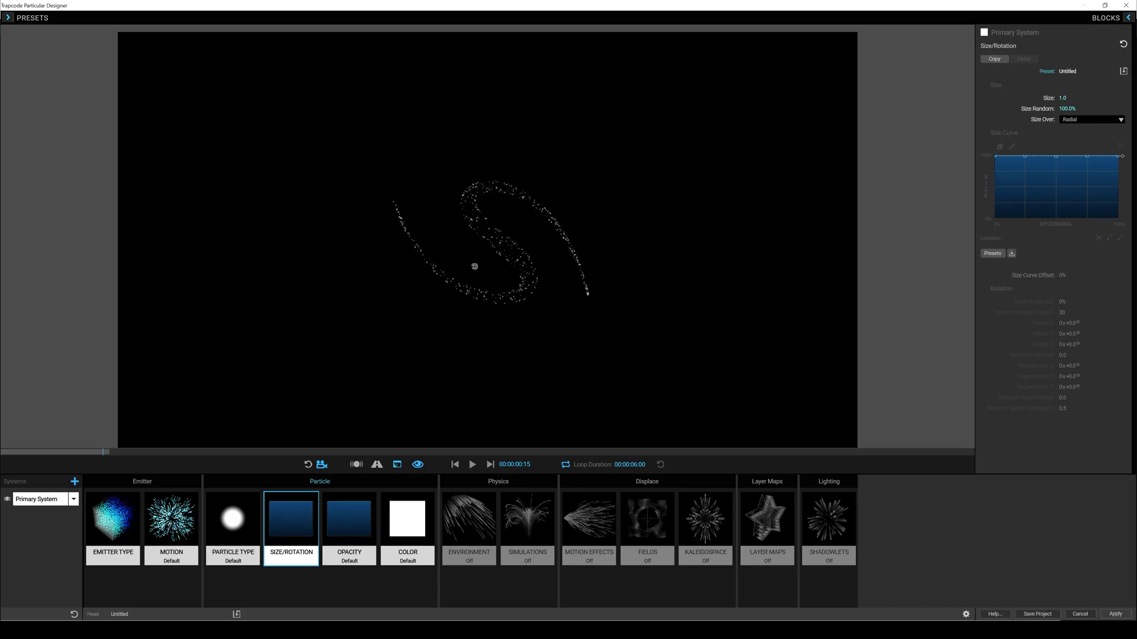
drag(474, 266, 499, 241)
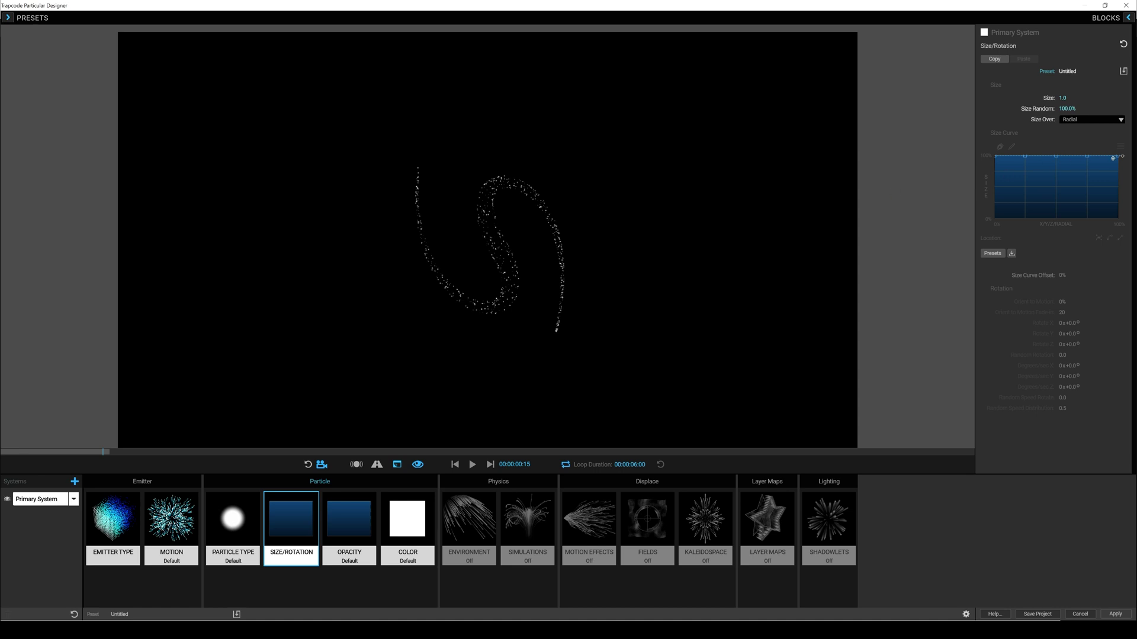
Try a hand-shaped Size Curve that falls off toward the outer radius, and reset the curve.
drag(1116, 161, 1117, 218)
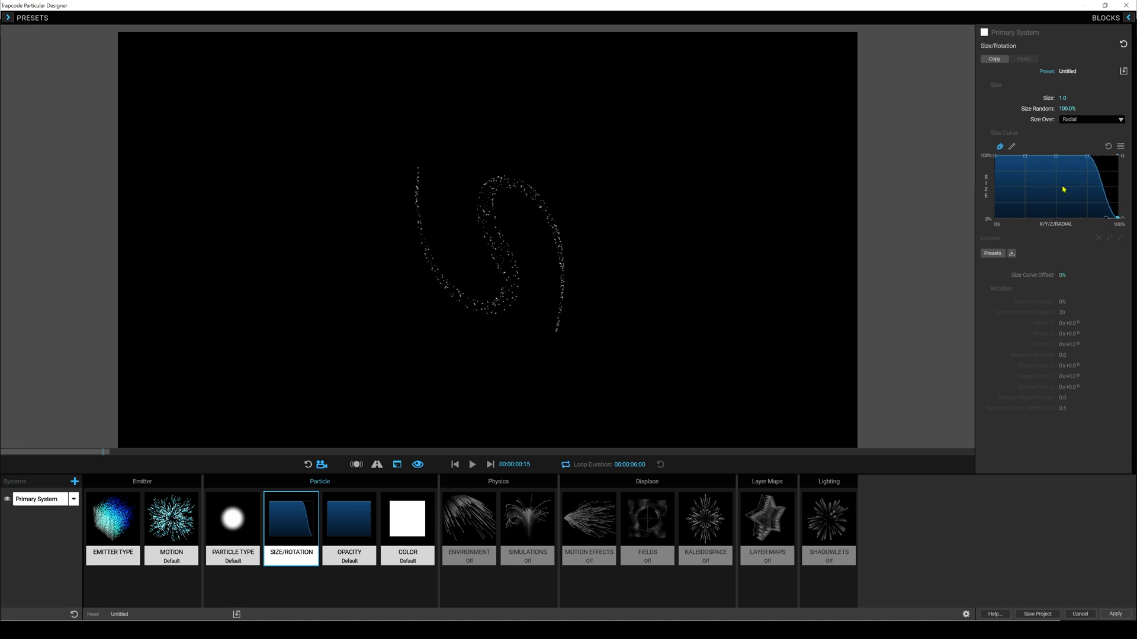
drag(1087, 161, 1042, 193)
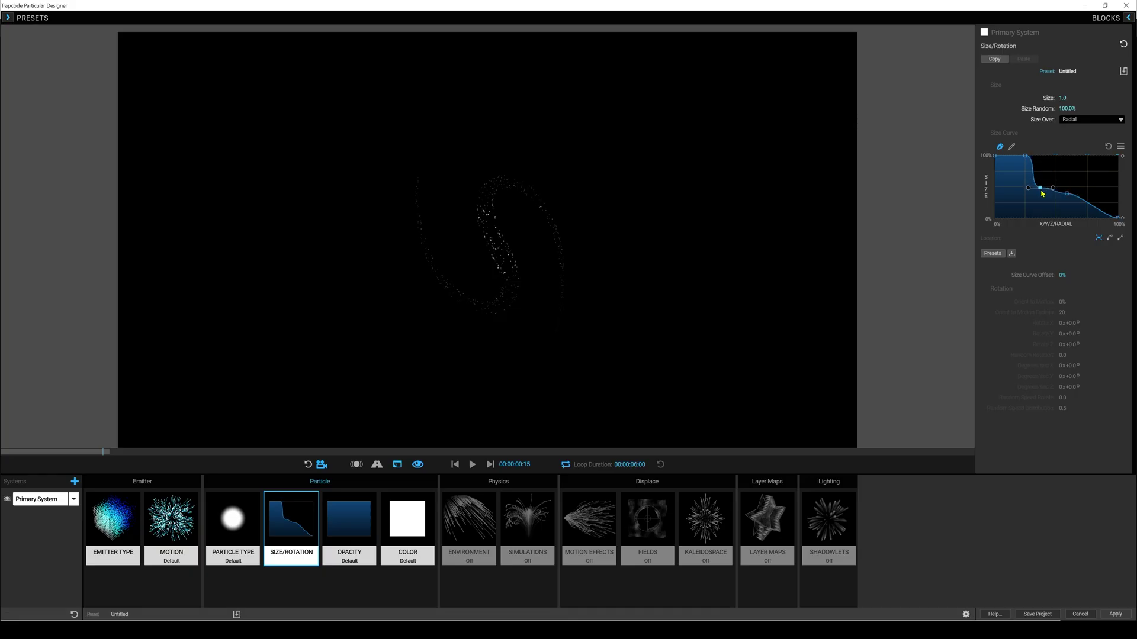
drag(444, 270, 482, 243)
drag(425, 256, 412, 315)
click(1107, 149)
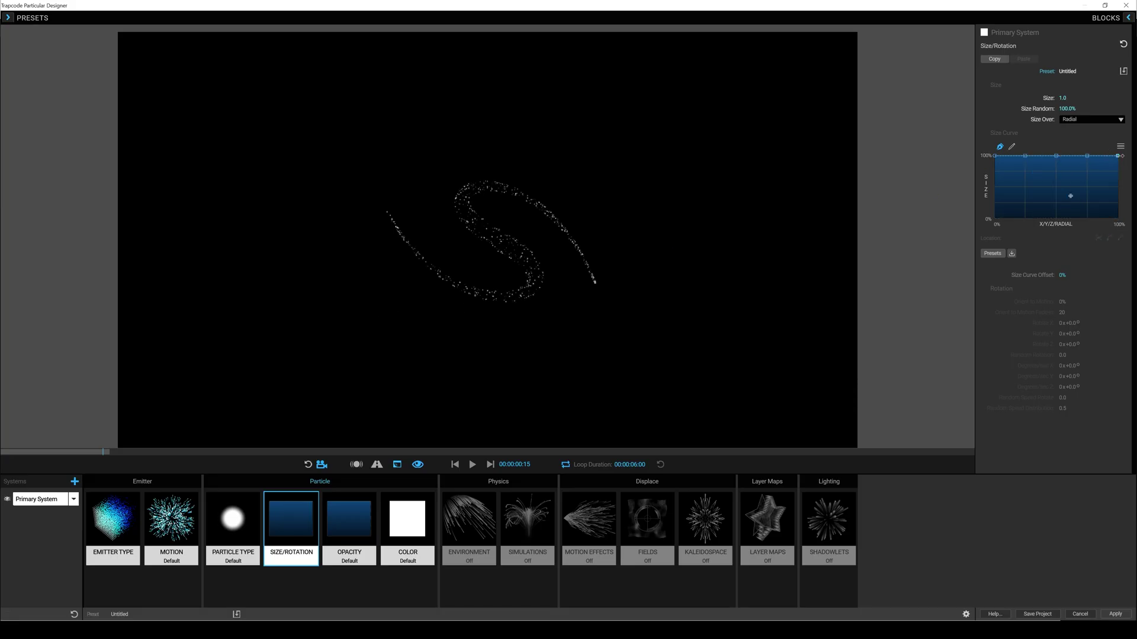
Apply the Flicker Slope 1 preset to the Size Curve and adjust the Size Curve Offset.
click(993, 254)
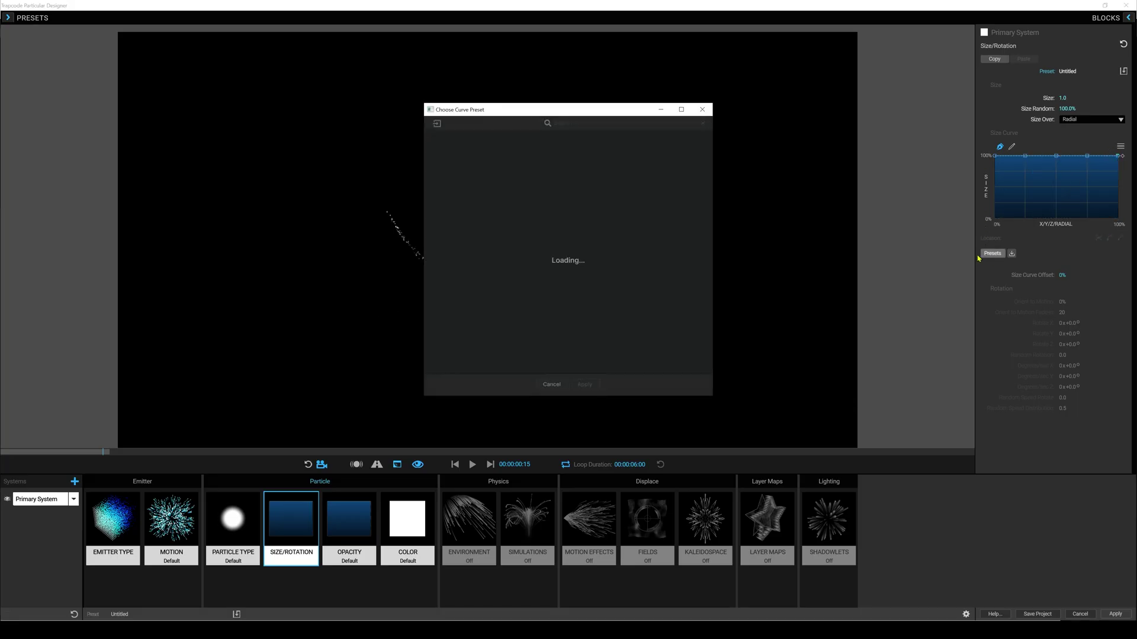
click(591, 261)
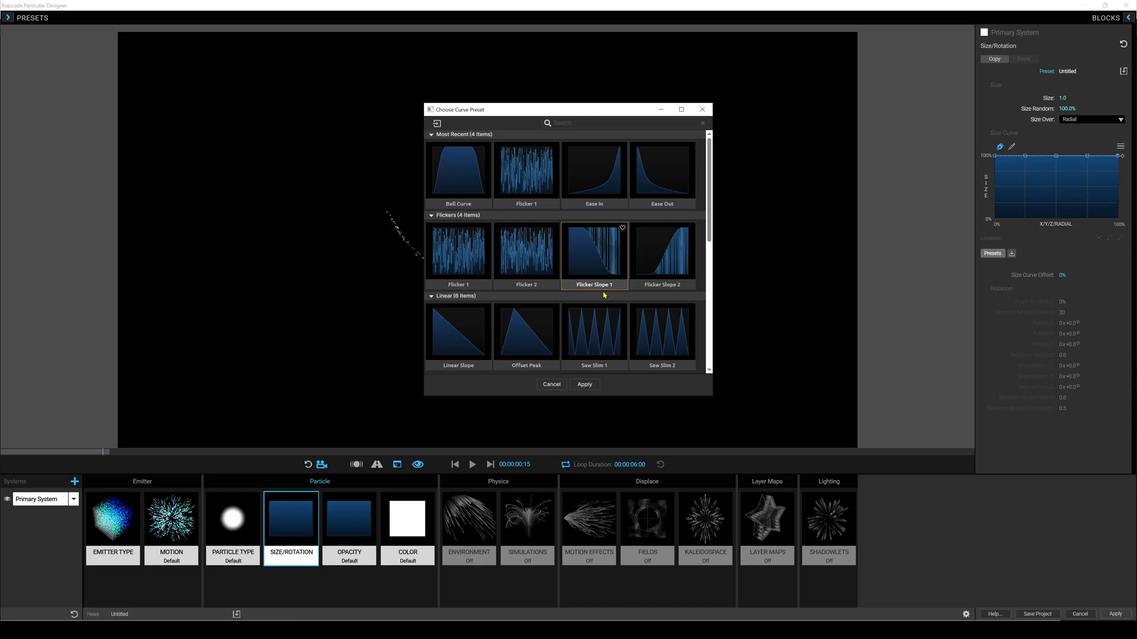
click(585, 384)
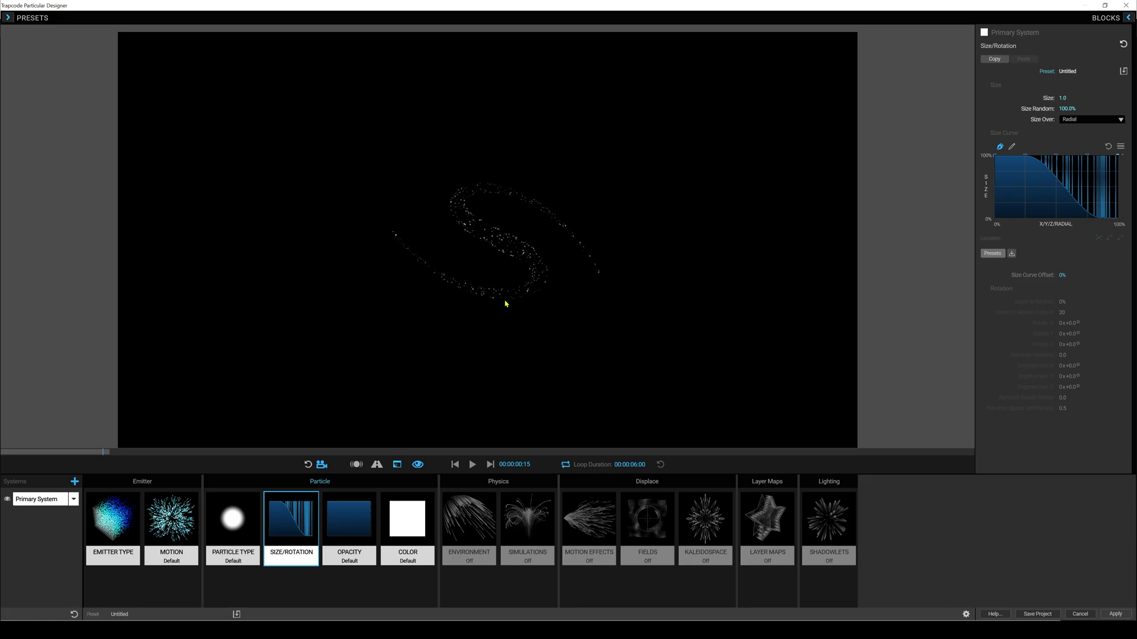
mouse_move(1062, 274)
mouse_down()
mouse_move(1093, 275)
mouse_move(1022, 275)
mouse_move(1067, 275)
mouse_up()
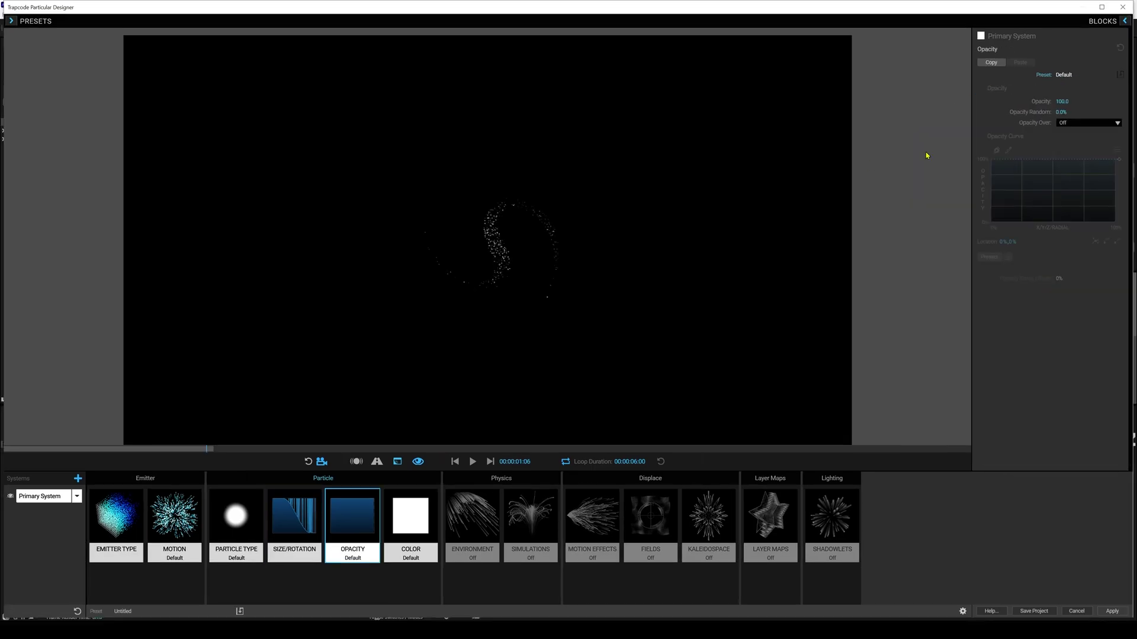
Set the particles' Opacity Random to 100% and Opacity Over to Radial.
drag(1061, 112, 1113, 112)
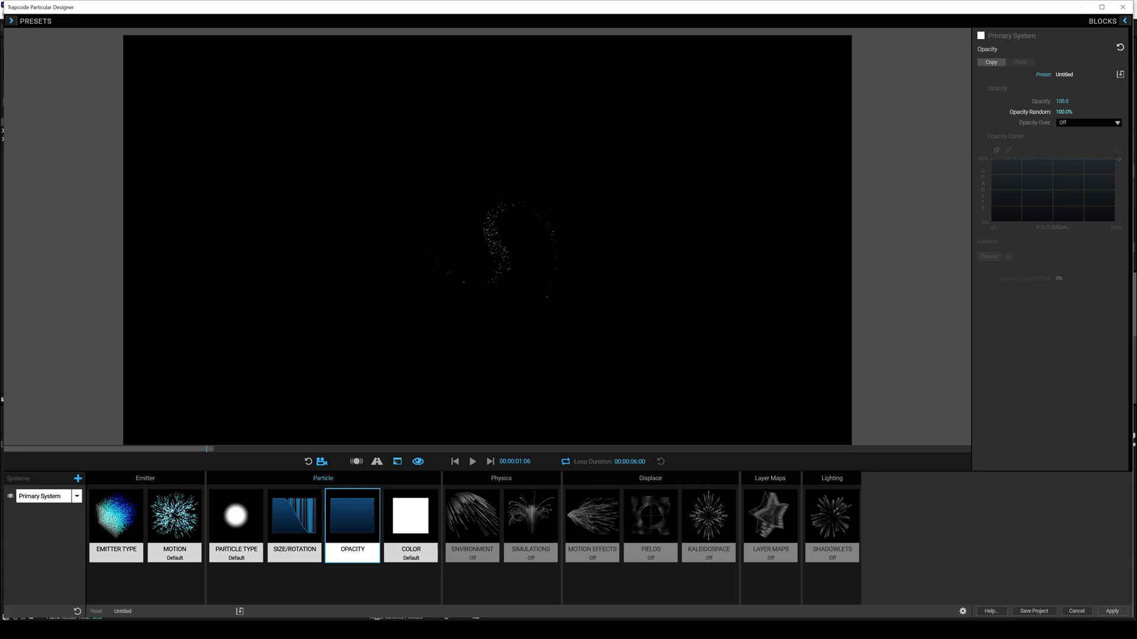
click(1071, 125)
click(1072, 166)
Apply the Flicker Slope 1 curve preset to the Opacity Curve.
click(989, 257)
scroll(545, 253, down, 5)
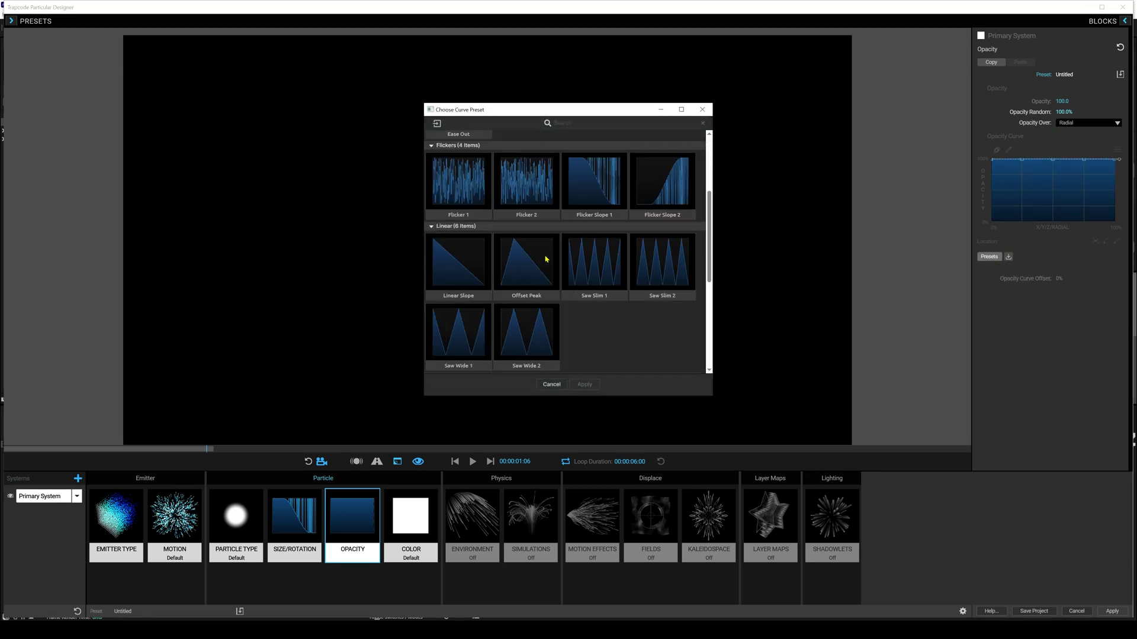
click(589, 192)
click(583, 384)
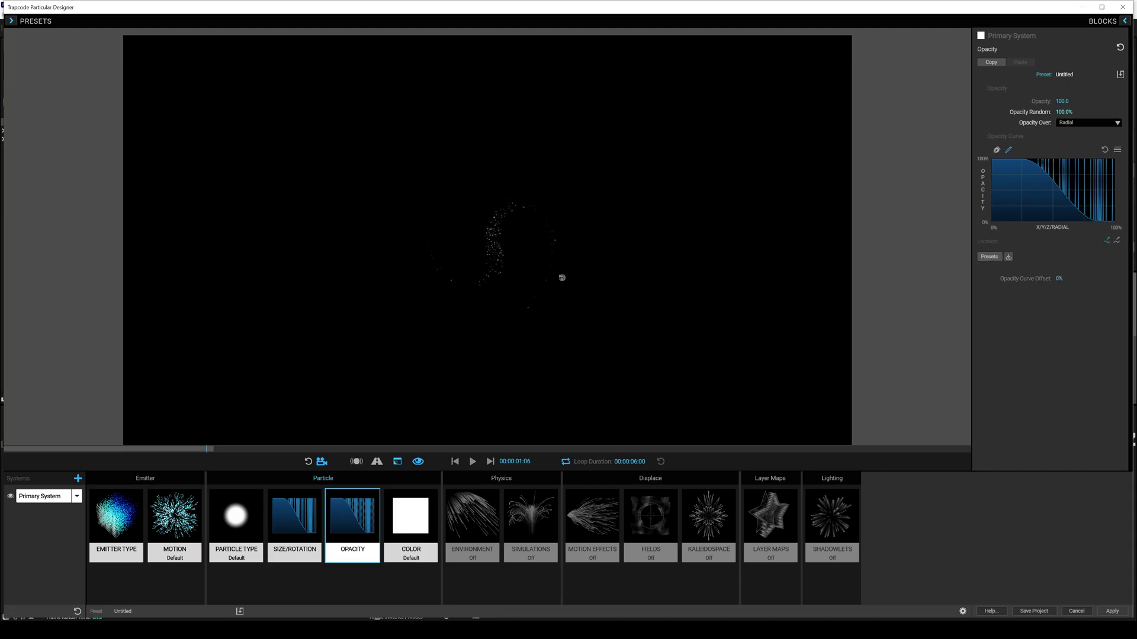
In the Motion Effects settings, set Disperse to 21 and Disperse Strength Over to Radial.
click(101, 519)
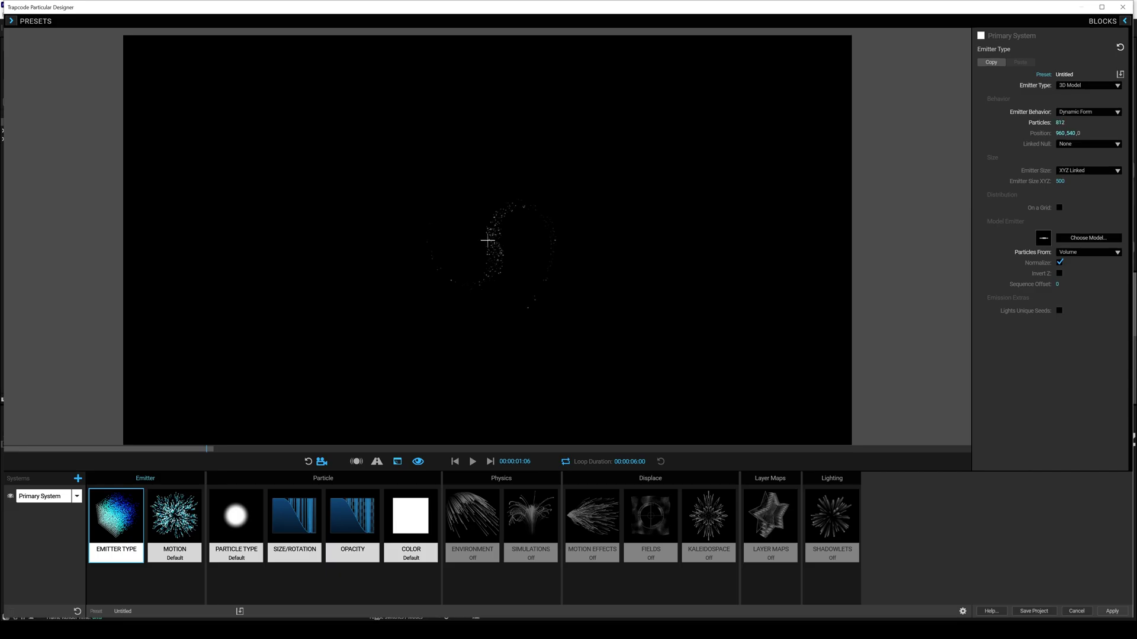
click(476, 515)
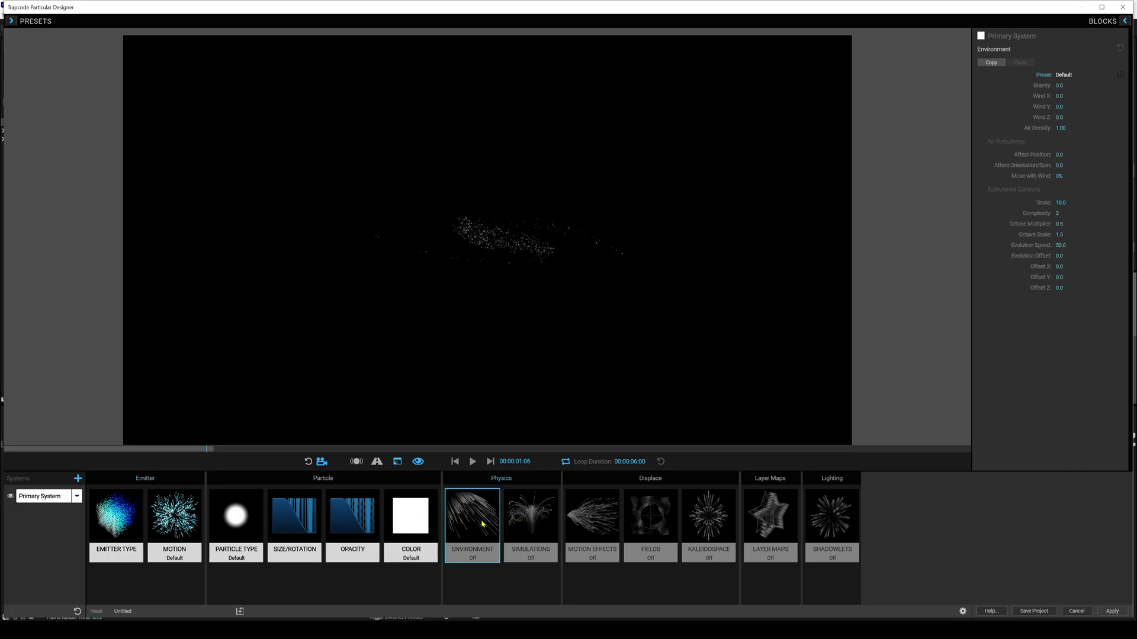
click(612, 521)
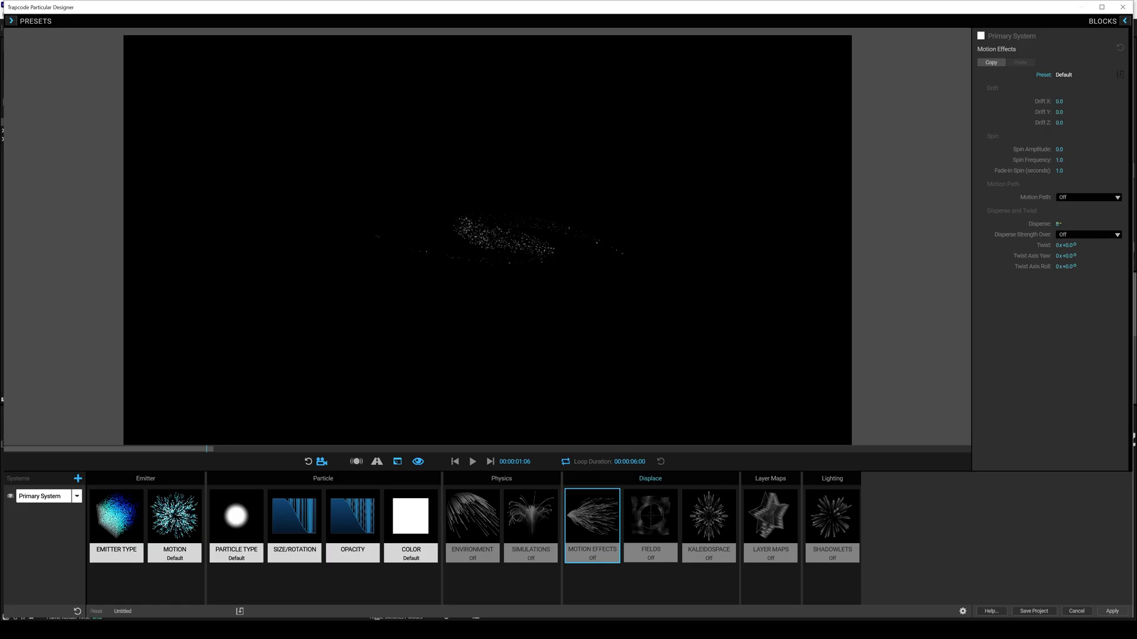
drag(1057, 224, 1070, 224)
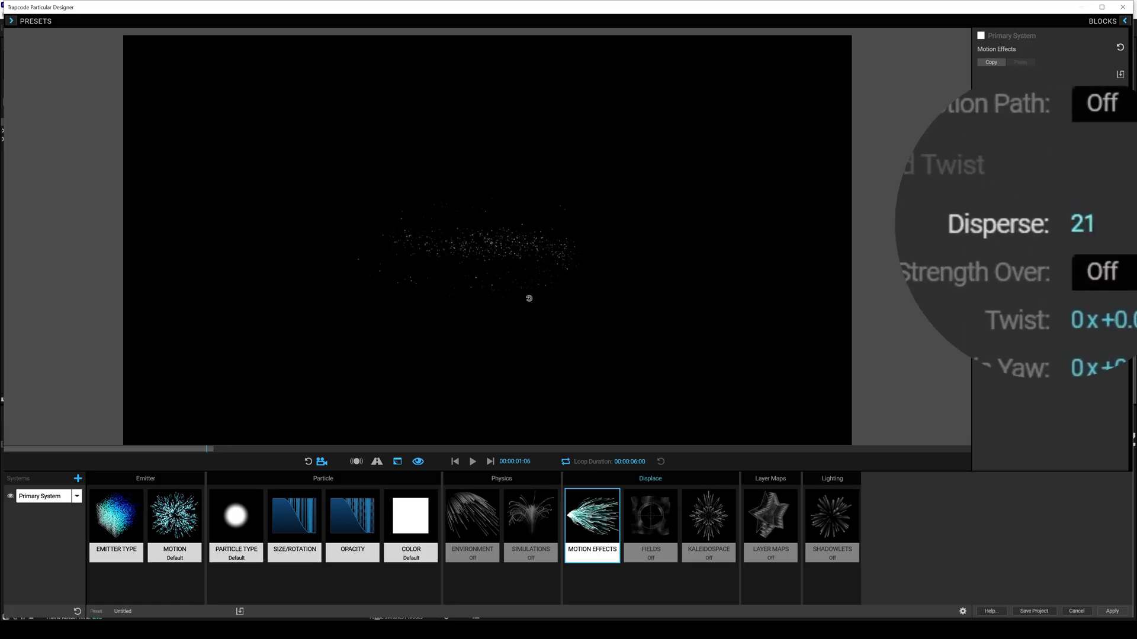
click(1069, 239)
click(1066, 279)
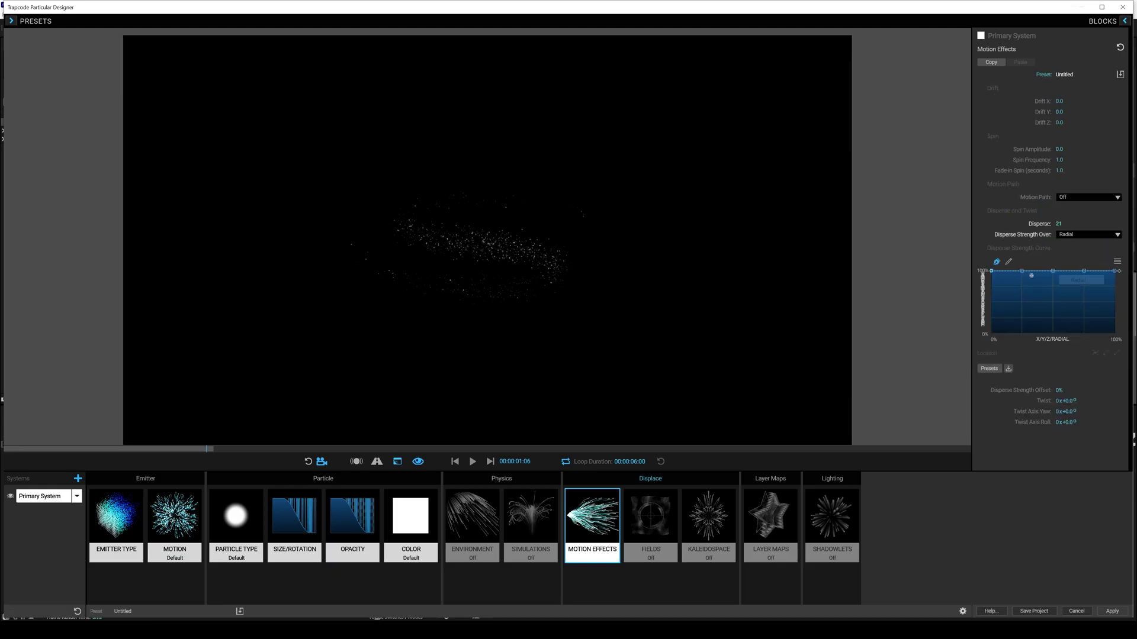
Apply the Flicker Slope 1 preset to the Disperse Strength Curve and flip the curve horizontally.
click(990, 369)
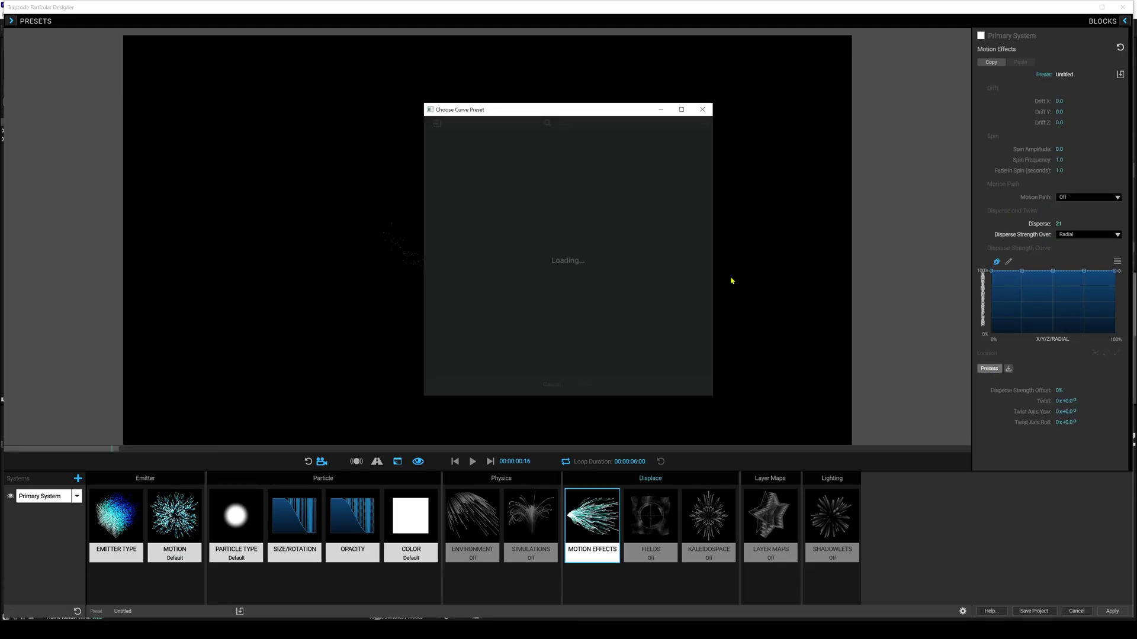
click(599, 316)
click(584, 385)
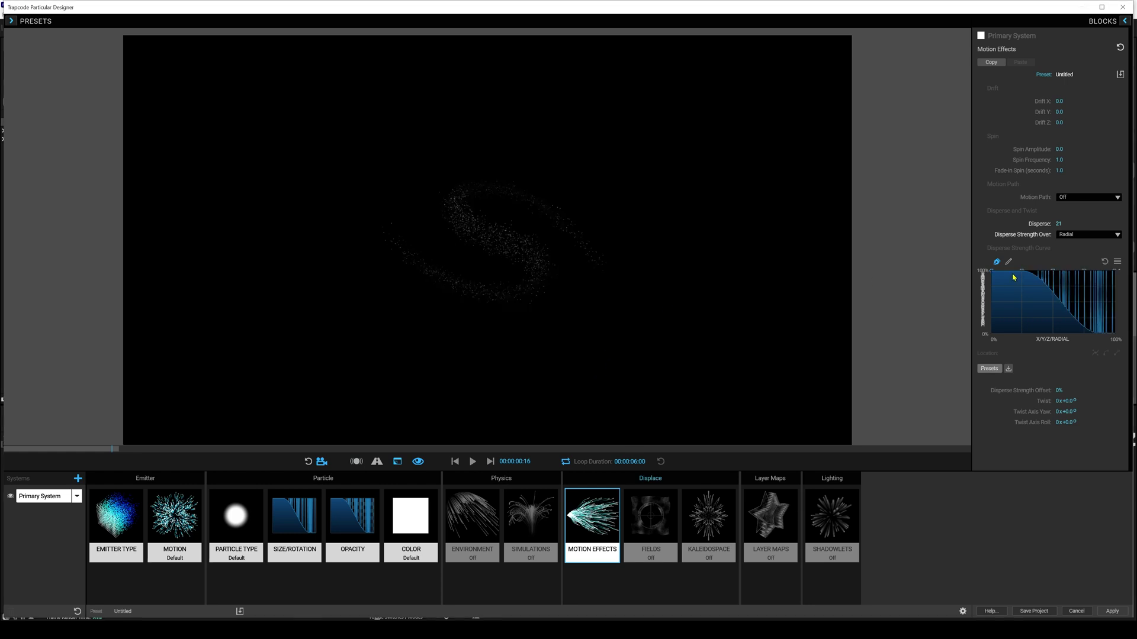
click(1117, 262)
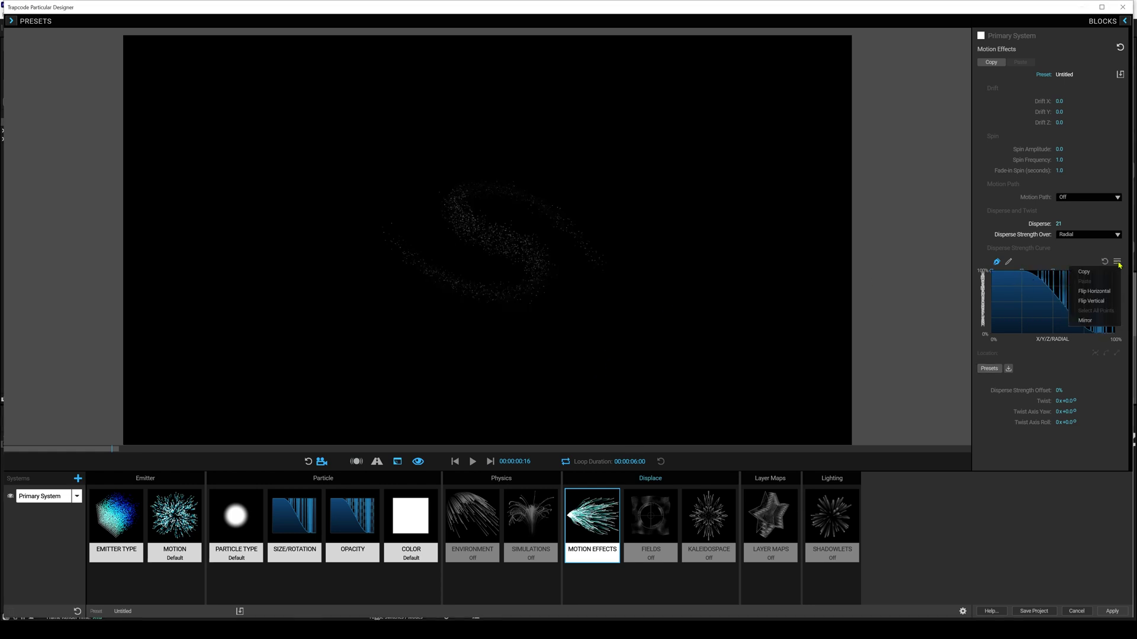
click(1094, 292)
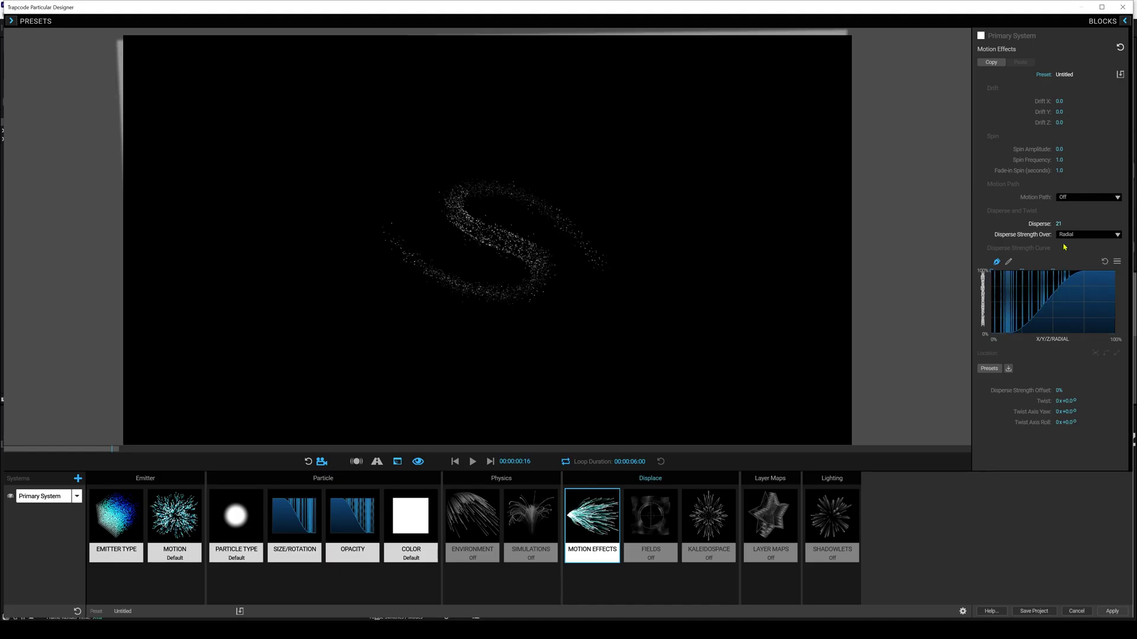
Set Disperse to 39 and adjust the Disperse Strength Offset.
drag(1059, 224, 1067, 224)
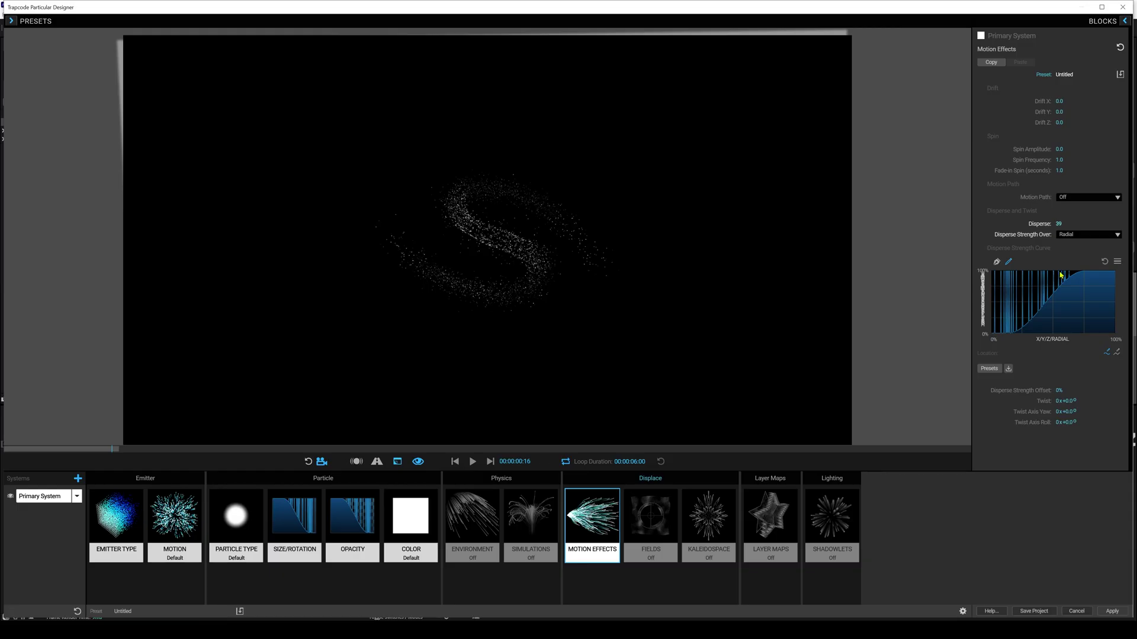
drag(1059, 390, 1073, 391)
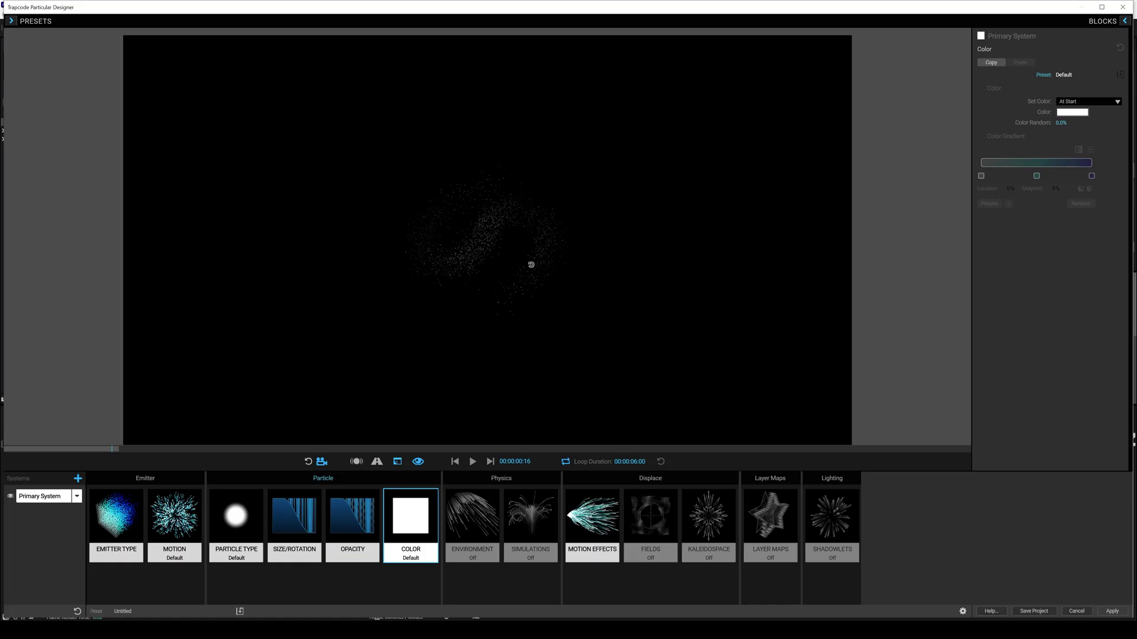
drag(506, 267, 492, 266)
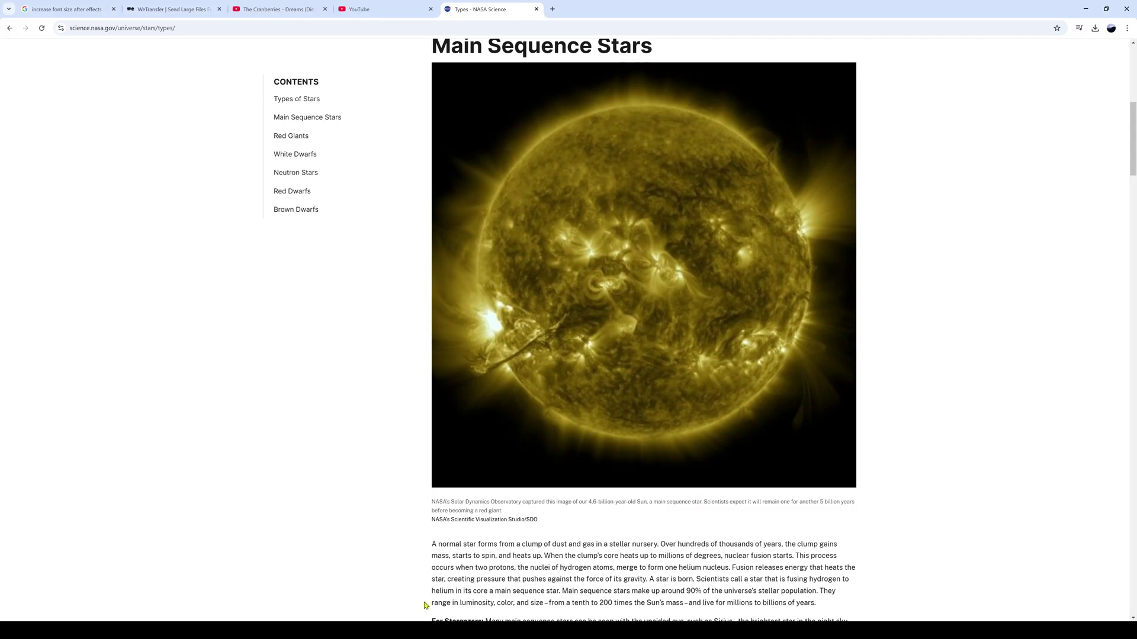
Switch to the NASA Science Star Types page in the browser and examine the star images for colour reference.
scroll(589, 302, up, 5)
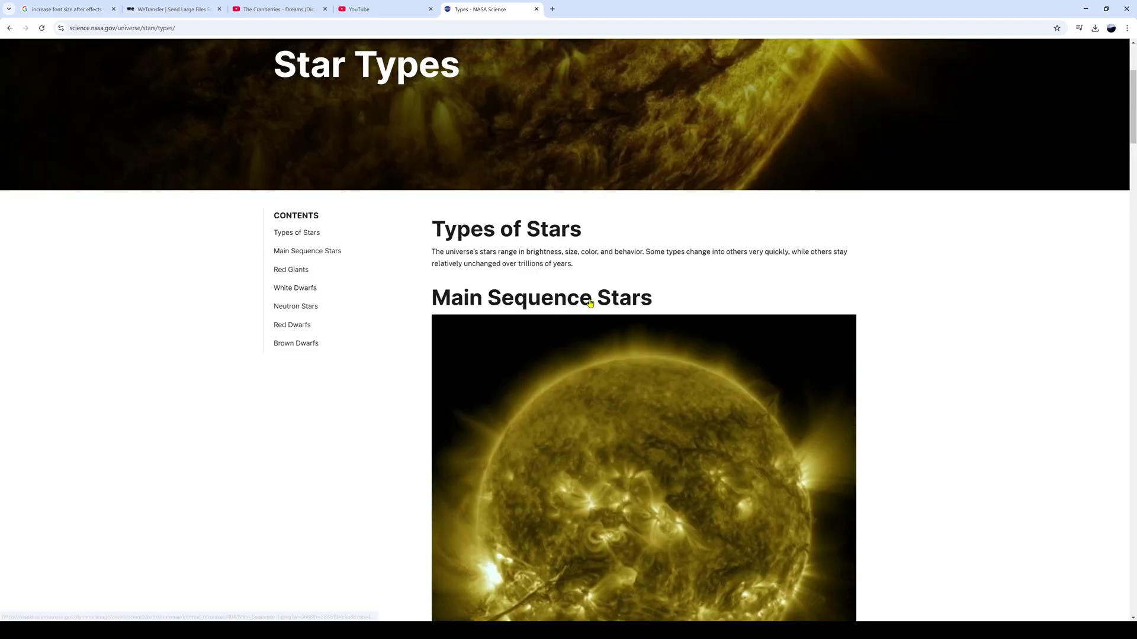
scroll(595, 300, down, 3)
scroll(594, 300, down, 10)
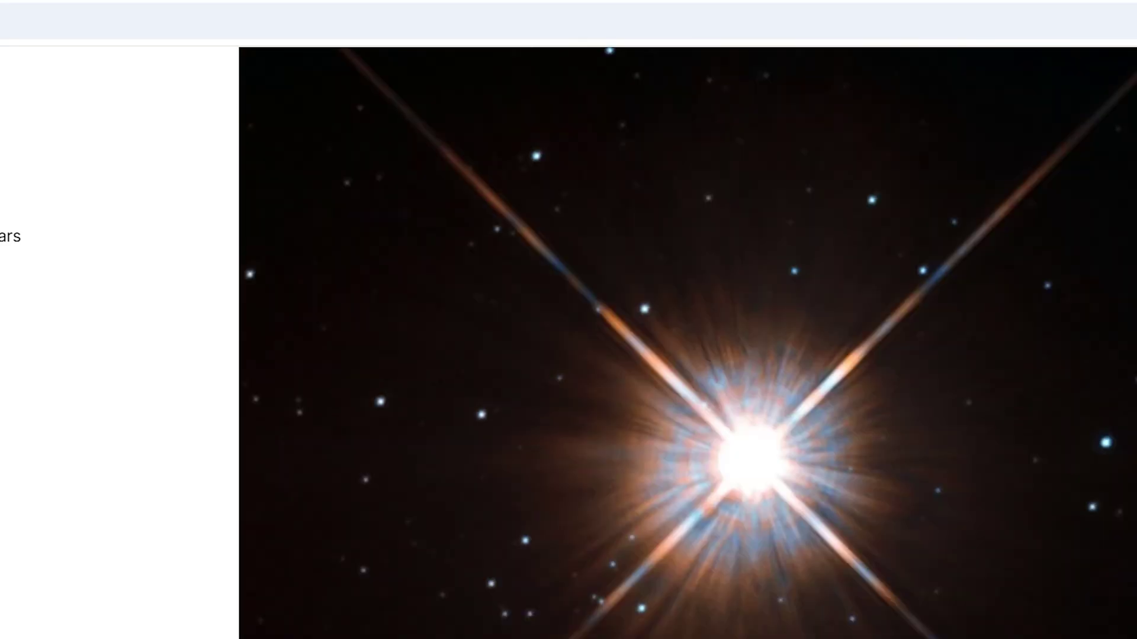
scroll(595, 343, up, 15)
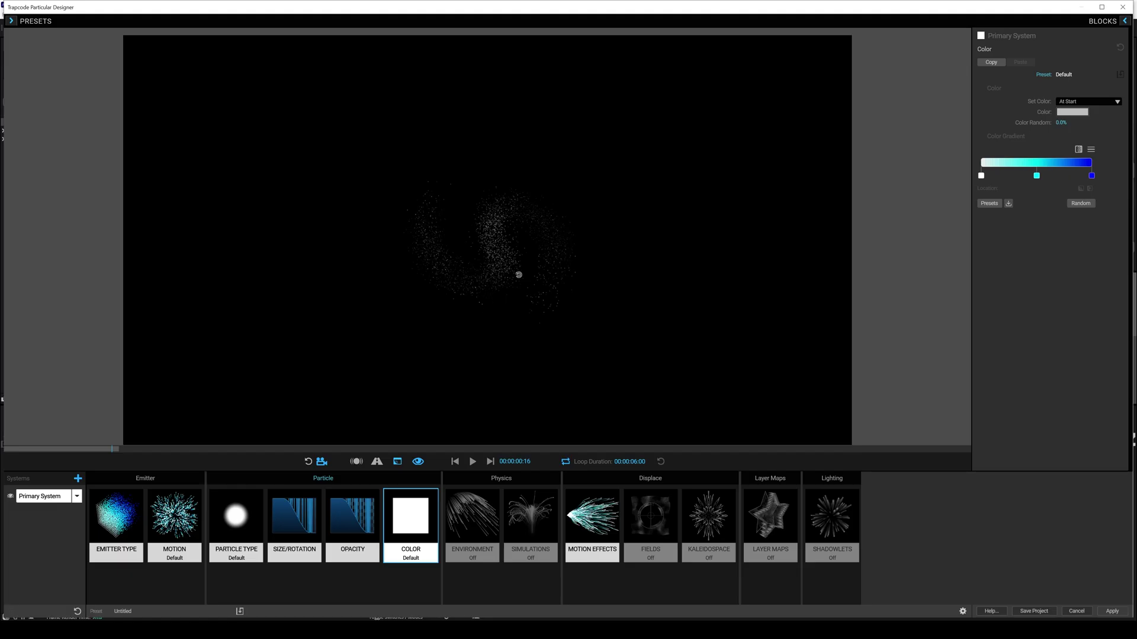
Set the Primary System's particle colour to Random from Gradient and recolour the gradient's first stop to pale pink FFCECE.
click(1083, 102)
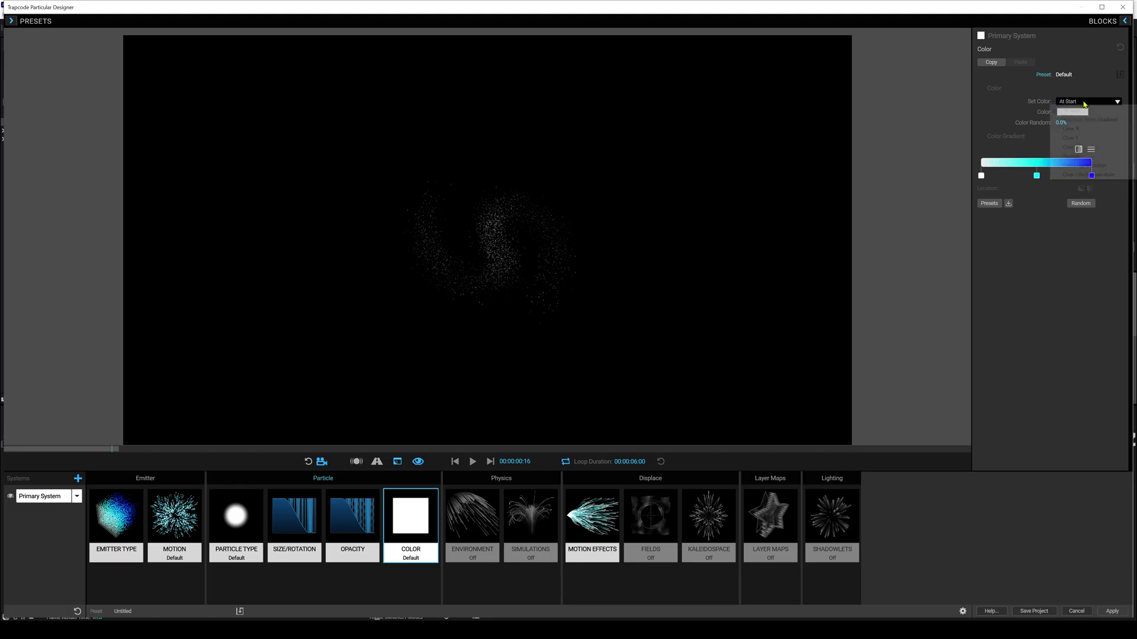
click(1072, 122)
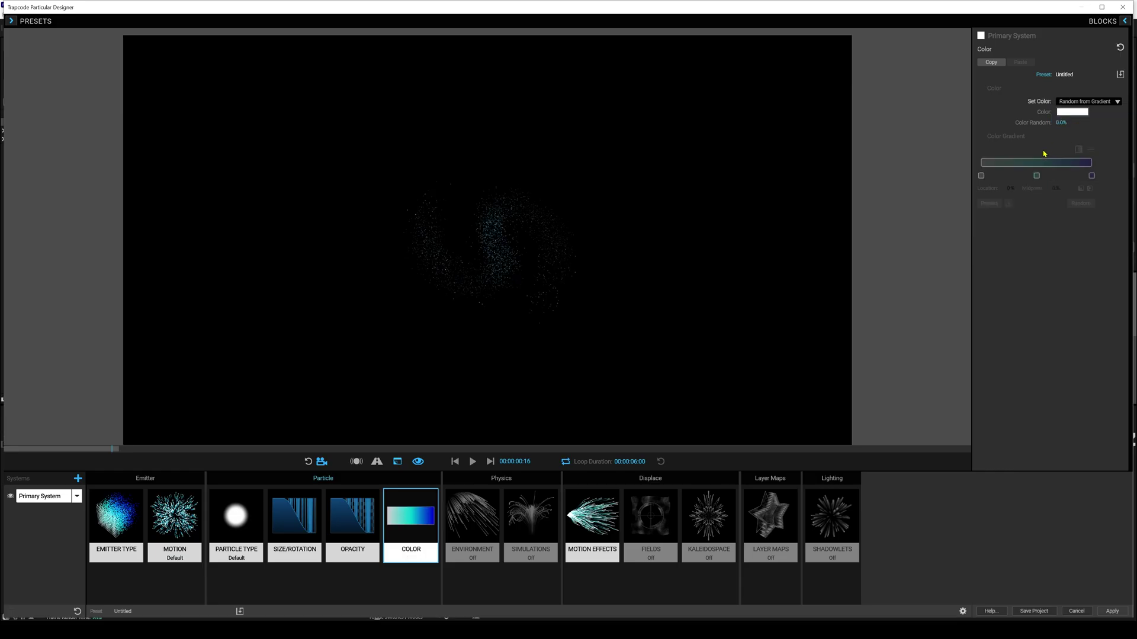
double_click(981, 176)
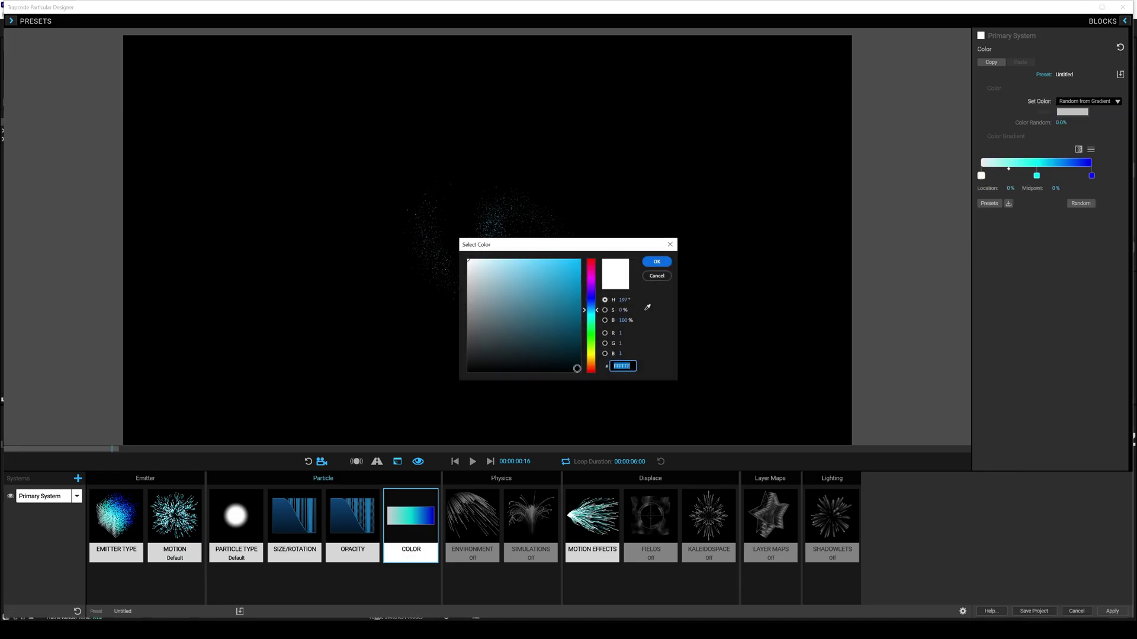
drag(590, 363, 591, 379)
drag(503, 284, 489, 257)
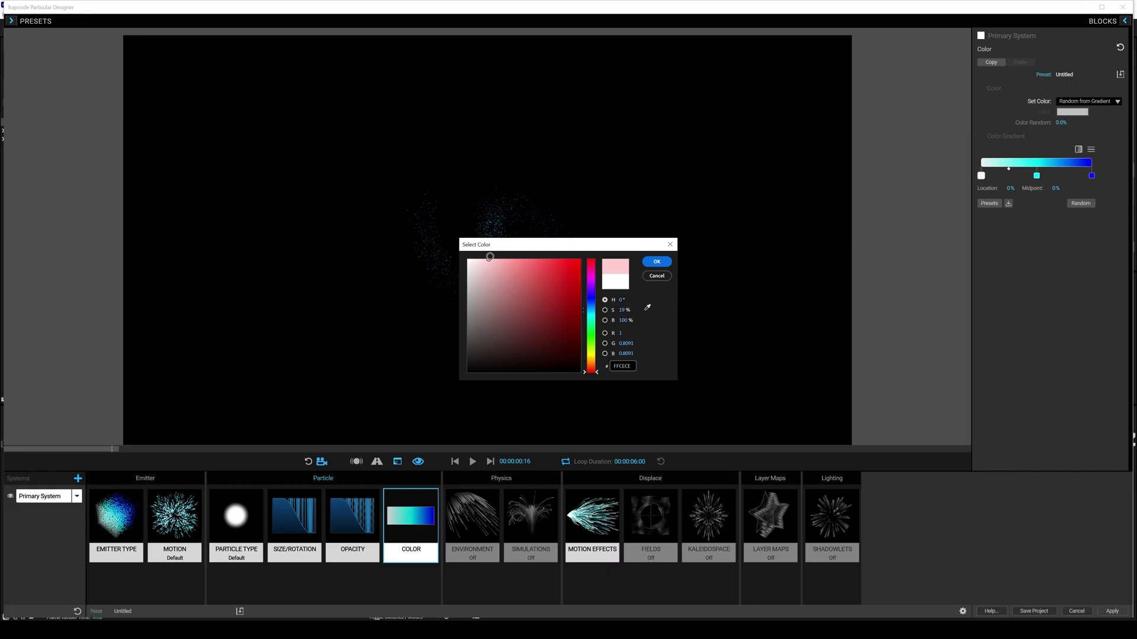
click(668, 262)
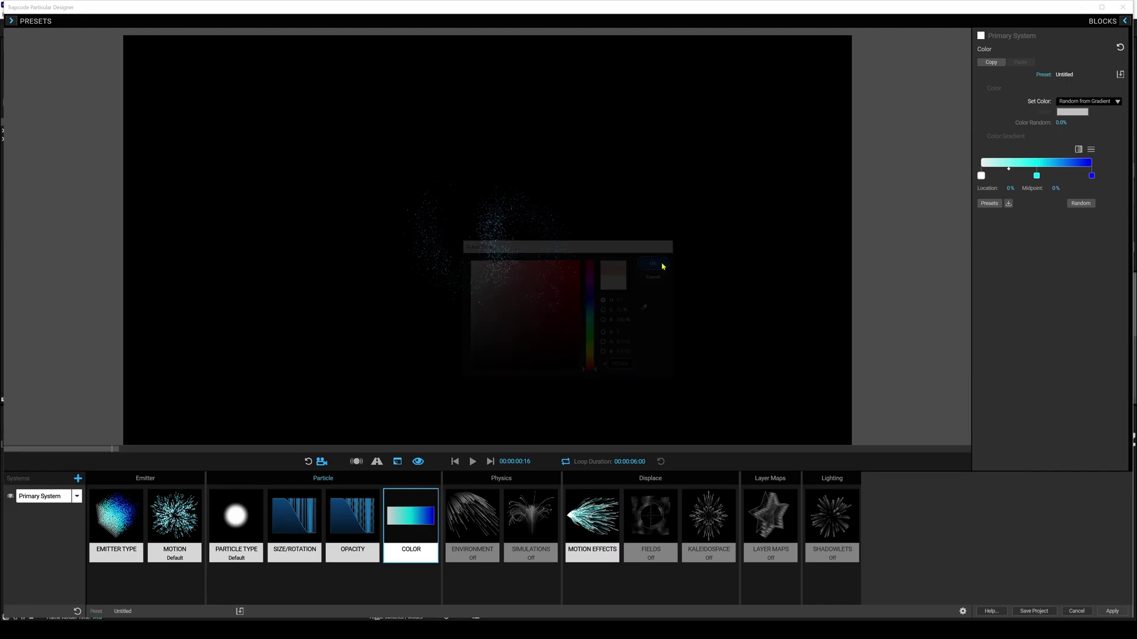
Recolour the gradient's middle stop to a pale yellow.
double_click(1036, 176)
drag(592, 356, 592, 360)
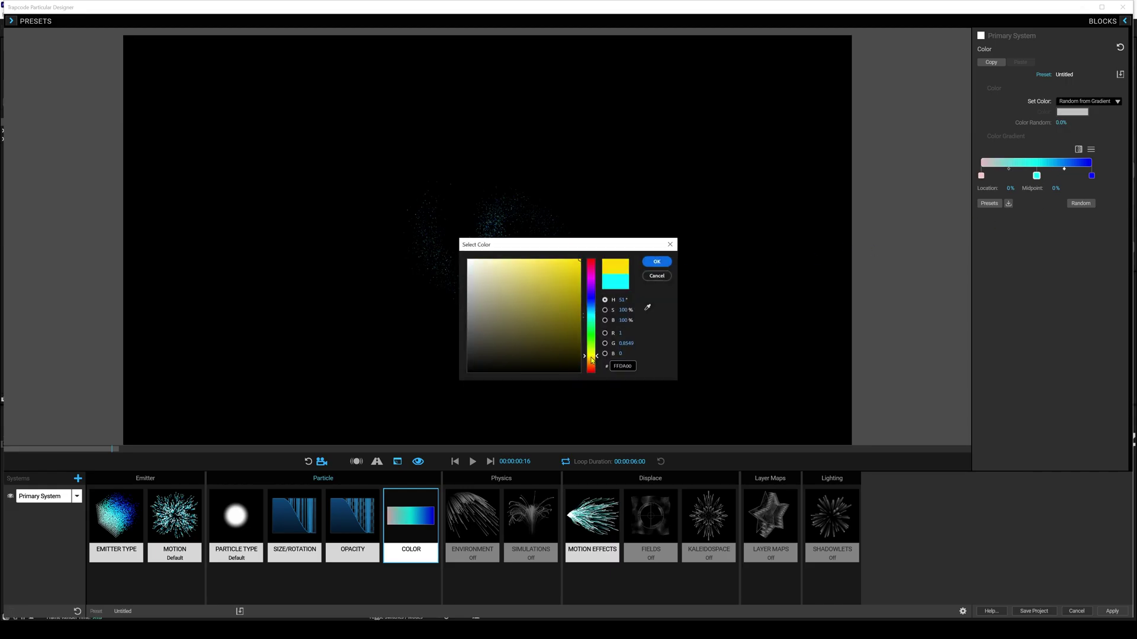
drag(510, 267, 499, 259)
click(668, 262)
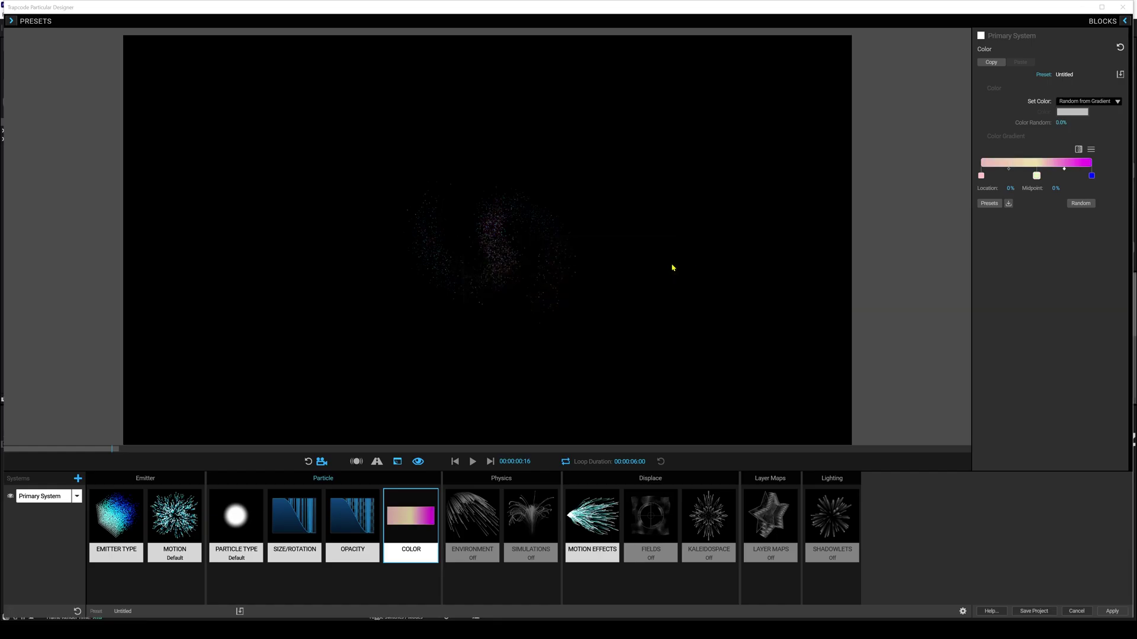
Recolour the gradient's last stop to a very pale blue, trying a slightly shifted position for the yellow middle stop.
double_click(1092, 176)
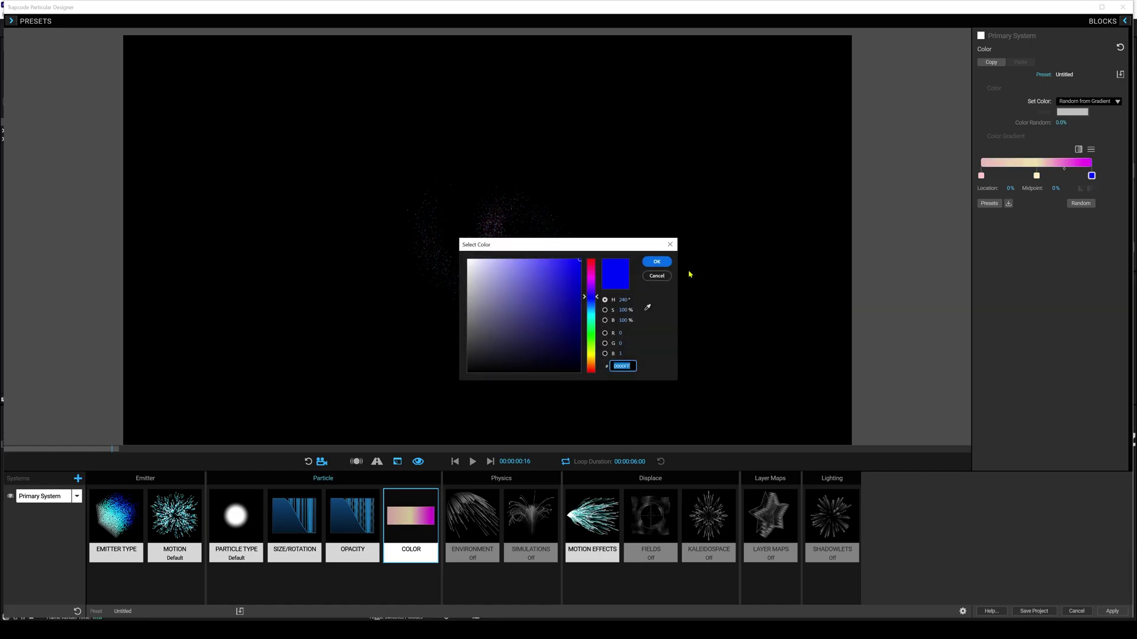
click(591, 312)
mouse_move(578, 305)
mouse_down()
mouse_move(569, 264)
mouse_move(553, 260)
mouse_up()
click(656, 262)
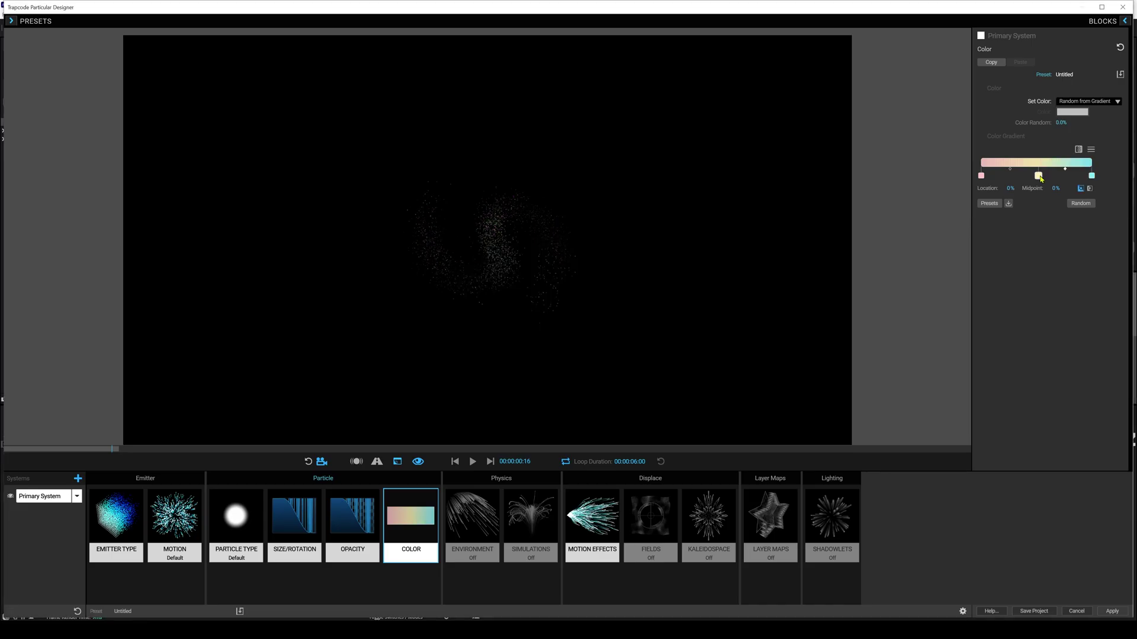
drag(1036, 176, 1047, 176)
double_click(1092, 176)
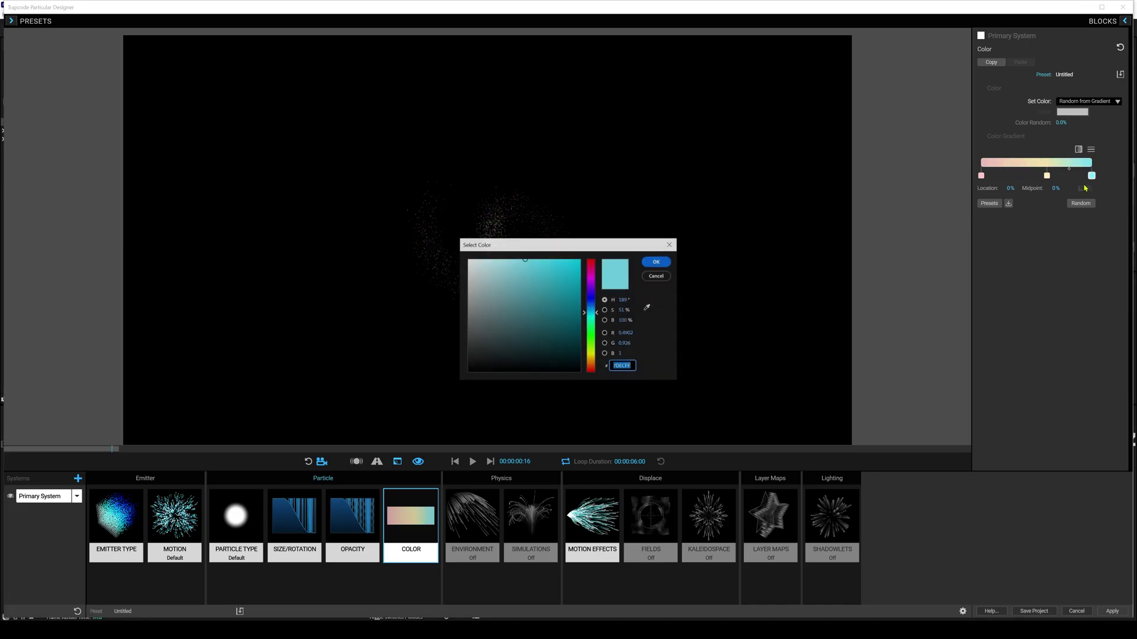
click(594, 317)
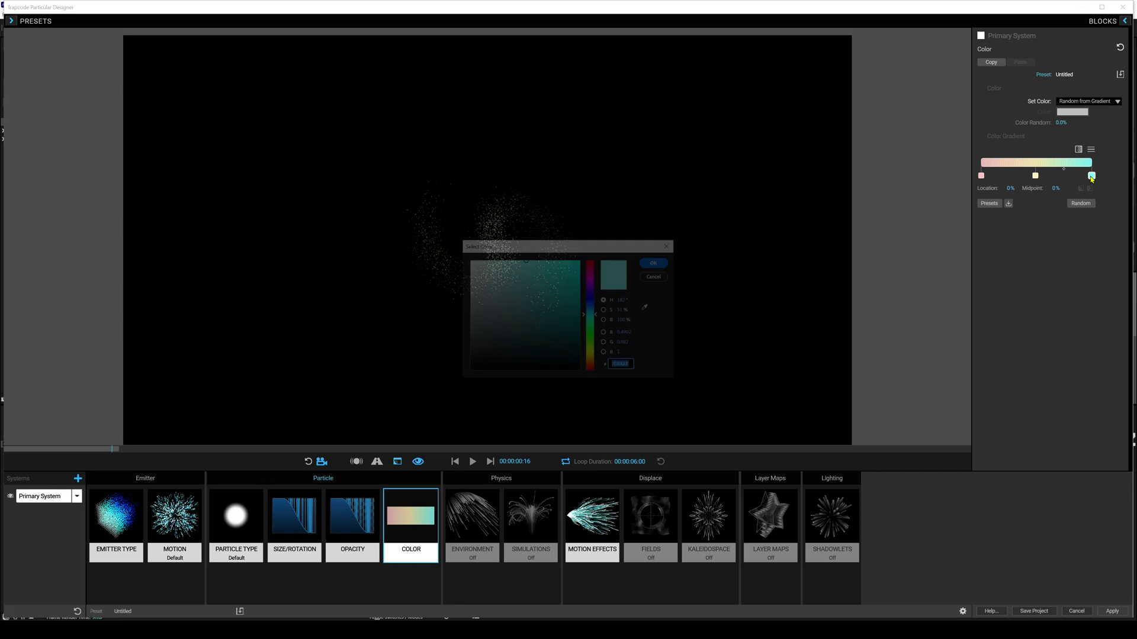
click(492, 257)
key(Return)
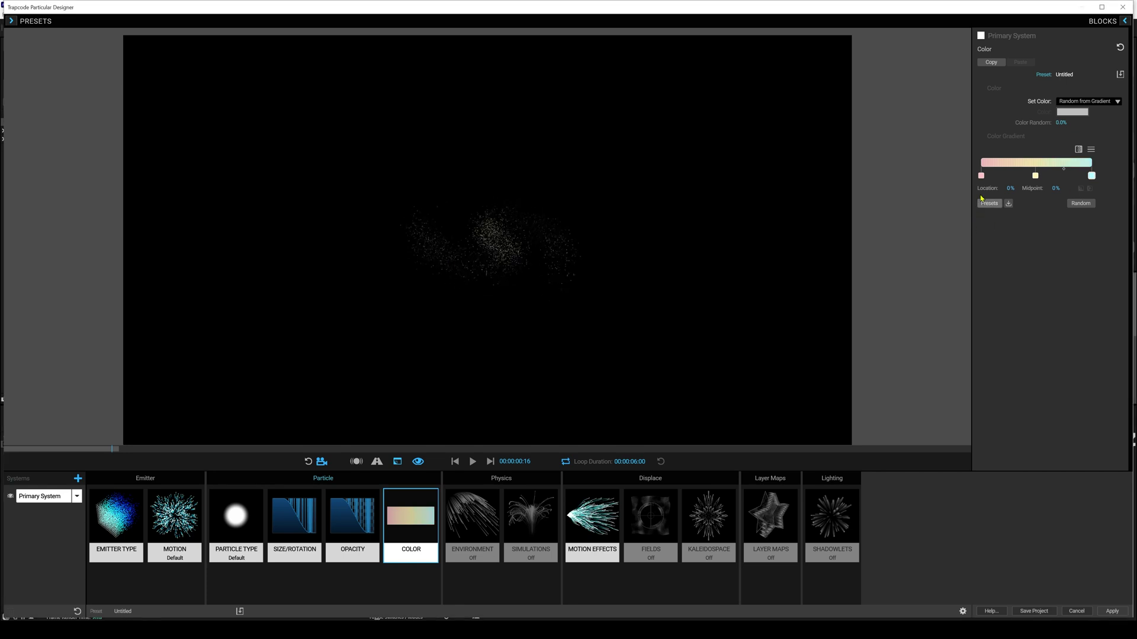
mouse_move(482, 261)
mouse_down()
mouse_move(449, 271)
mouse_move(450, 293)
mouse_move(484, 242)
mouse_up()
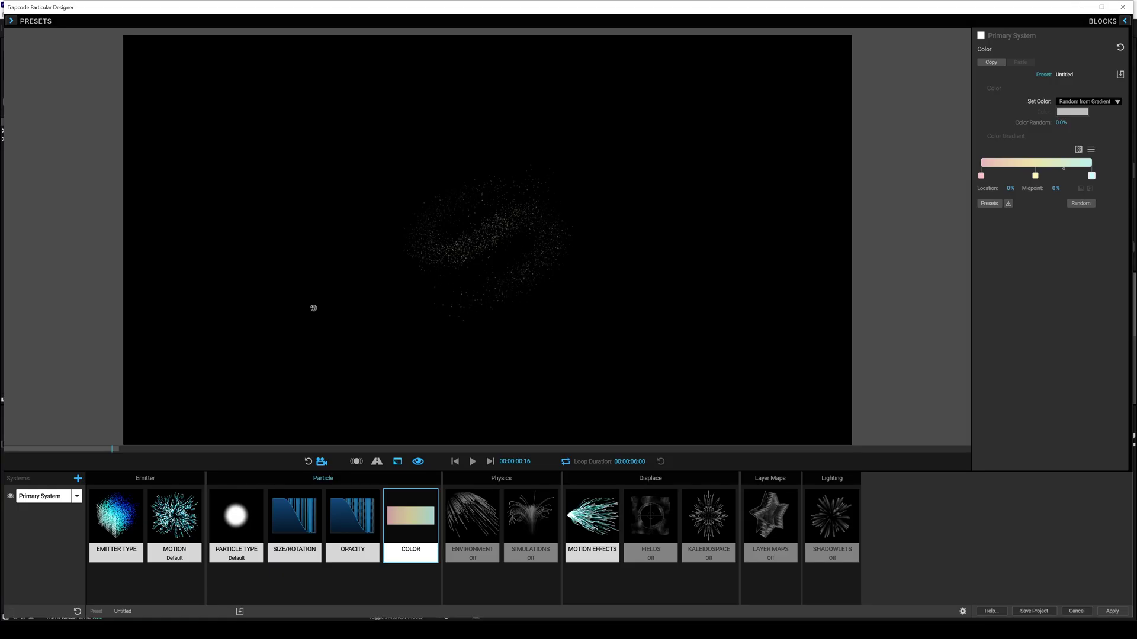
Duplicate the Primary System and set the copy's Particle Type to Cloudlet.
click(77, 498)
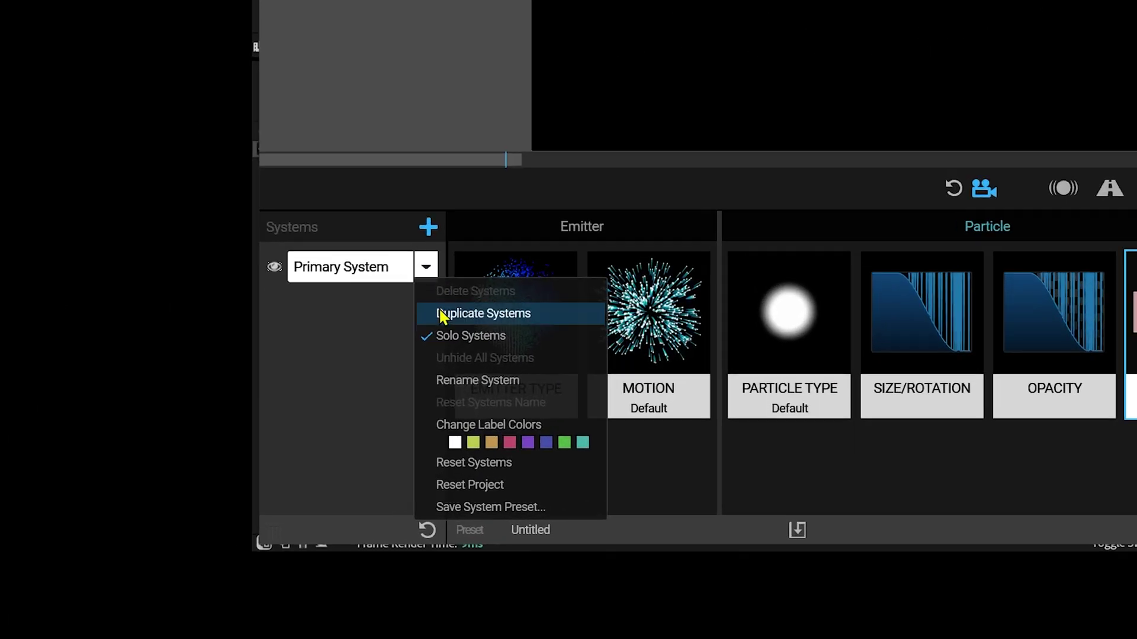
click(441, 313)
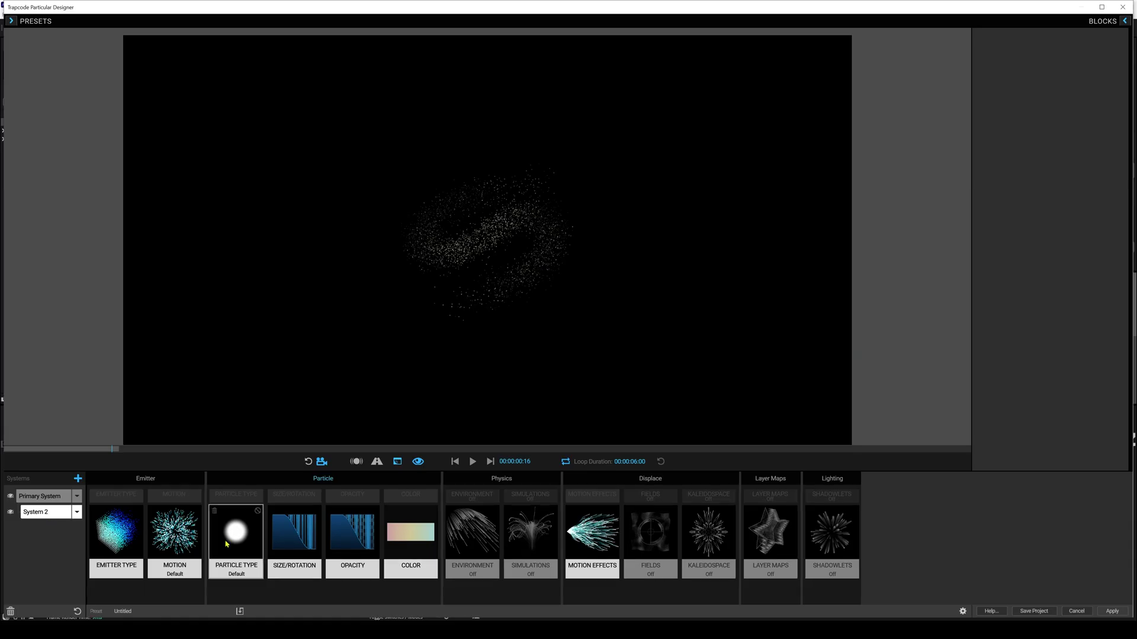
click(232, 543)
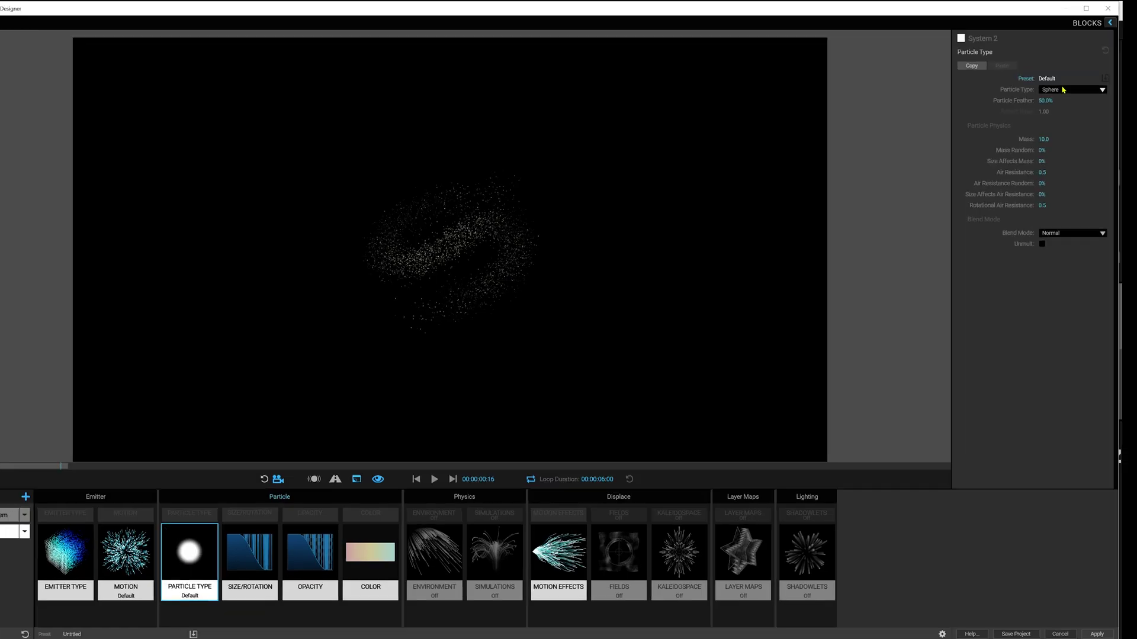
click(1081, 87)
click(858, 192)
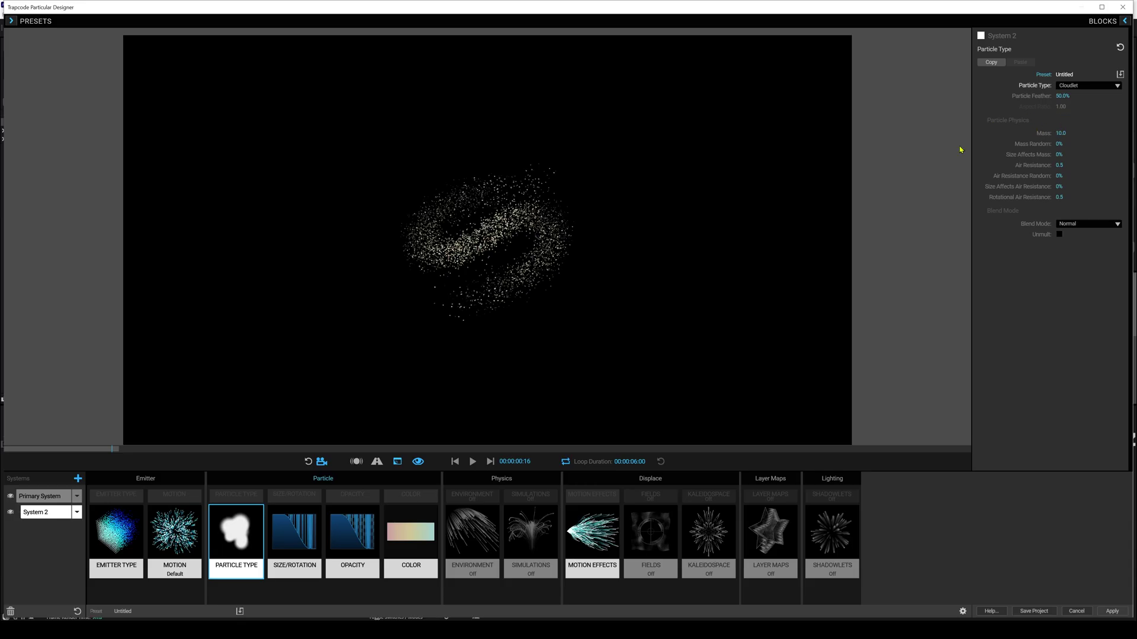
Set System 2's particle size to 14.1.
click(307, 521)
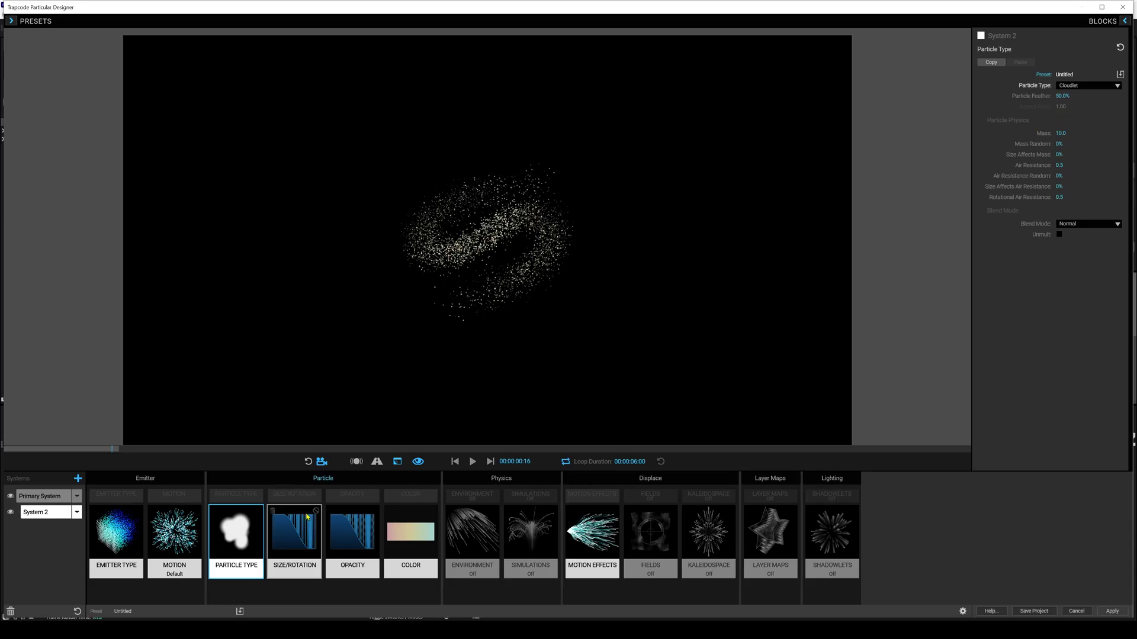
text(4)
key(Return)
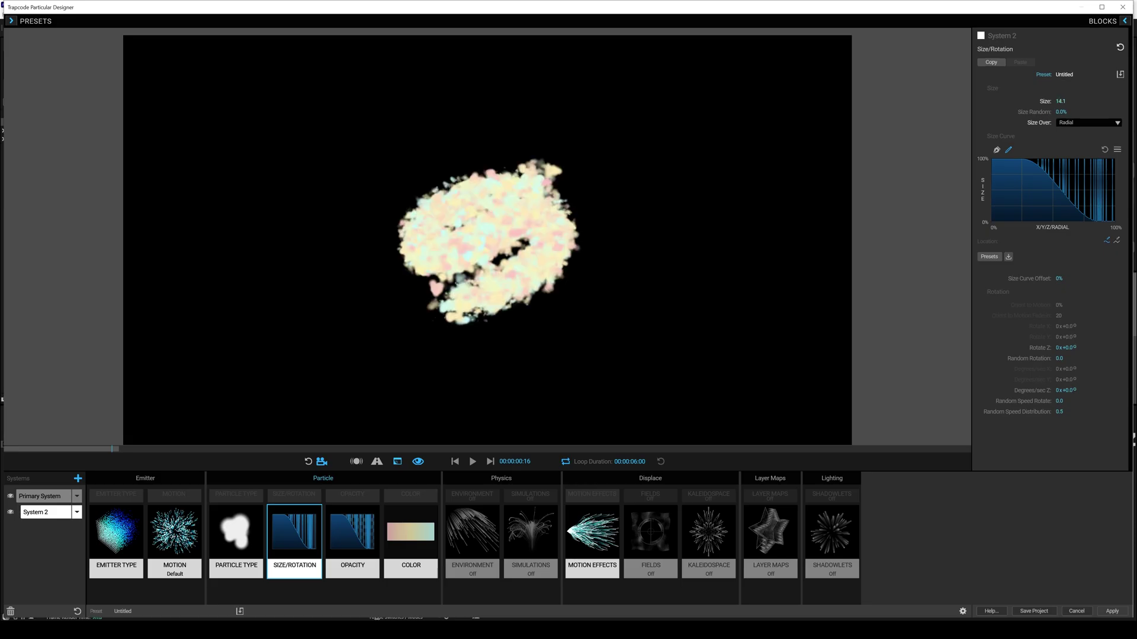
Set System 2's Blend Mode to Add and its Particle Feather to 100%.
click(236, 532)
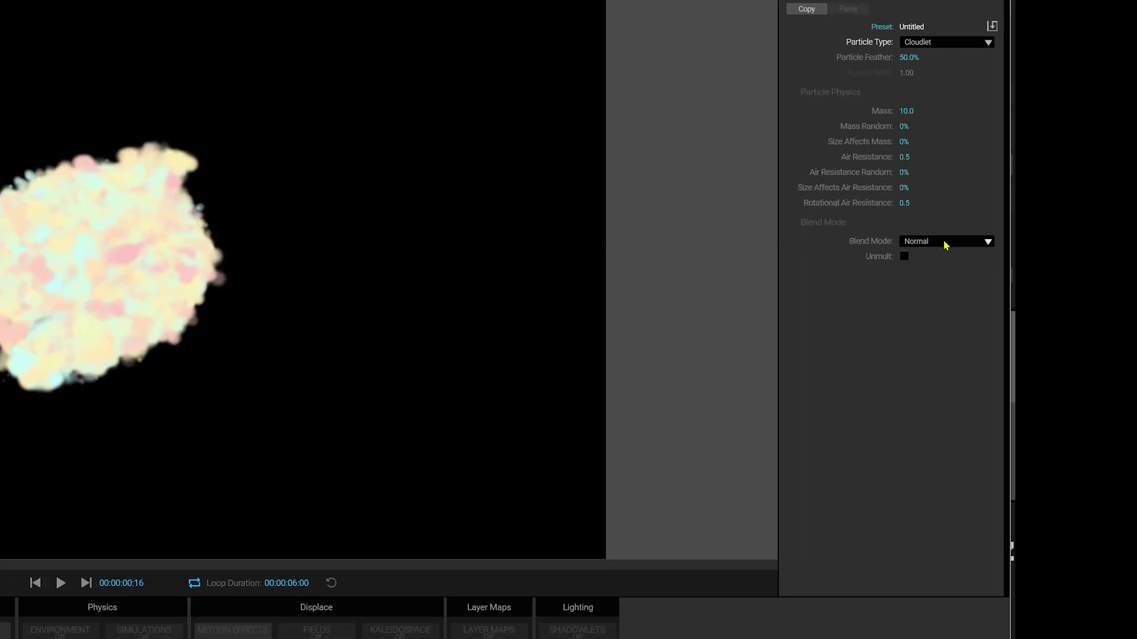
click(945, 242)
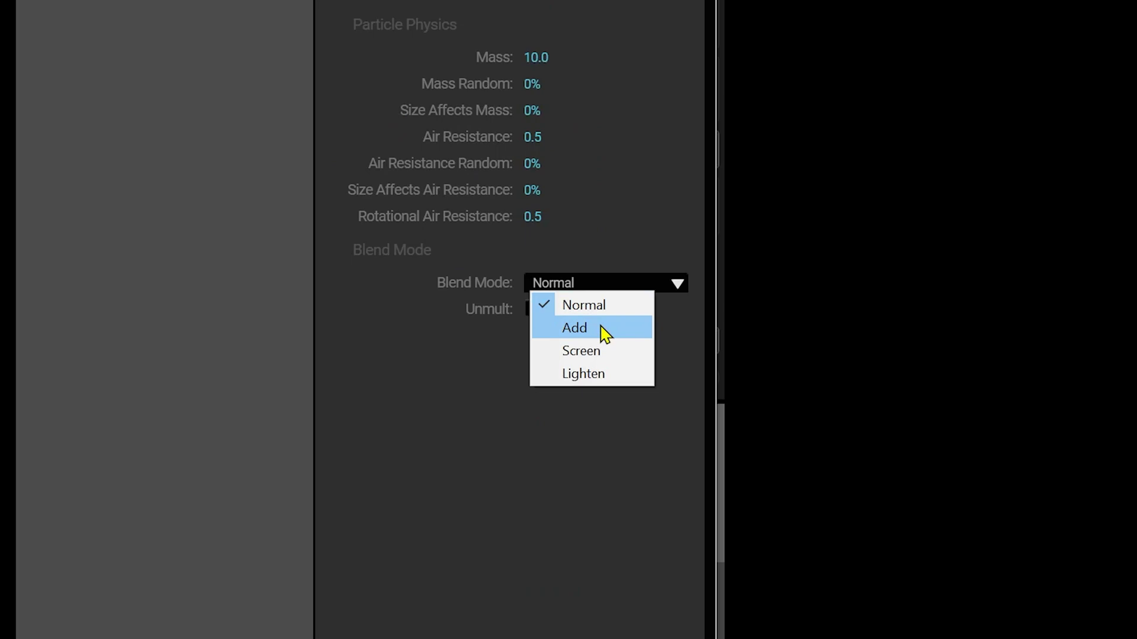
click(601, 330)
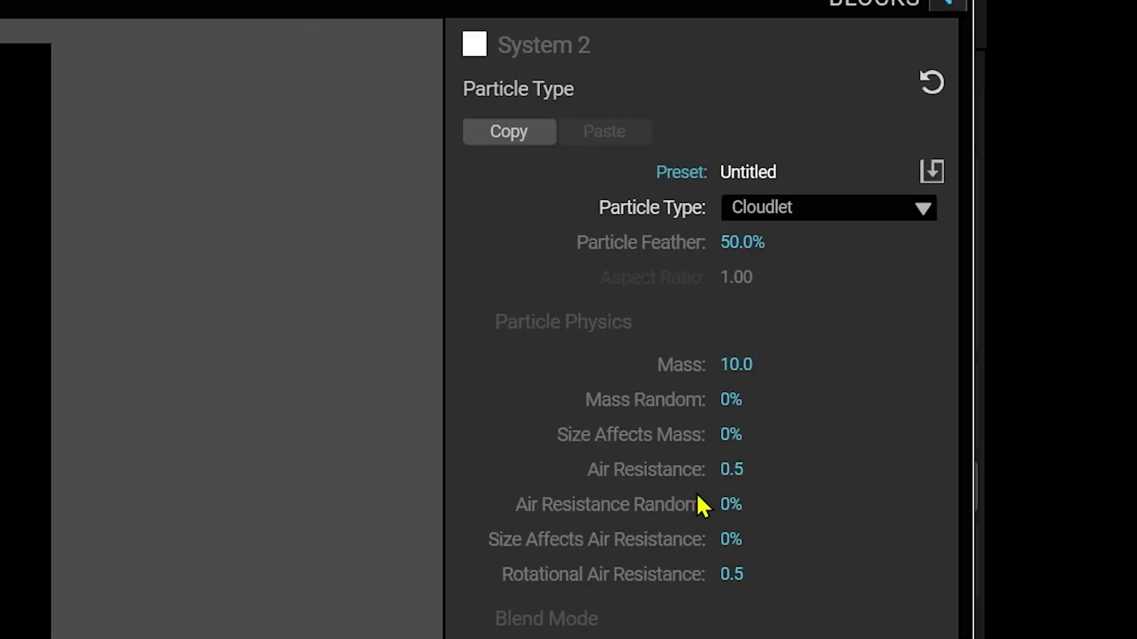
drag(742, 242, 811, 242)
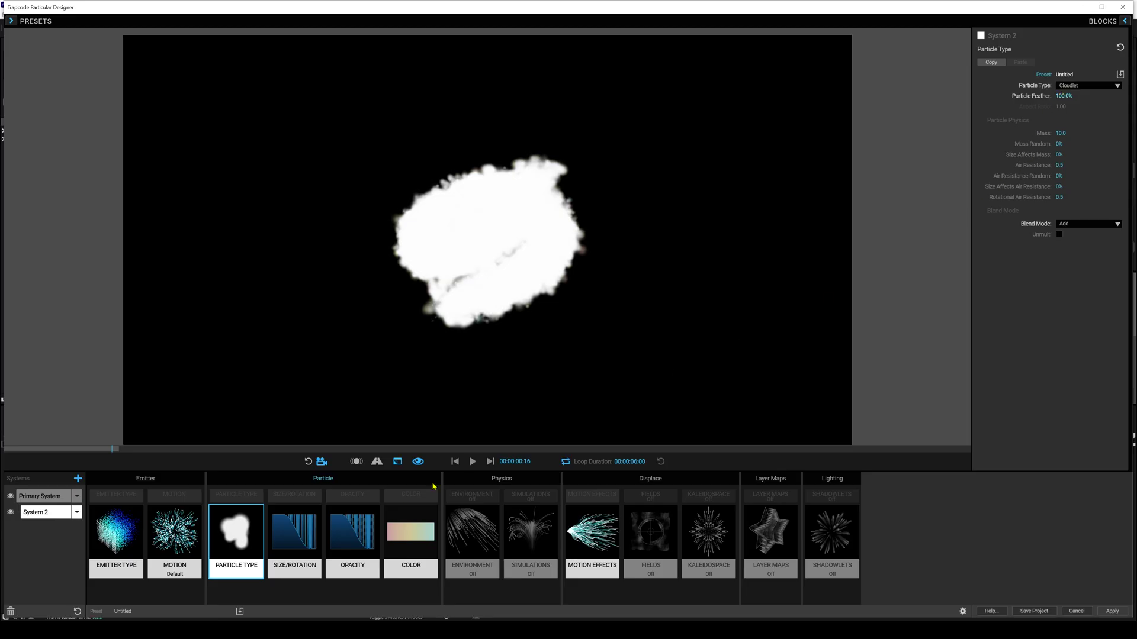
Reduce System 2's particle opacity to 3.
click(116, 533)
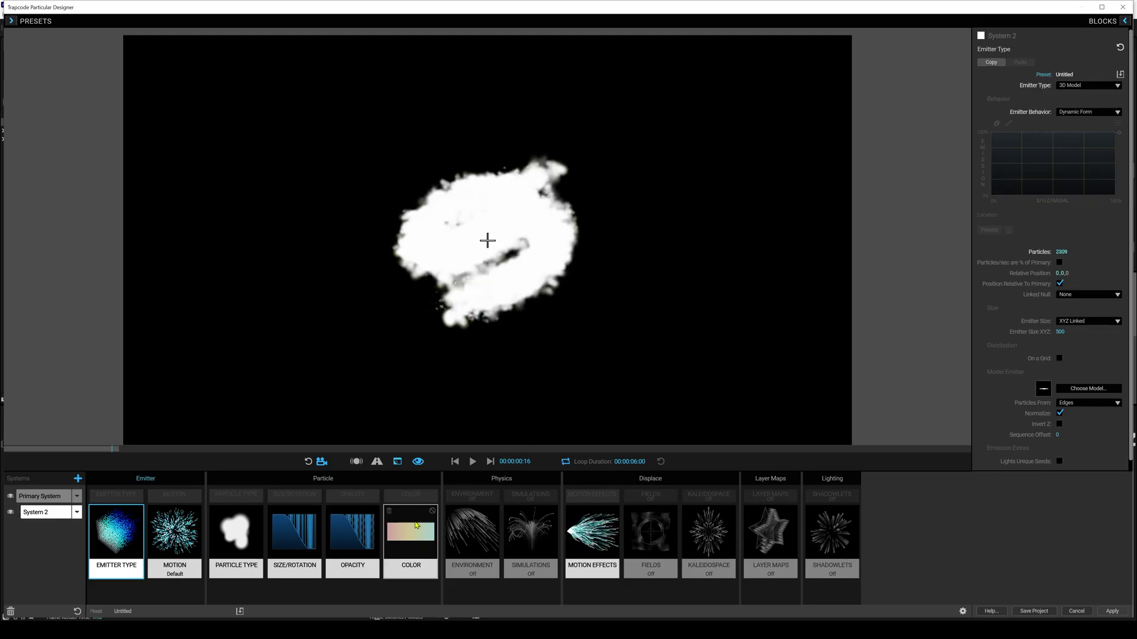
click(352, 533)
drag(1062, 101, 1042, 101)
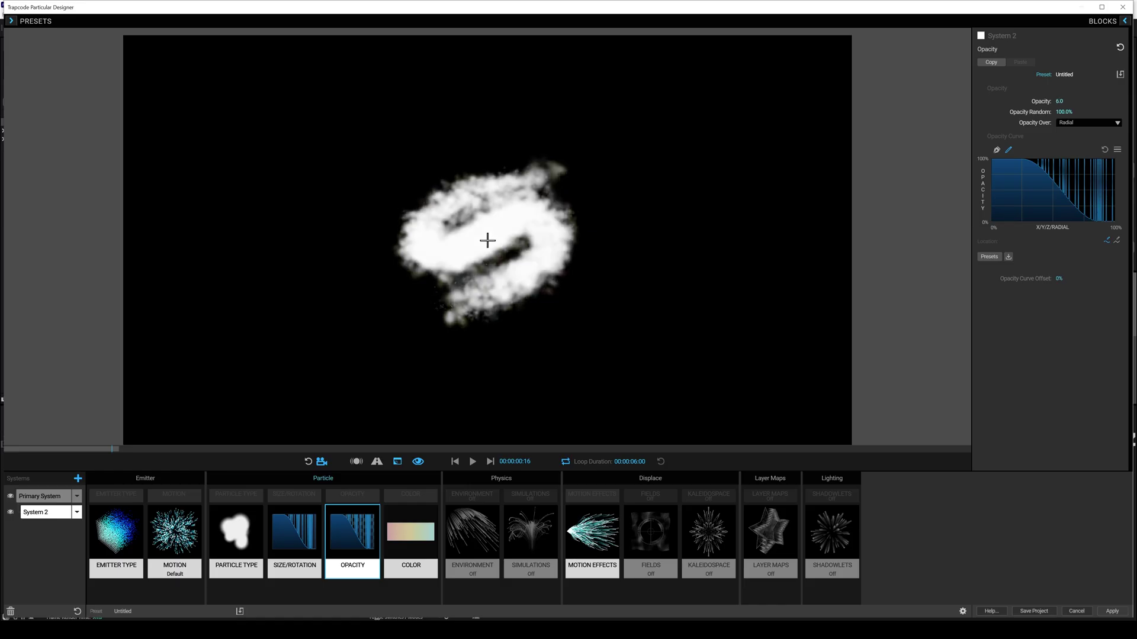
key(BackSpace)
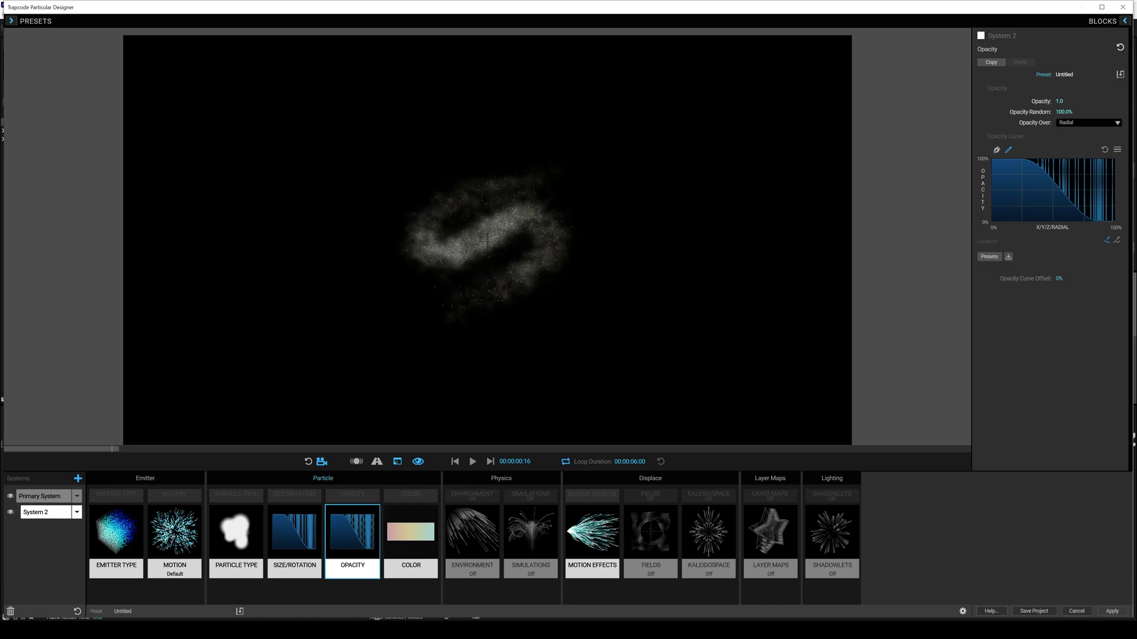
text(1)
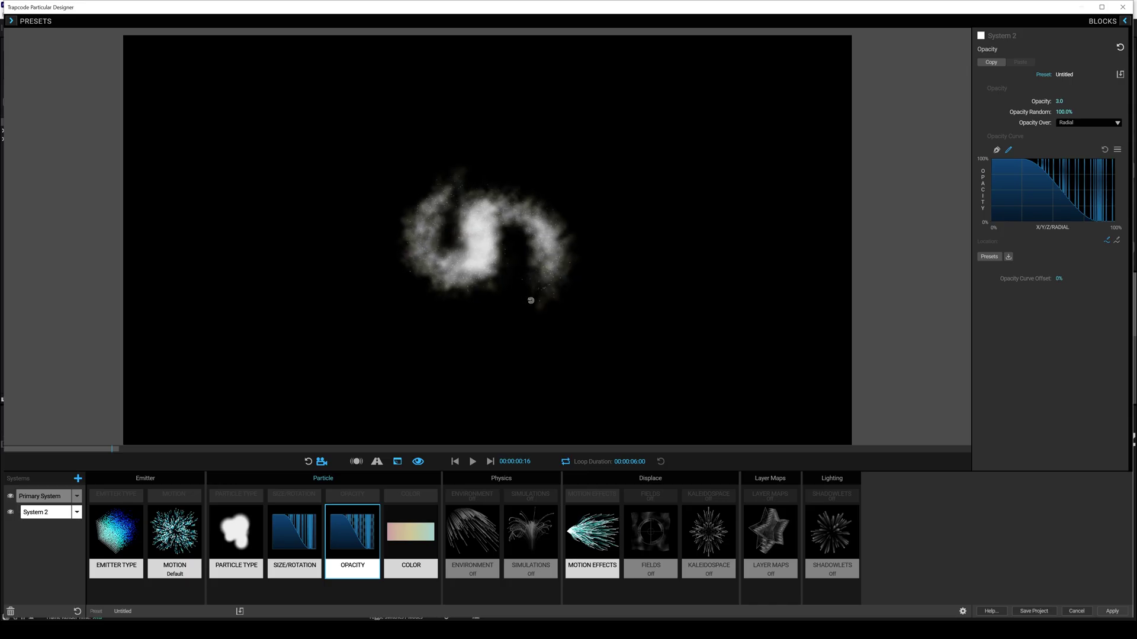
Set System 2's particle size to 42.1 and its opacity to 0.5.
click(274, 513)
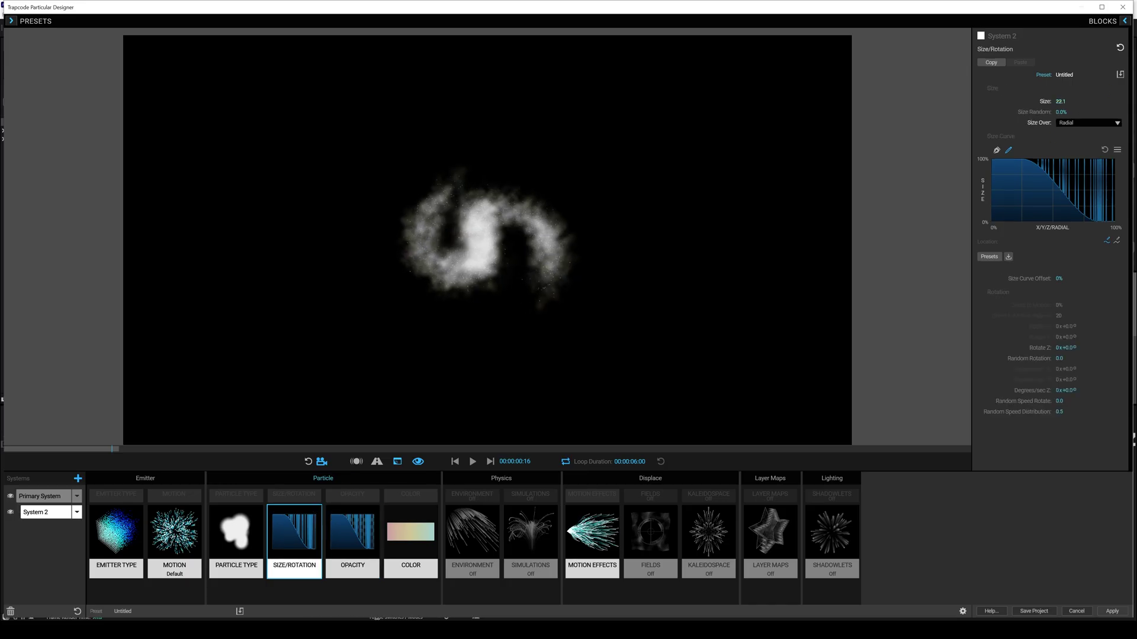
drag(1060, 101, 1071, 102)
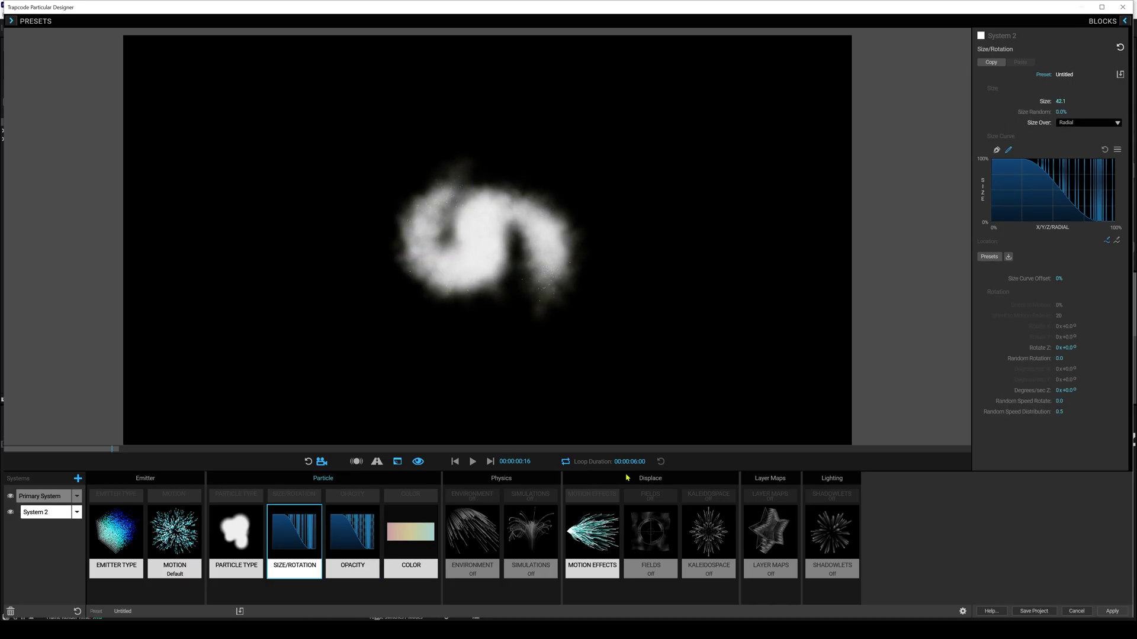
click(352, 533)
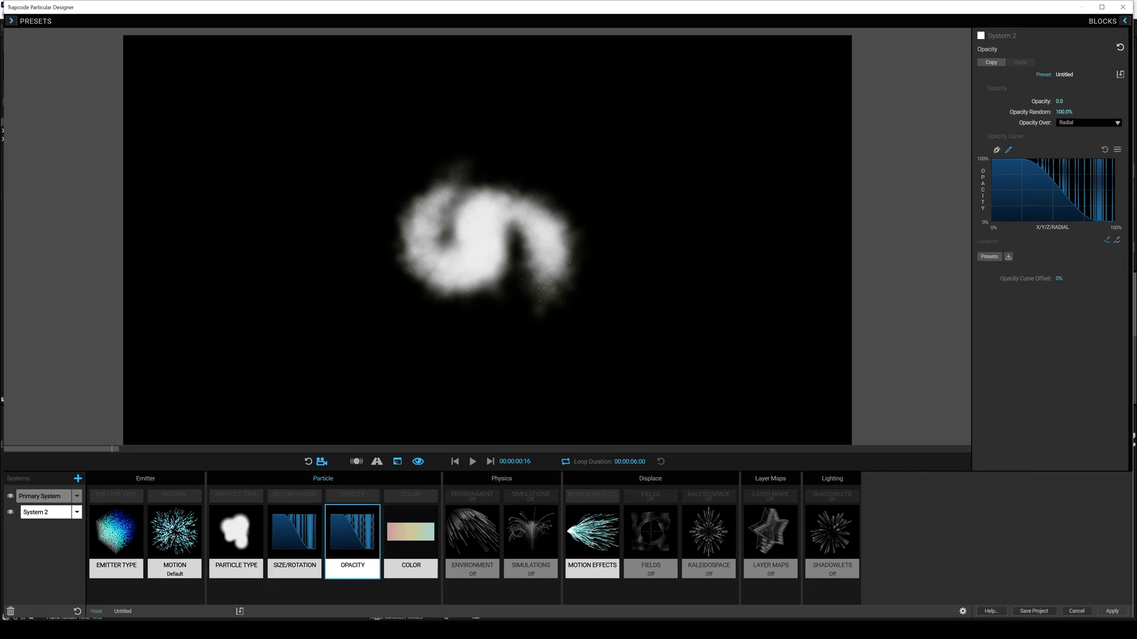
drag(1072, 102, 1065, 100)
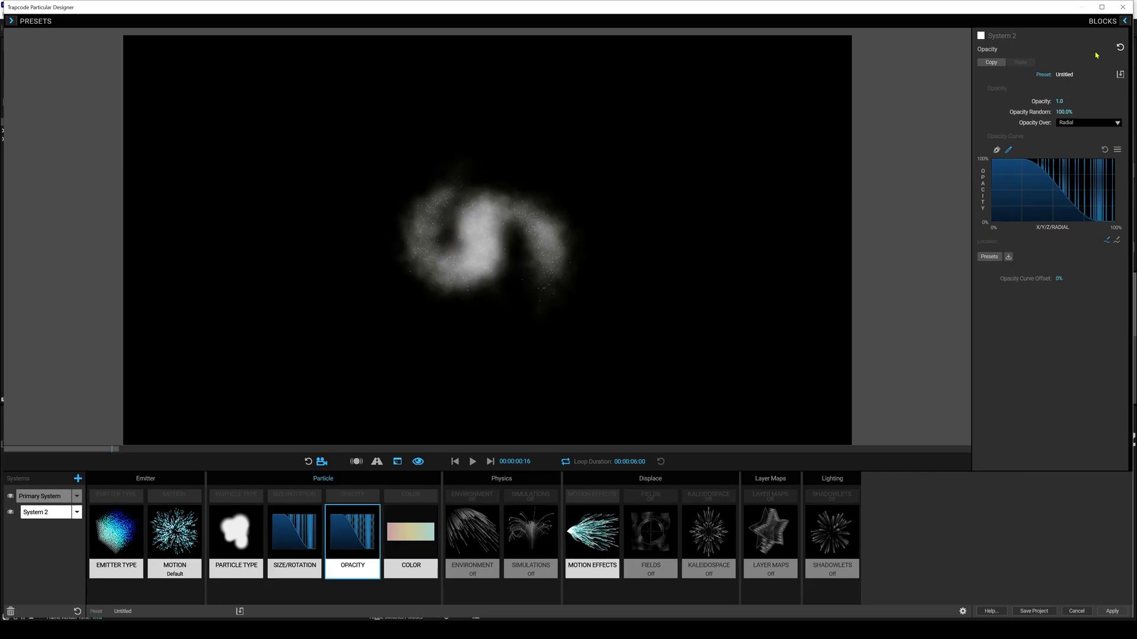
click(1059, 100)
text(0.5)
key(Return)
drag(438, 281, 470, 284)
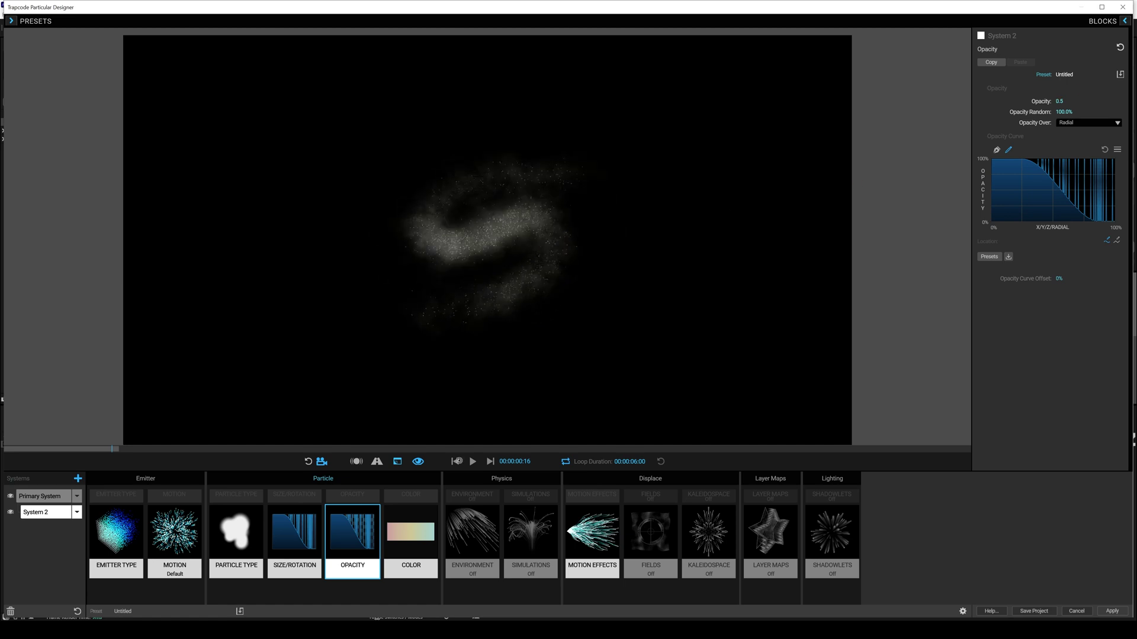
Set System 2's Set Color option to Radially.
click(411, 533)
click(1072, 102)
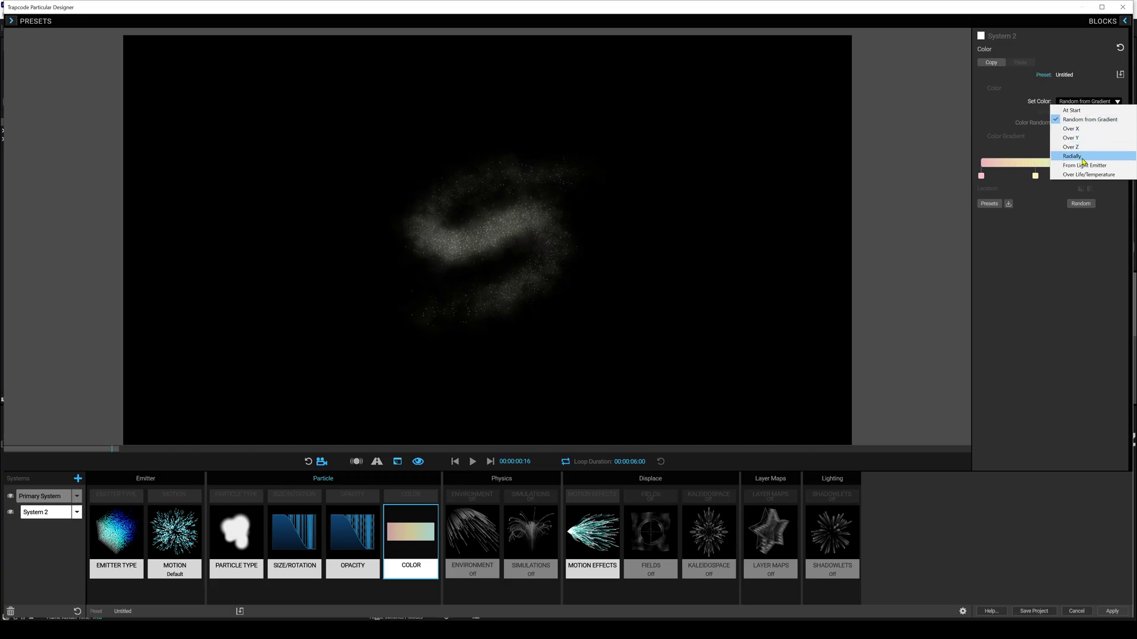
click(1072, 156)
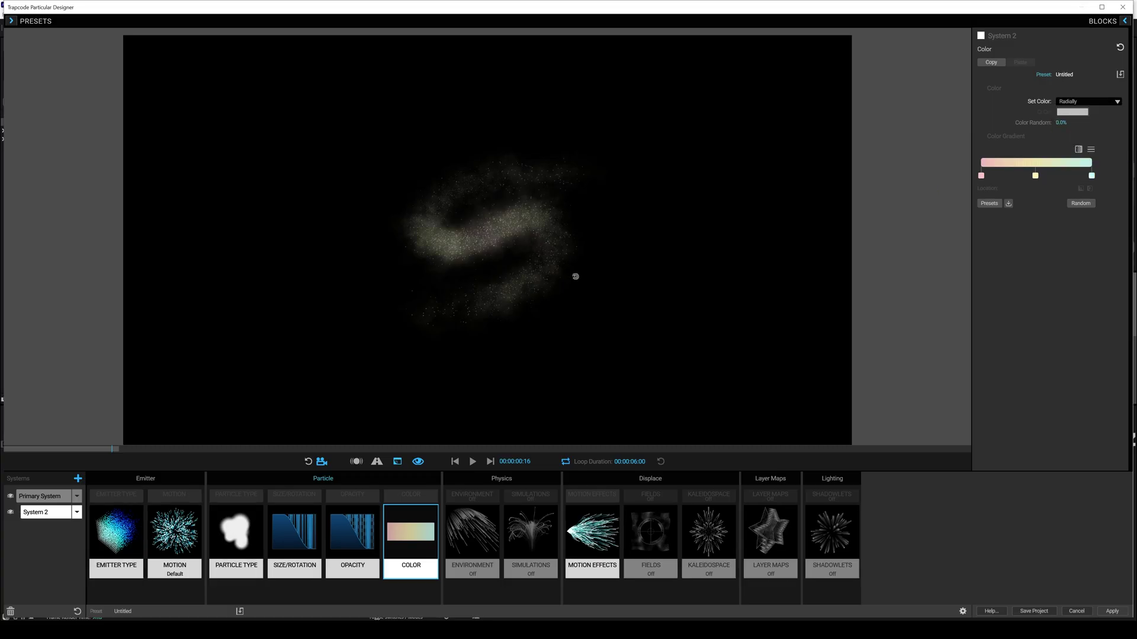
Recolour System 2's radial gradient with a pale yellow start, a salmon-orange middle stop and a blue end.
click(986, 176)
mouse_move(987, 179)
mouse_down()
mouse_move(1029, 178)
mouse_move(949, 182)
mouse_up()
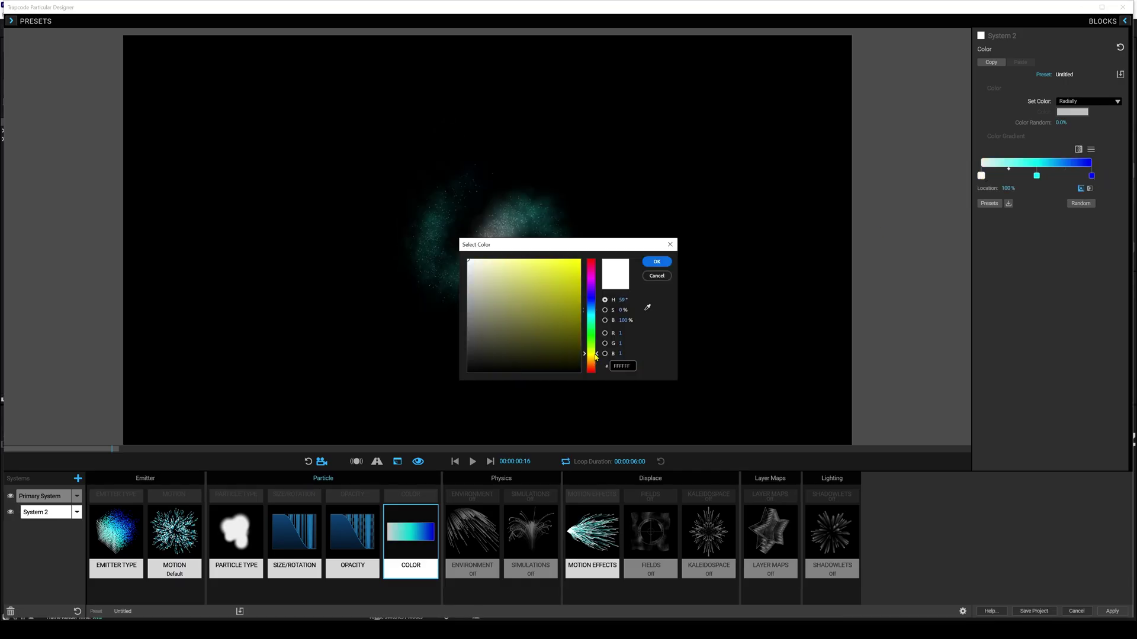
drag(596, 355, 592, 362)
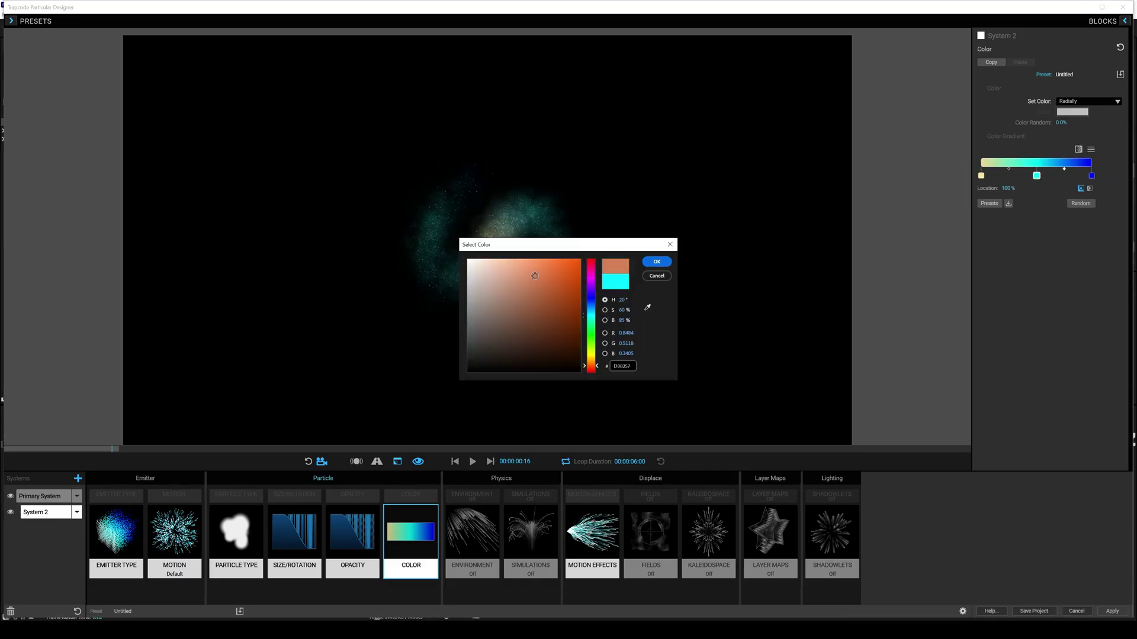
drag(594, 361, 598, 371)
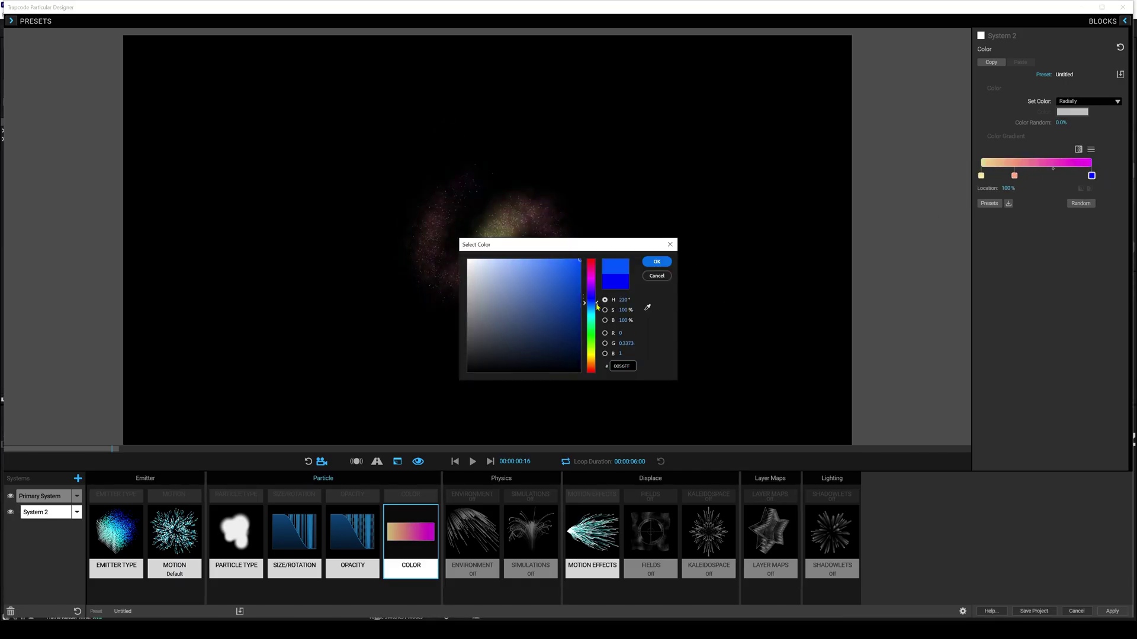
click(656, 262)
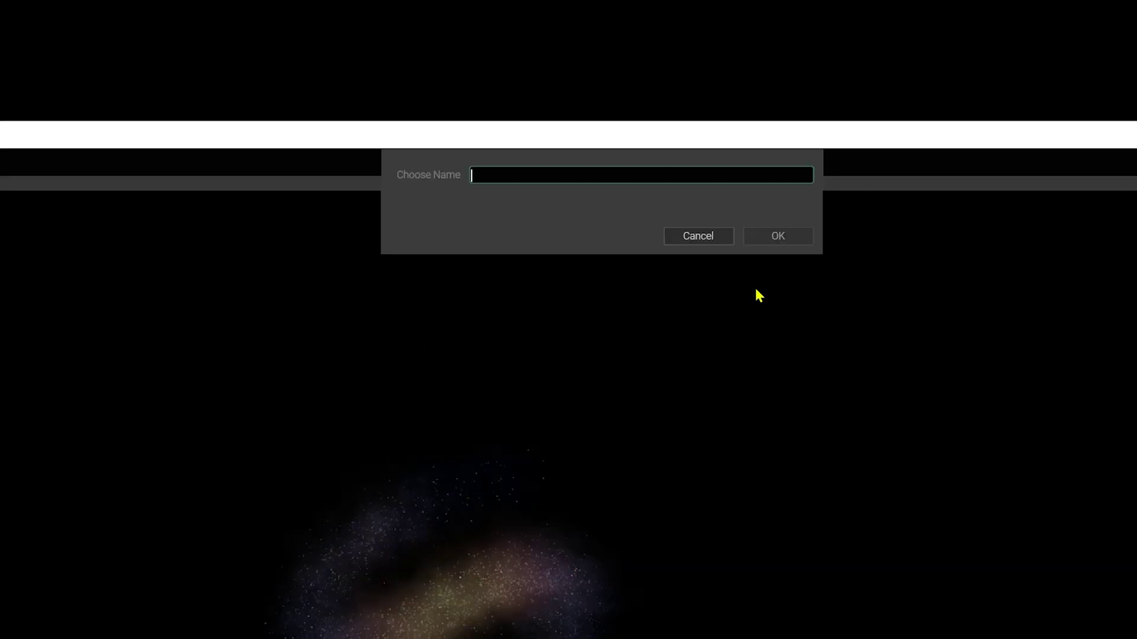
Save the galaxy setup as a custom preset named Galaxy.
text(Galaxy)
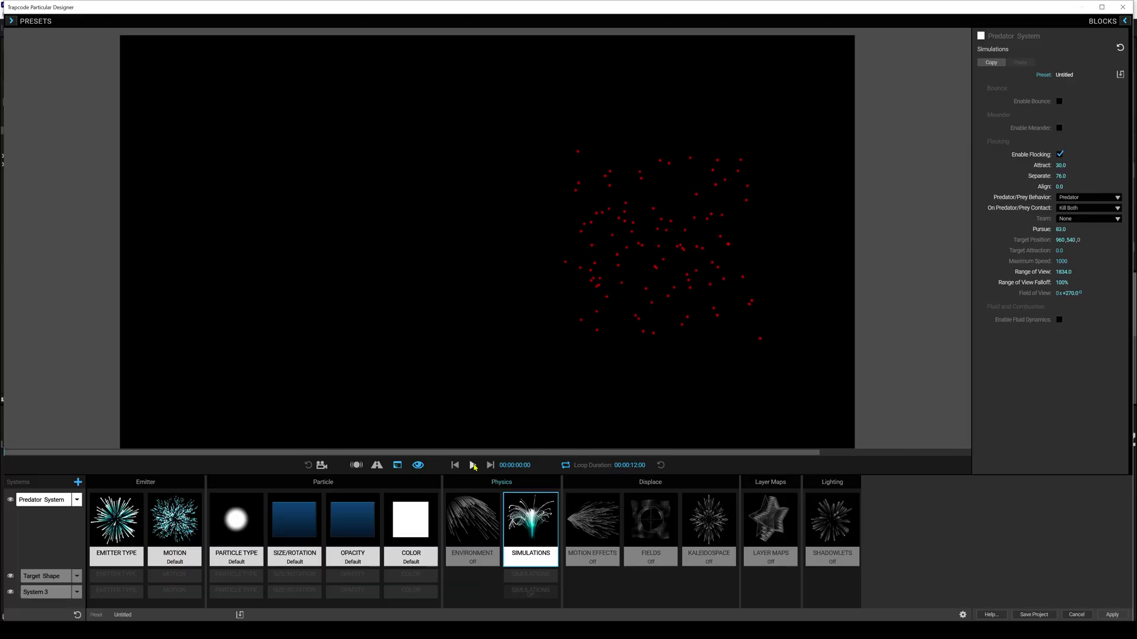
Play the predator and target particle example several times and examine System 3's color settings.
click(472, 466)
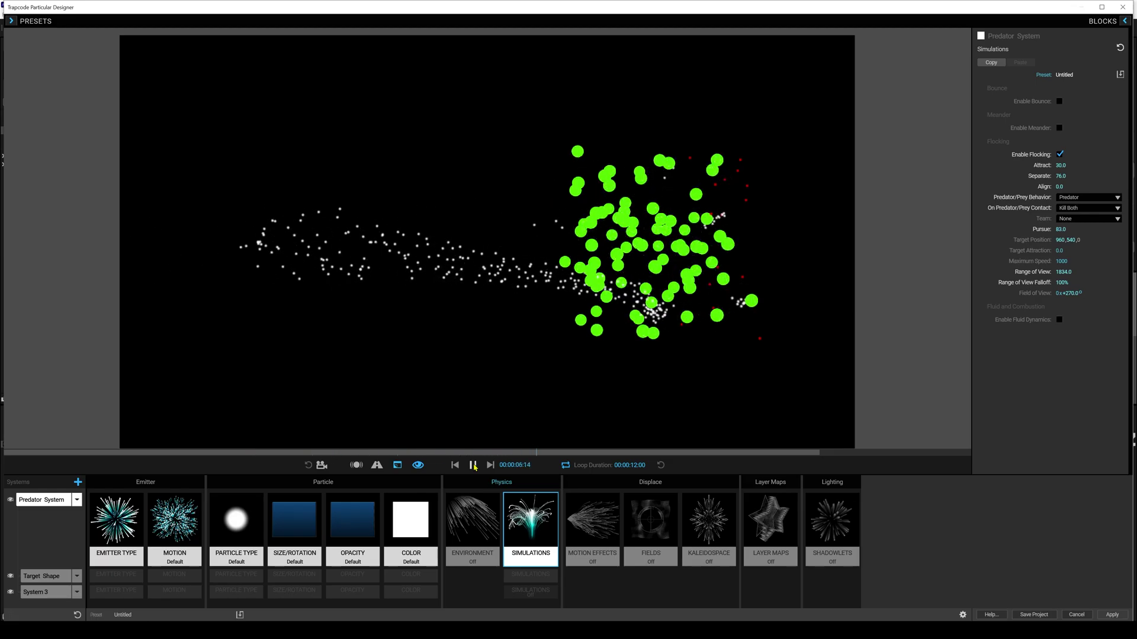
click(473, 466)
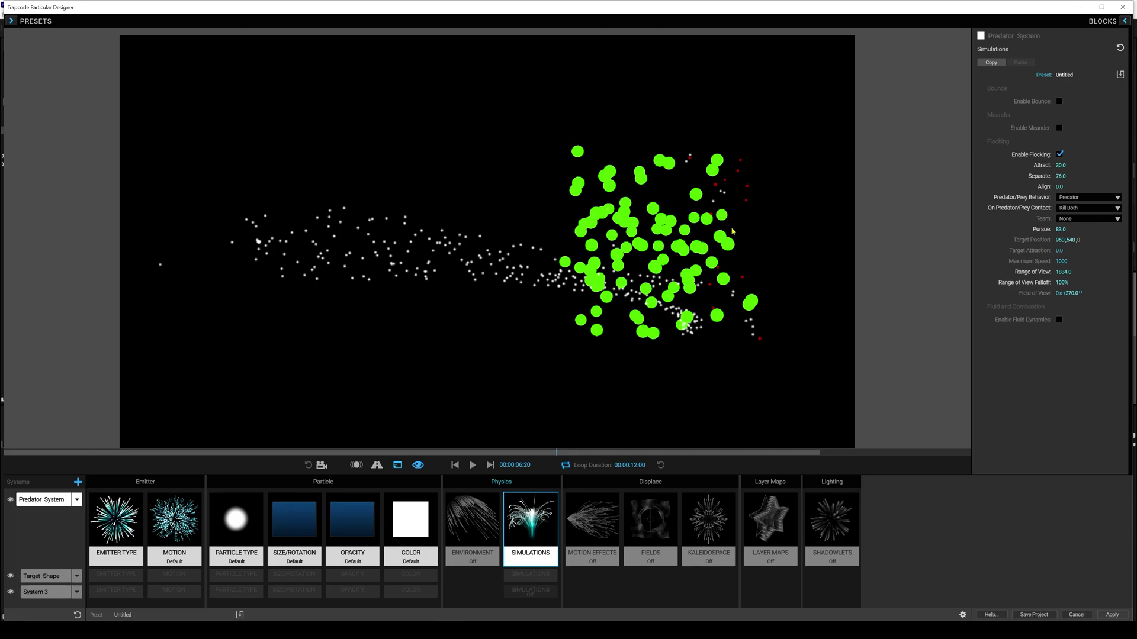
click(472, 466)
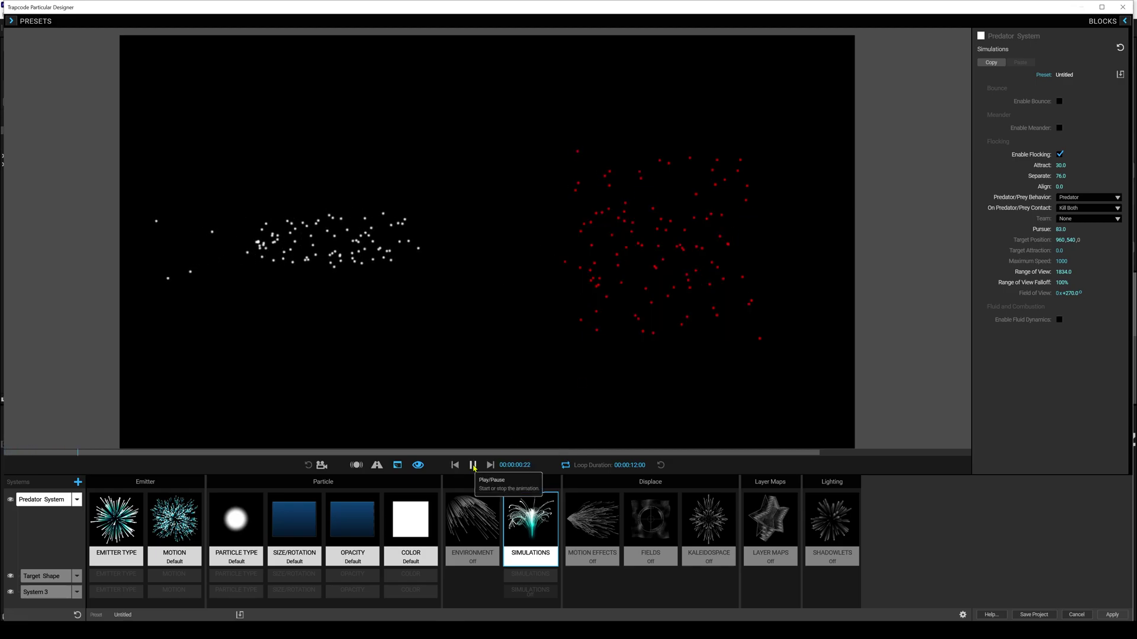
click(473, 466)
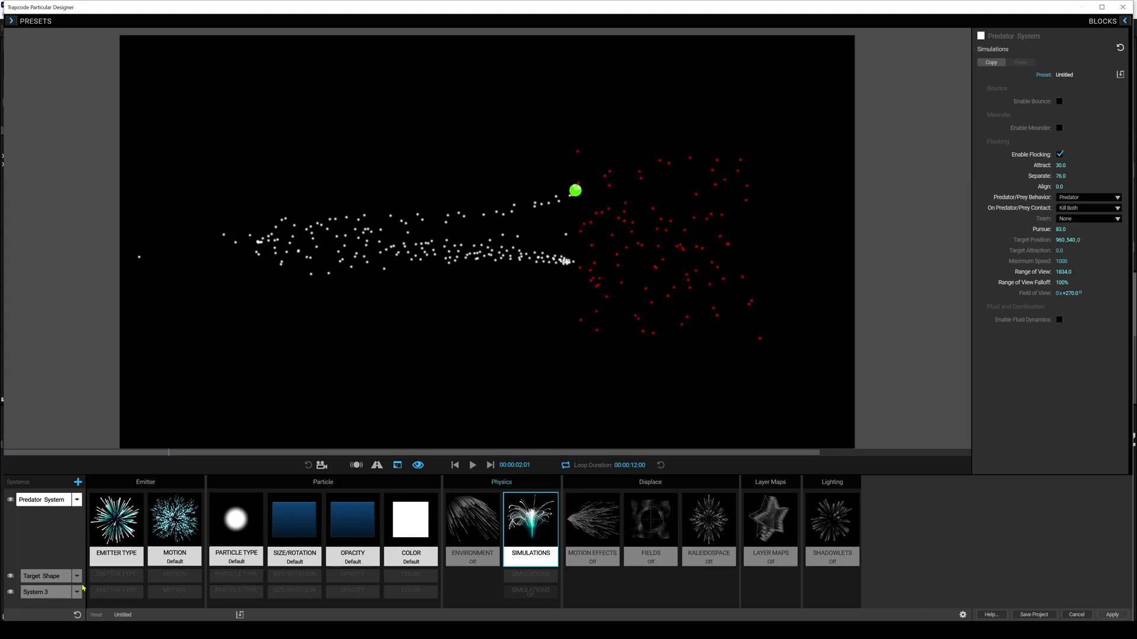
click(42, 576)
click(37, 592)
click(402, 556)
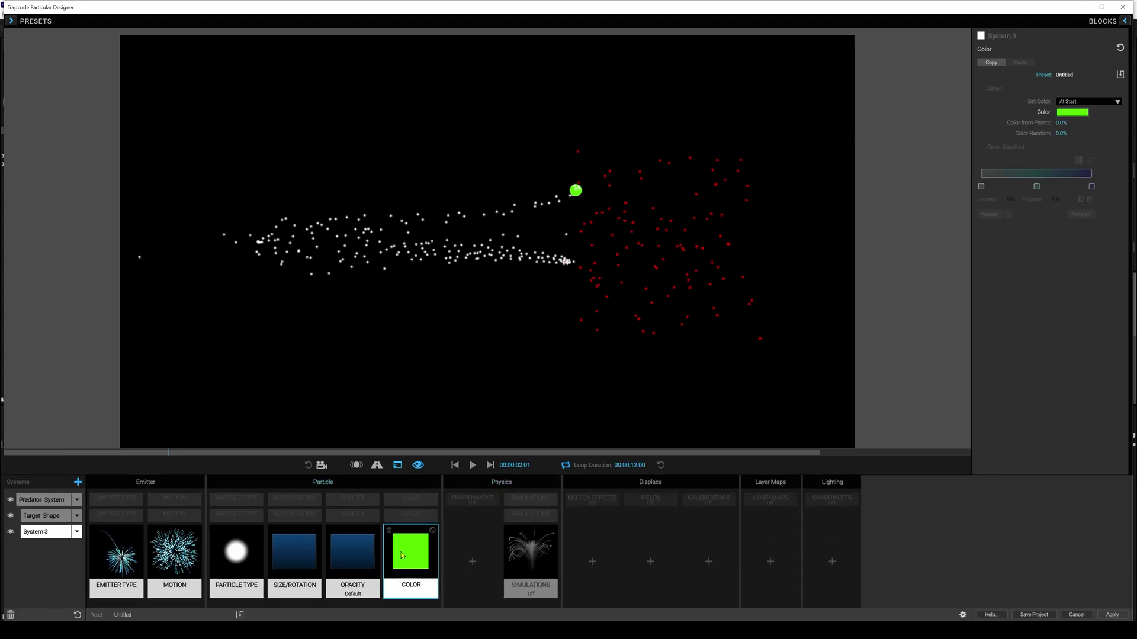
click(472, 464)
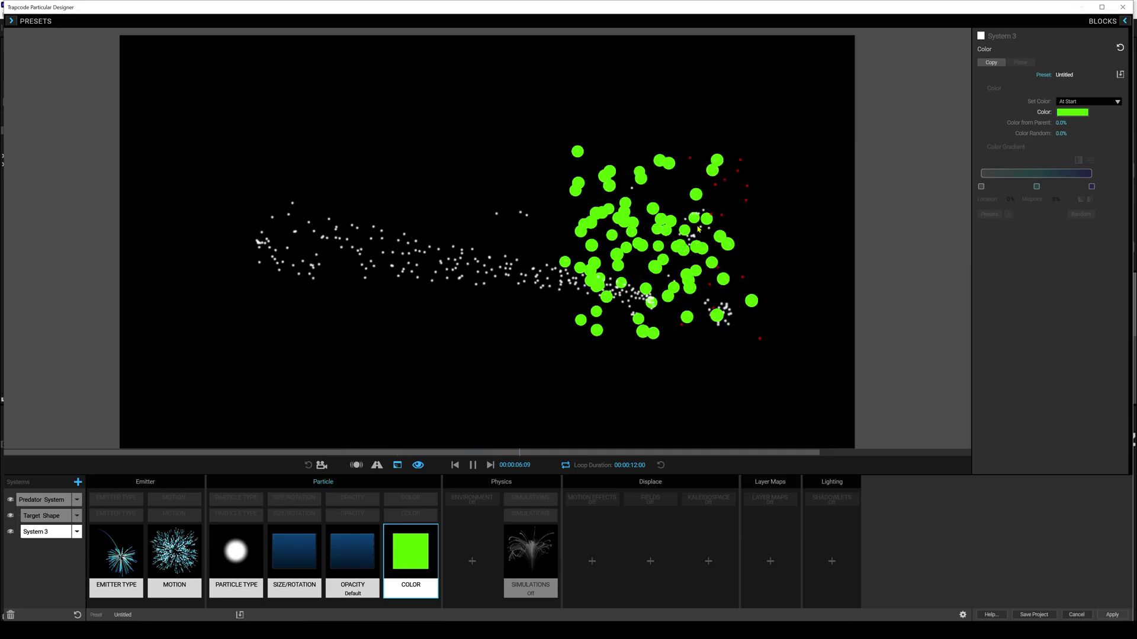
click(473, 465)
Return to the first frame and set the Target Shape system's opacity to 0.
click(83, 516)
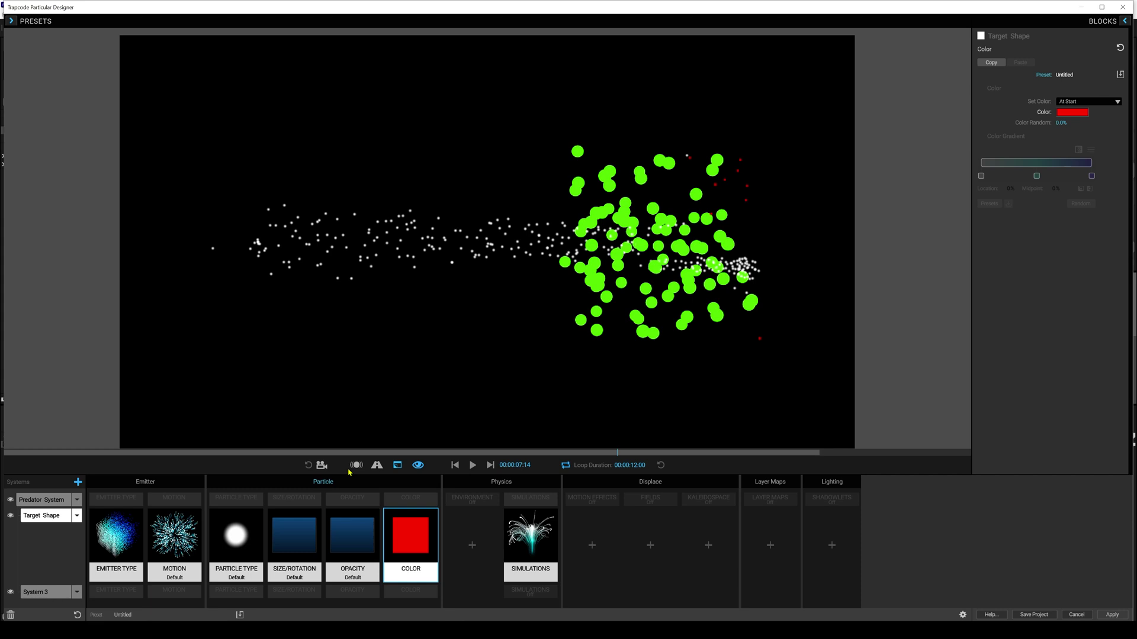
click(454, 466)
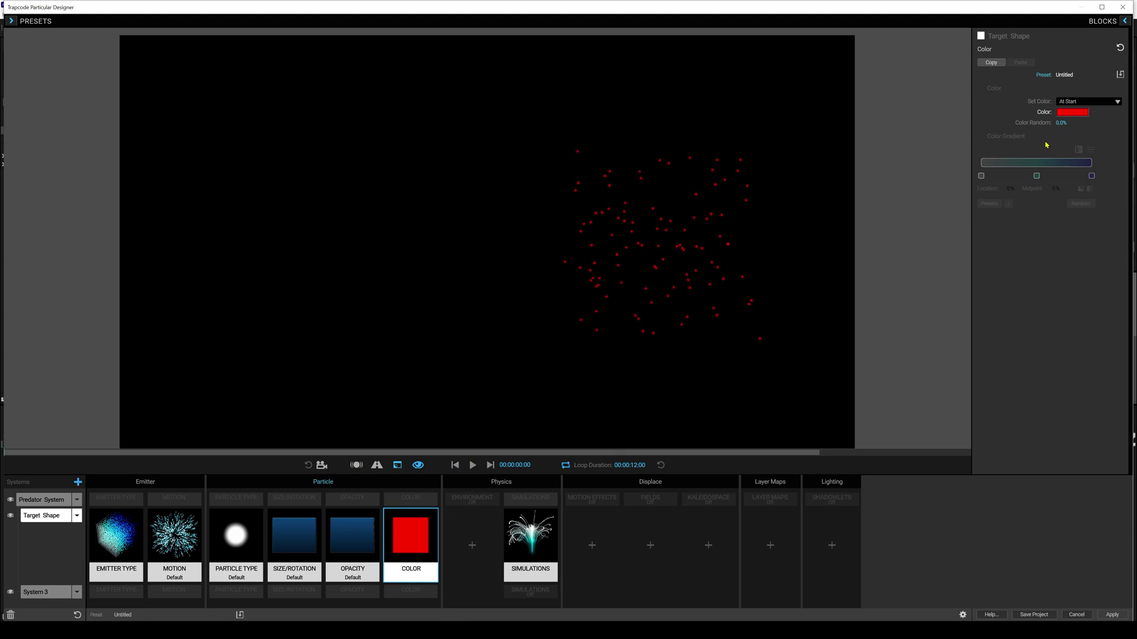
click(352, 536)
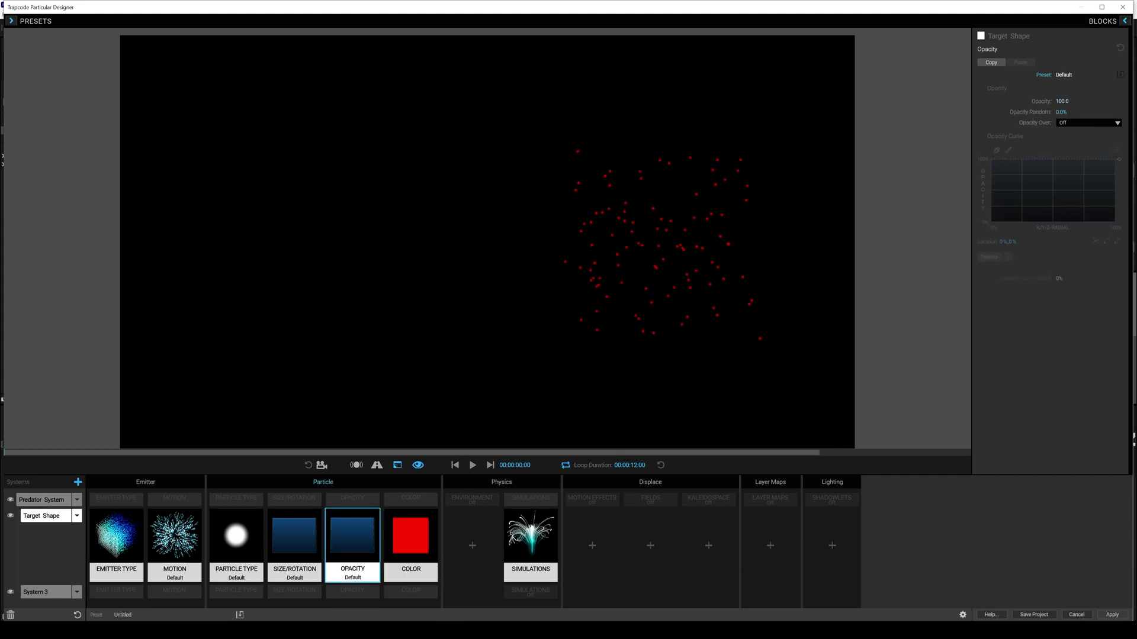
drag(1062, 101, 1048, 101)
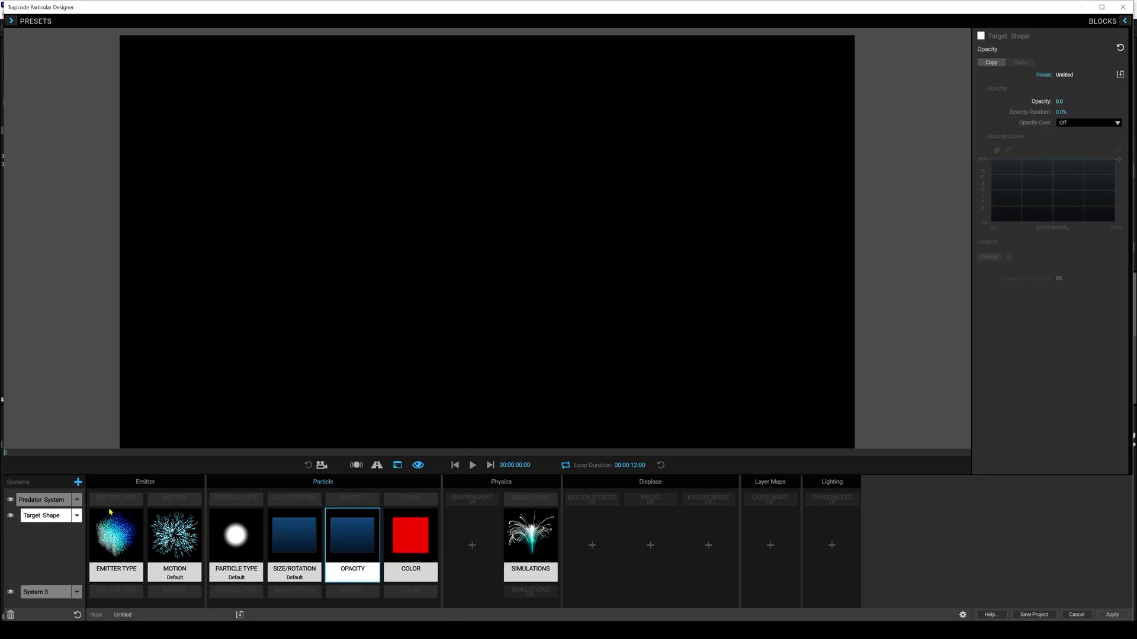
Play the example again and examine the opacity settings of the Predator System, Target Shape and System 3.
click(473, 466)
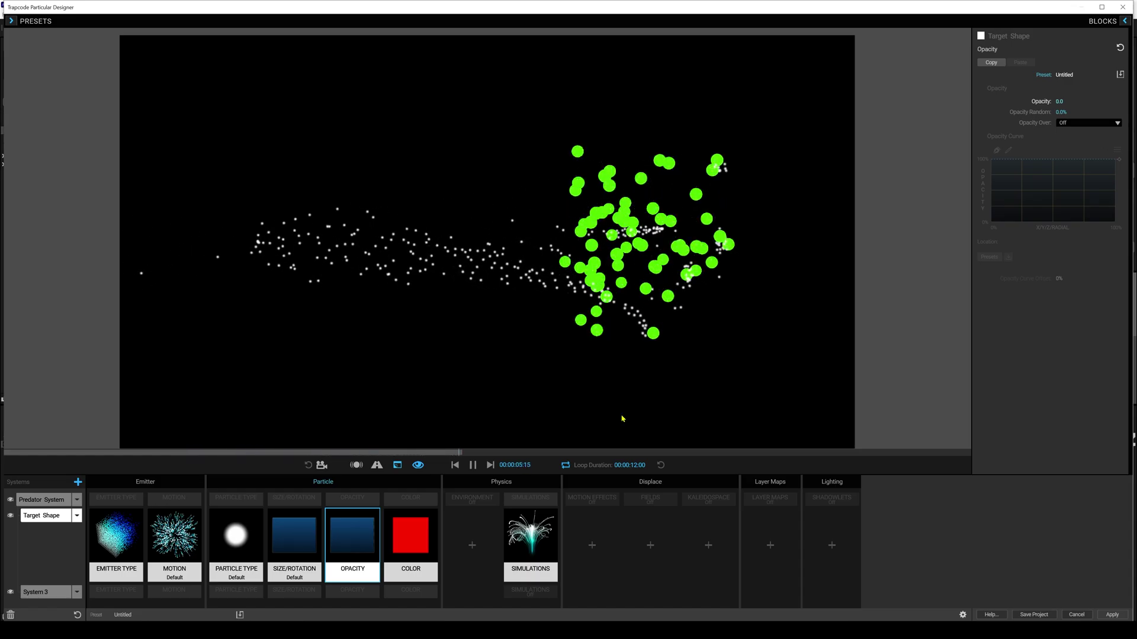
key(space)
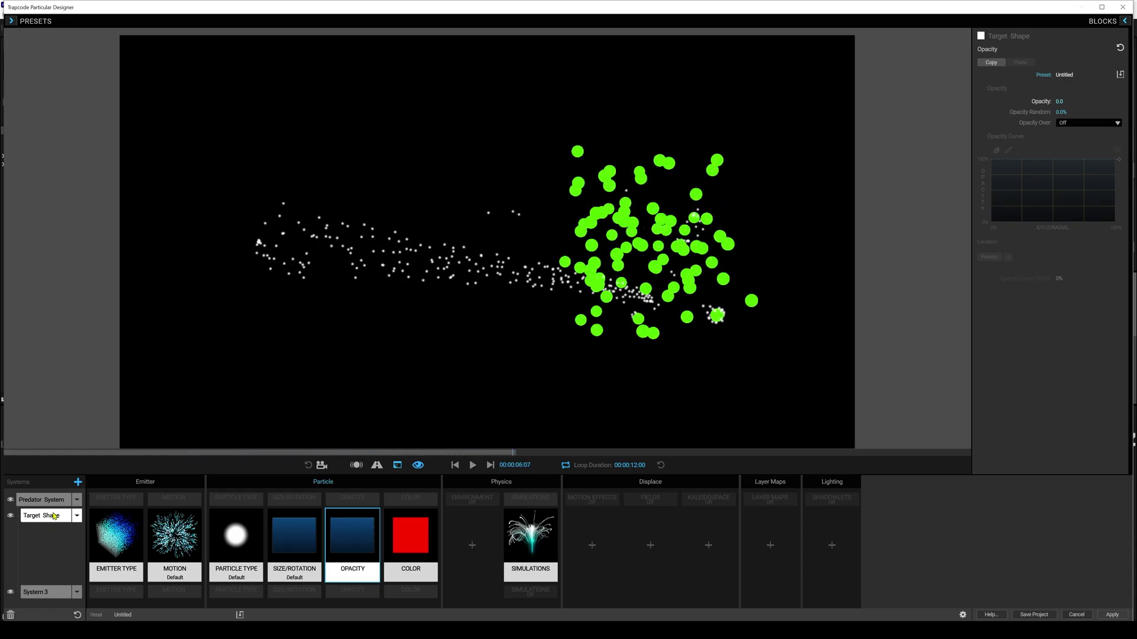
click(53, 499)
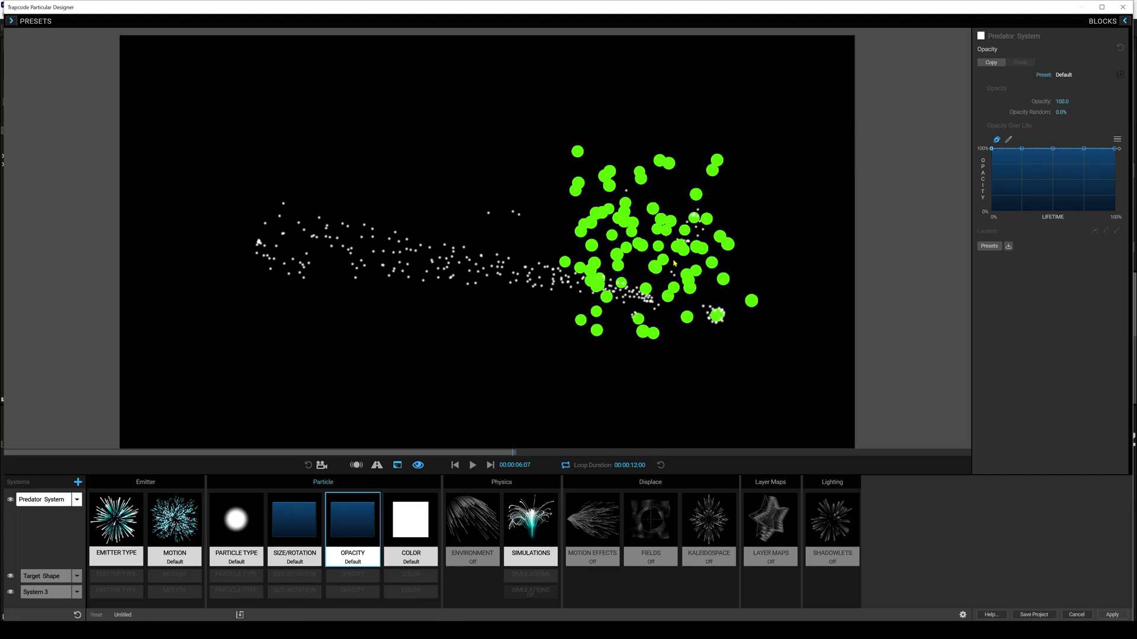
click(41, 575)
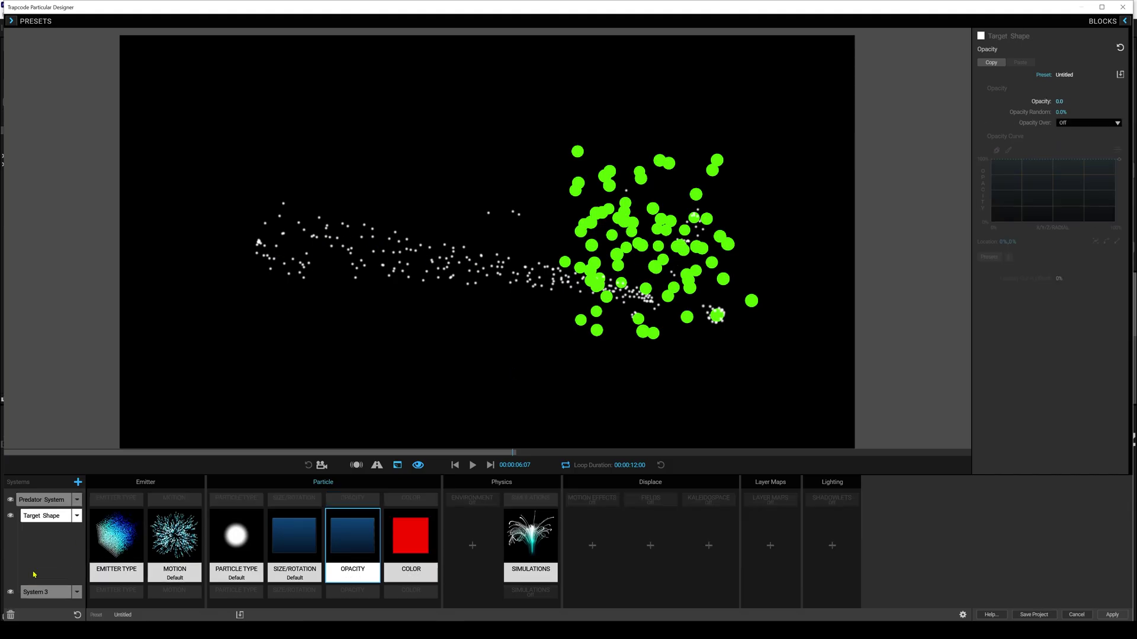
mouse_move(374, 518)
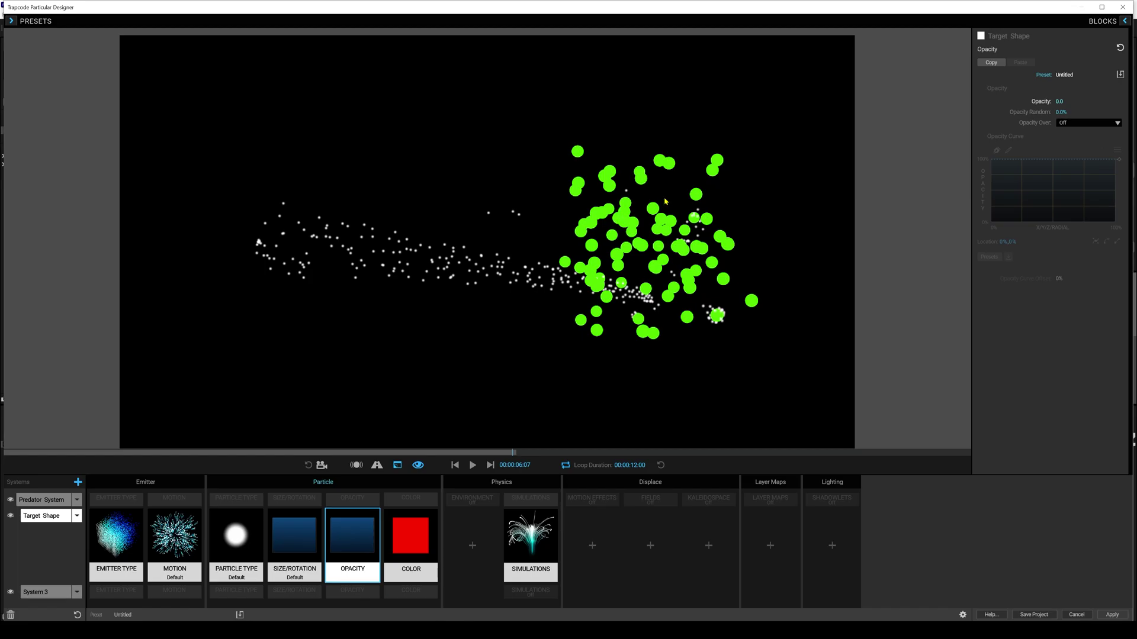
click(41, 592)
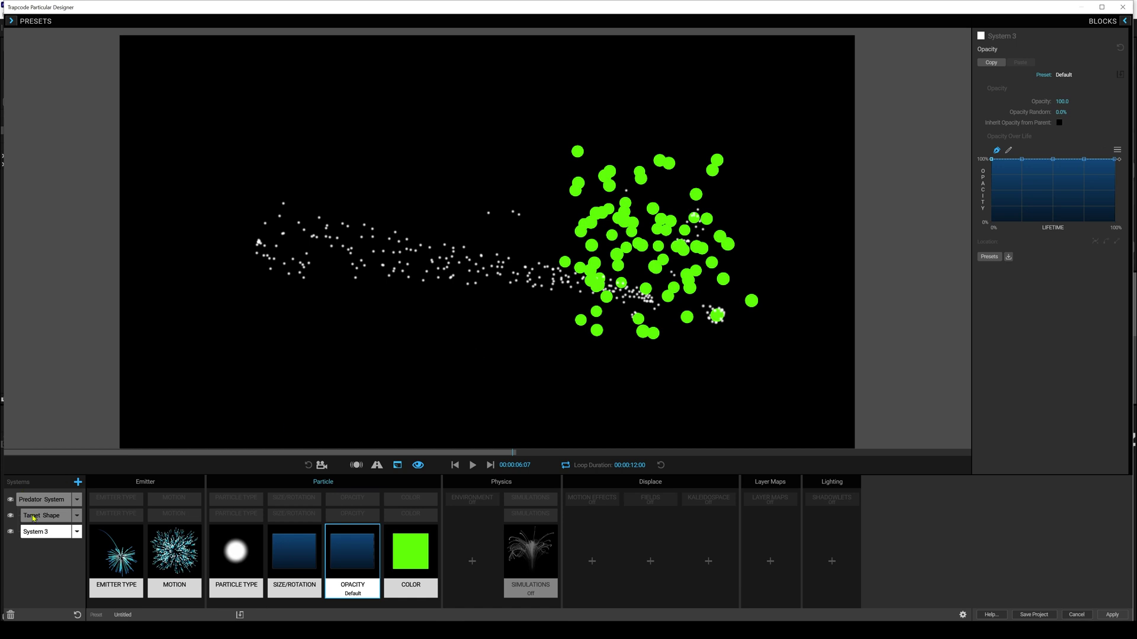
click(37, 516)
click(36, 501)
click(39, 577)
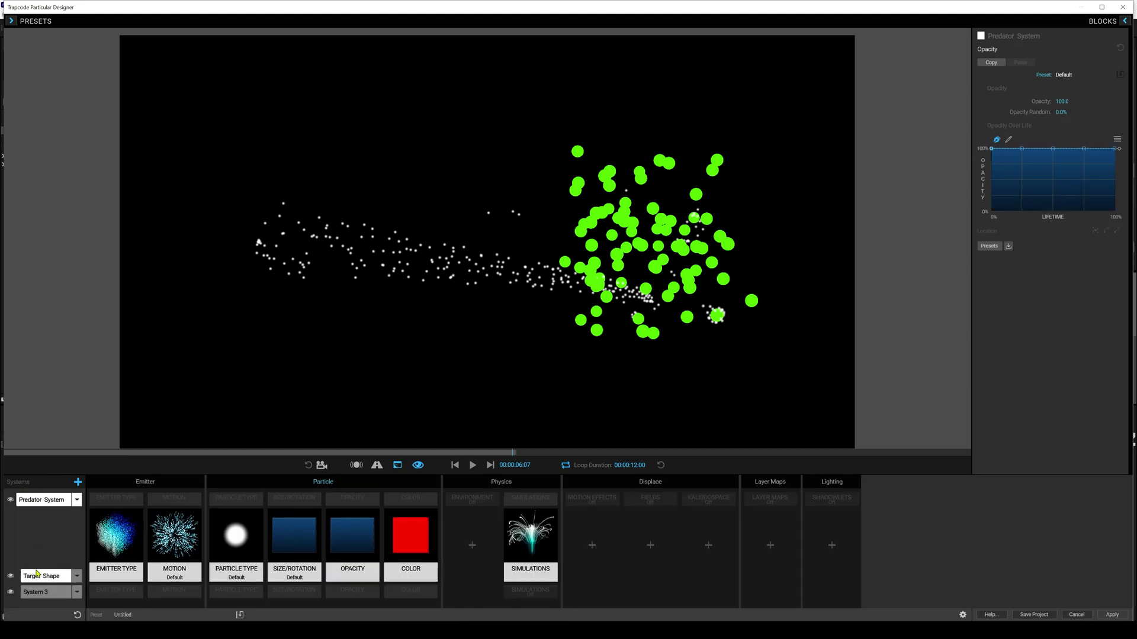
click(37, 592)
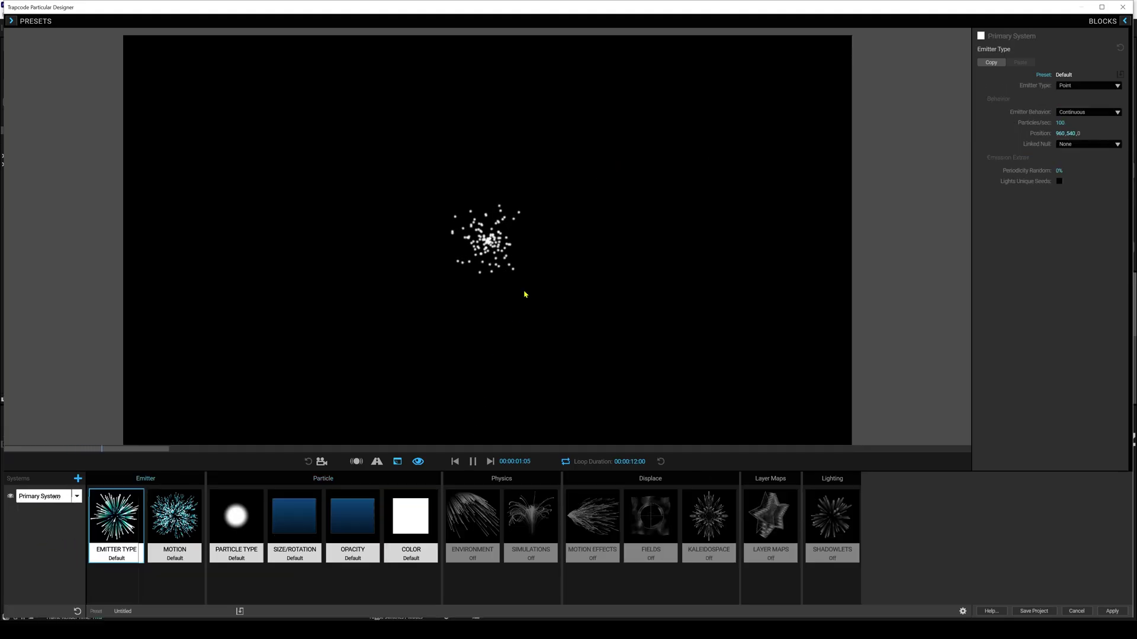
Stop playback and rename the Primary System as Predator Emitter.
click(472, 461)
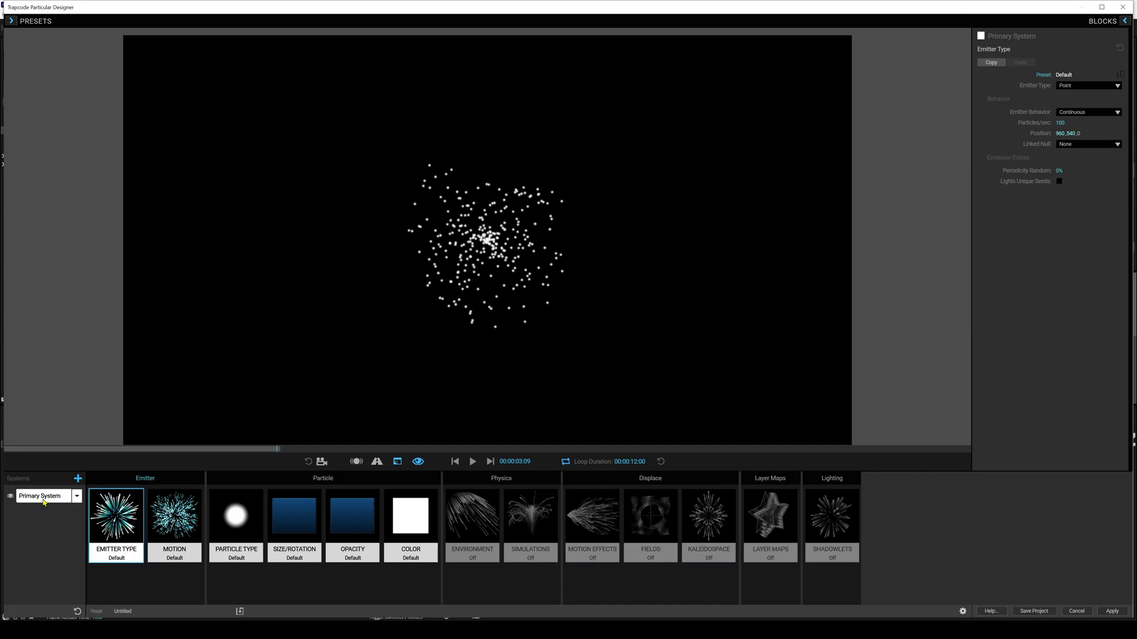
click(77, 498)
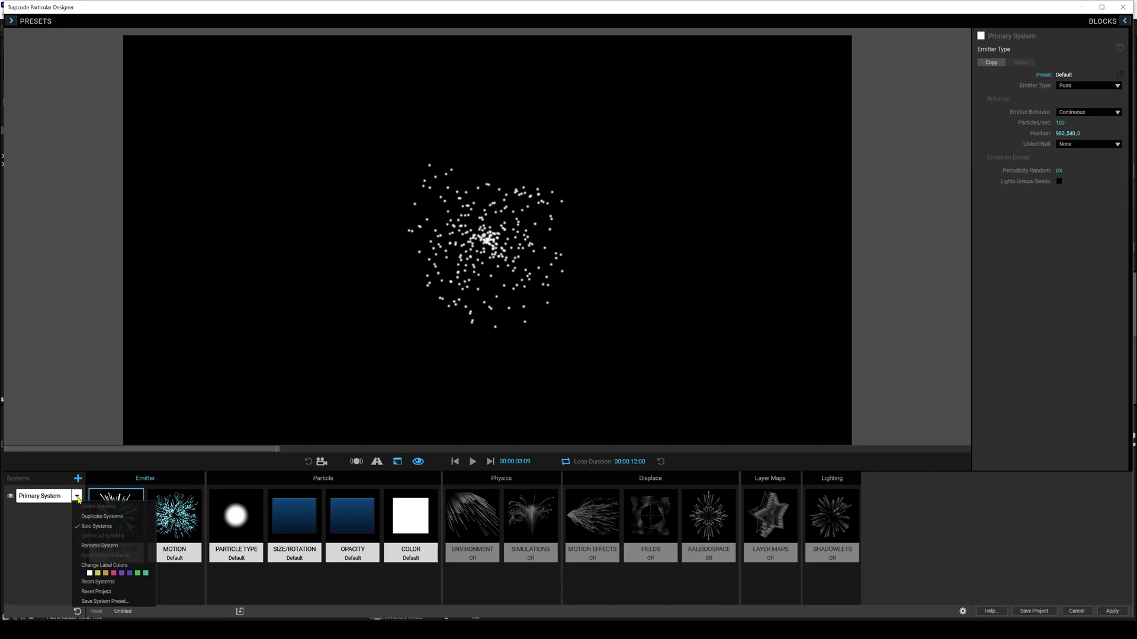
click(99, 546)
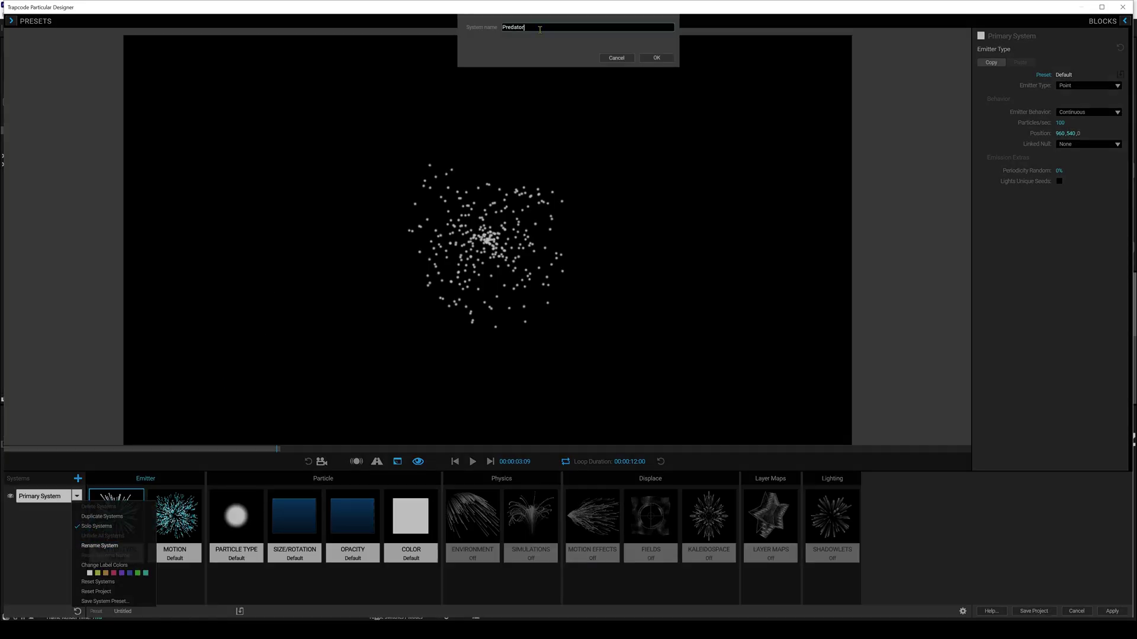
key(Return)
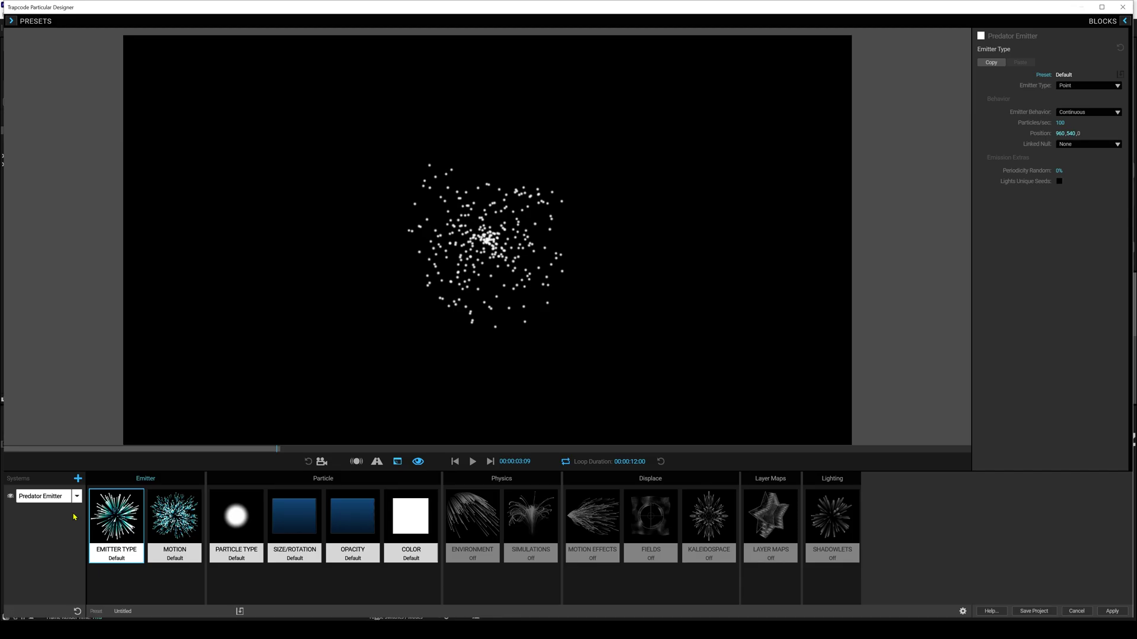
Load the custom preset Galaxy alongside the Predator Emitter and add one more default particle system.
click(11, 21)
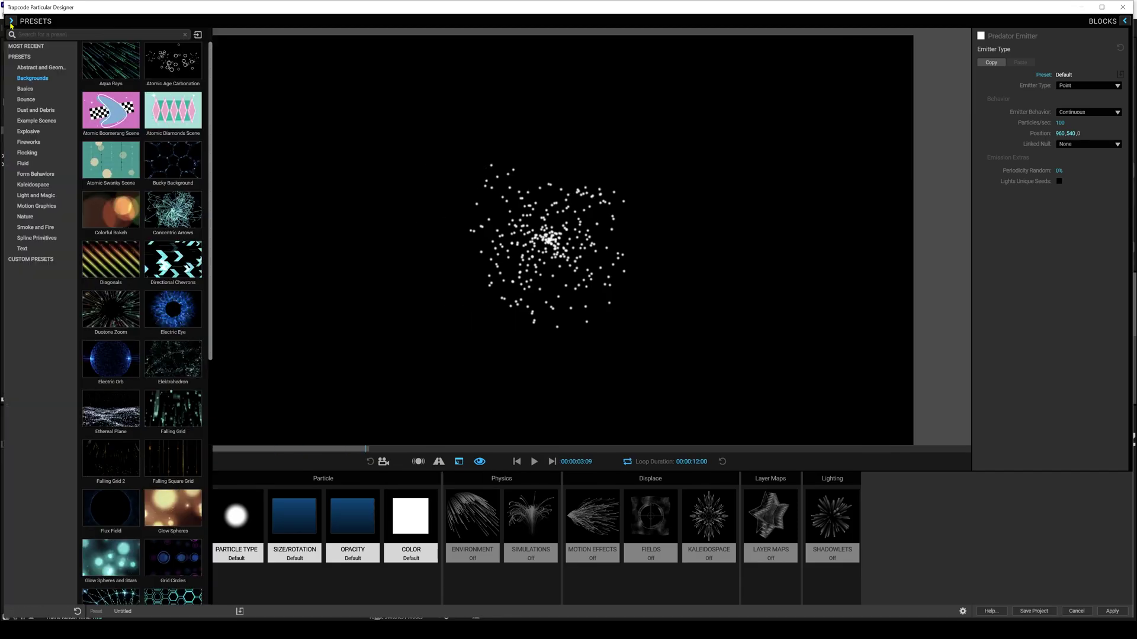
click(31, 259)
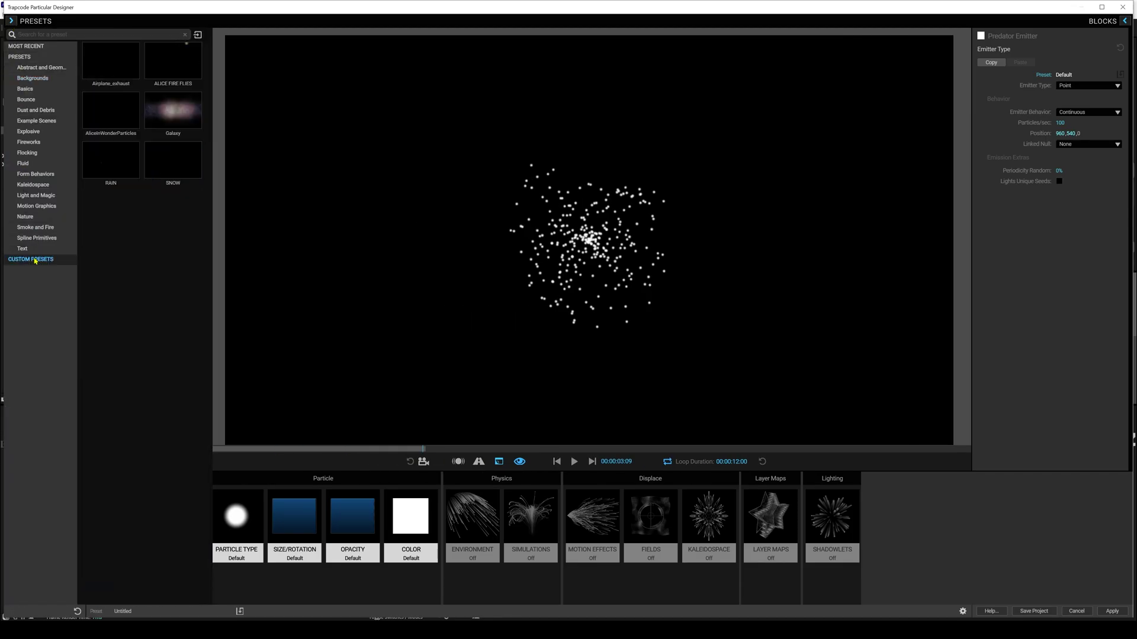
double_click(177, 128)
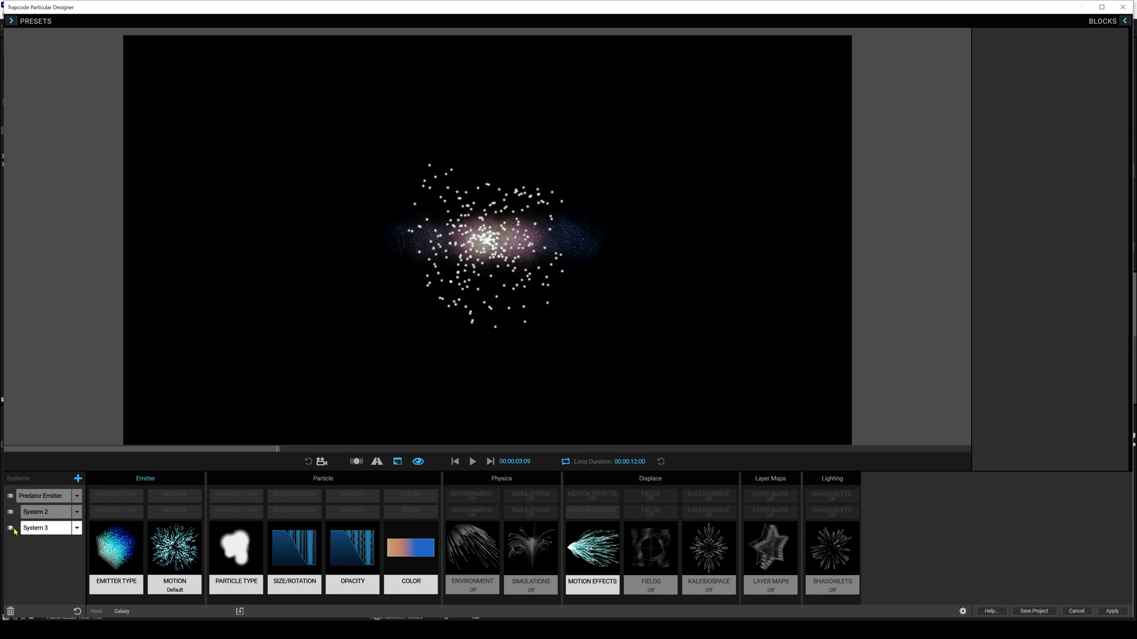
click(79, 479)
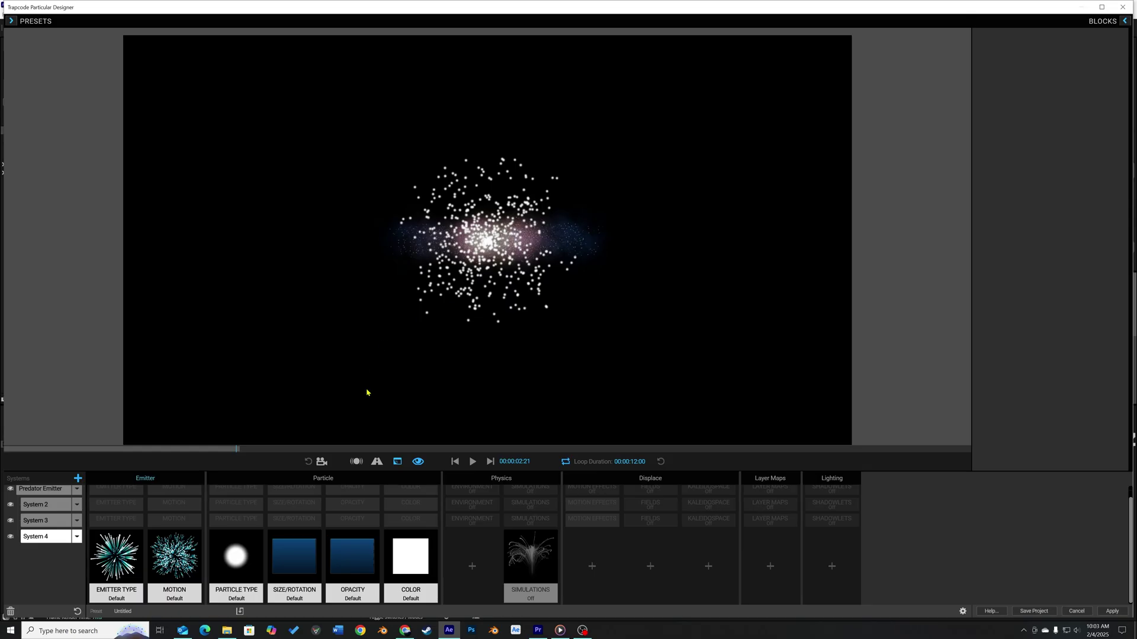
Solo System 2 and rename it Target Star Layer.
click(10, 504)
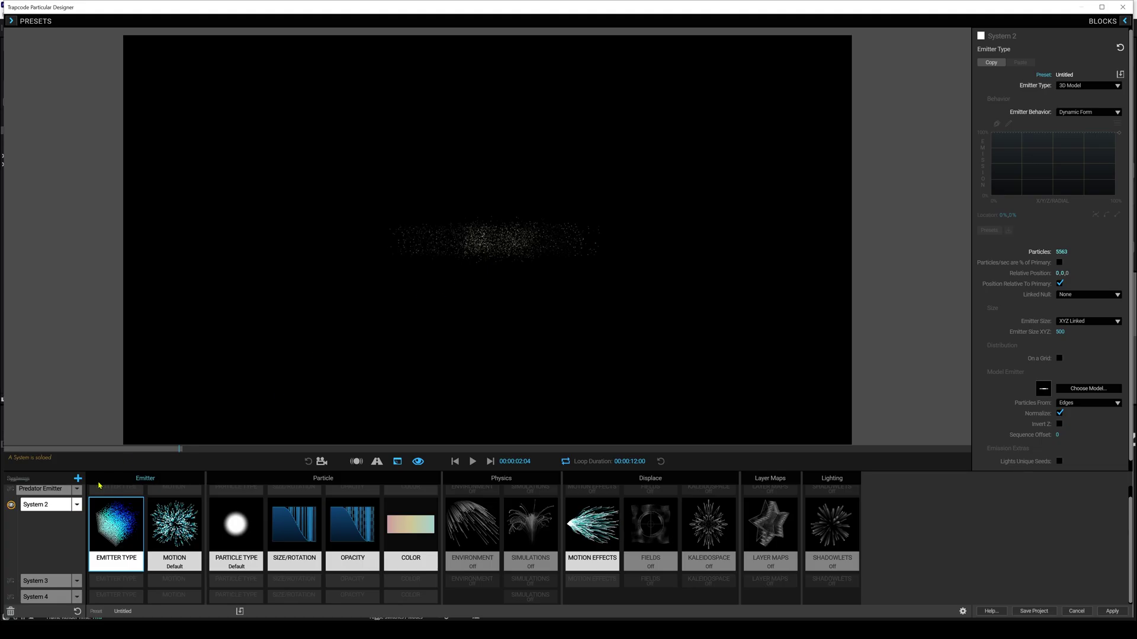
click(77, 505)
click(100, 555)
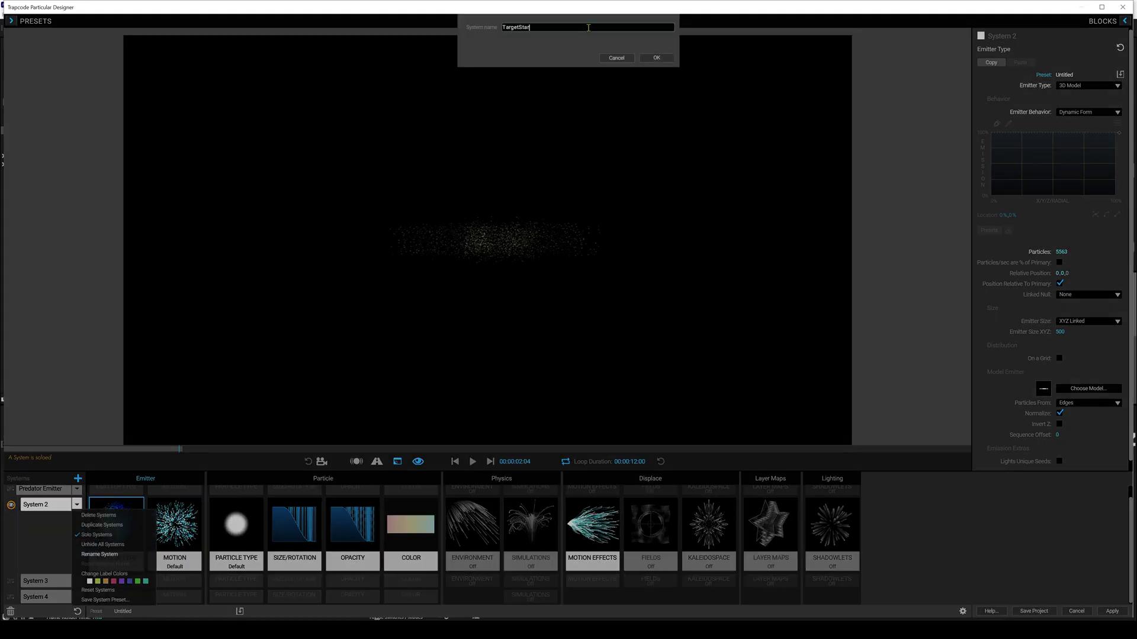
text(Target Star Layer)
key(Return)
Rename System 3 as CloudletsNebulaLayer and check its particle type and opacity settings.
click(62, 580)
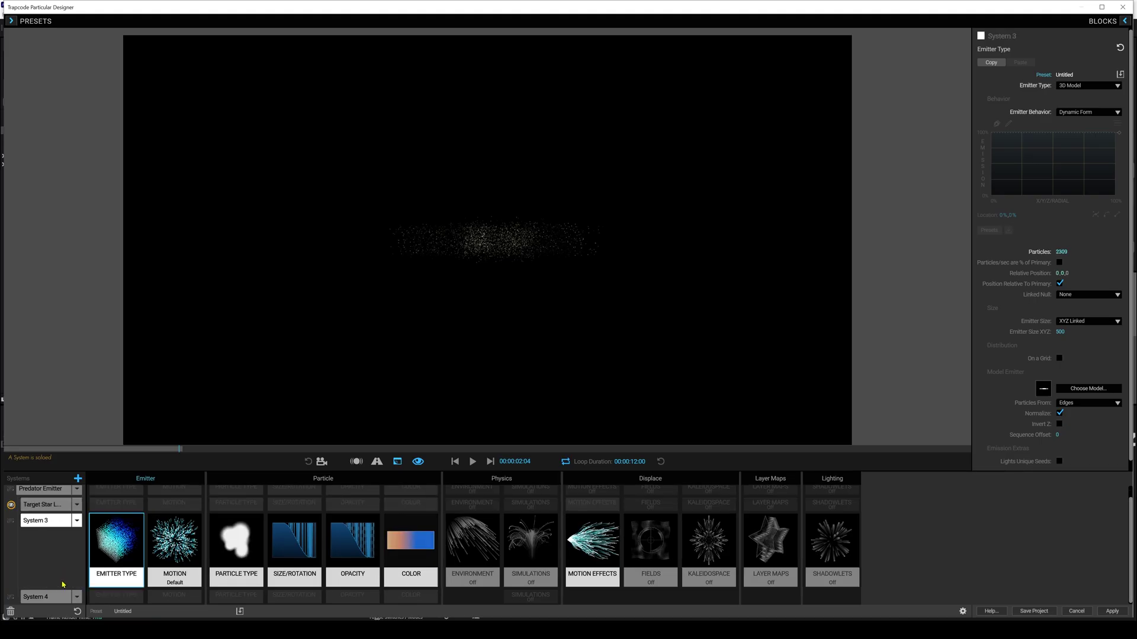
click(77, 521)
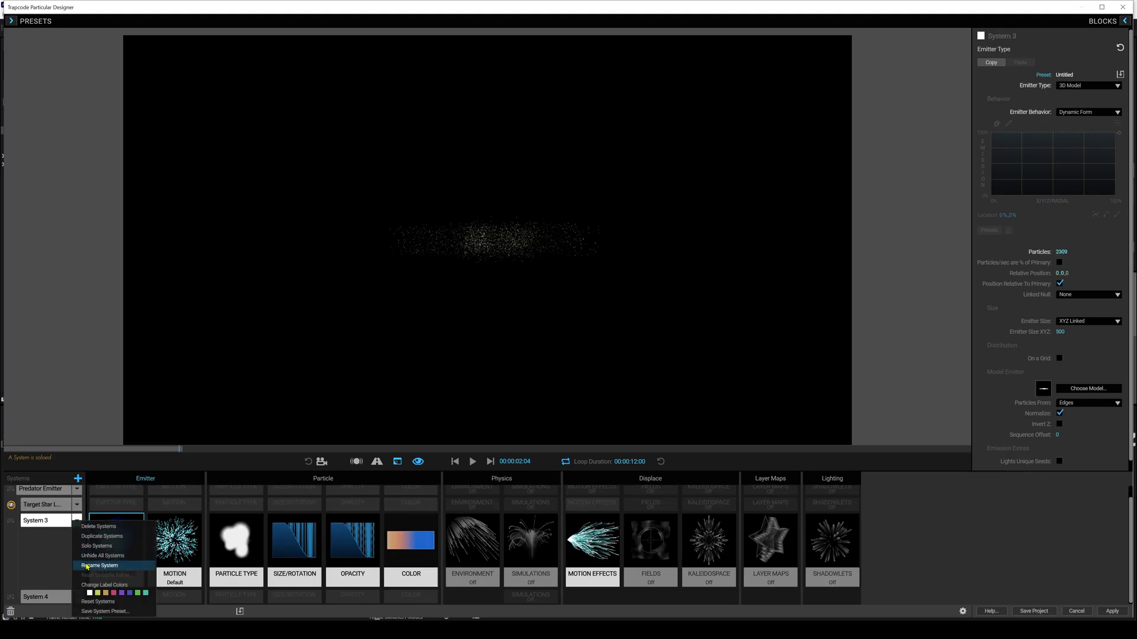
click(87, 566)
text(CloudletsNeb...)
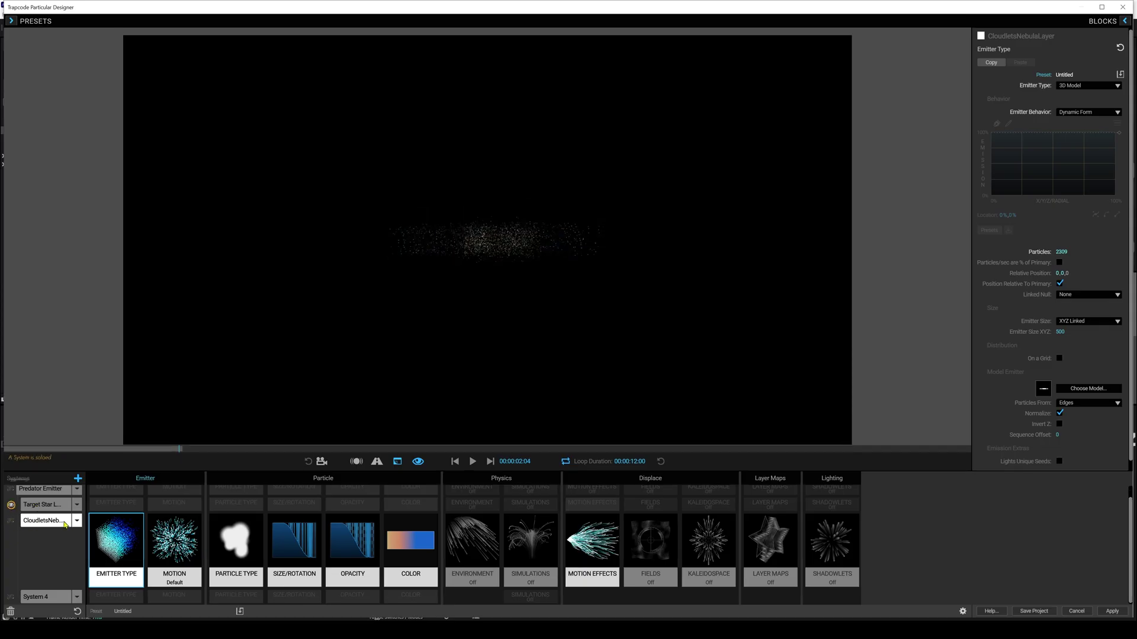
click(232, 553)
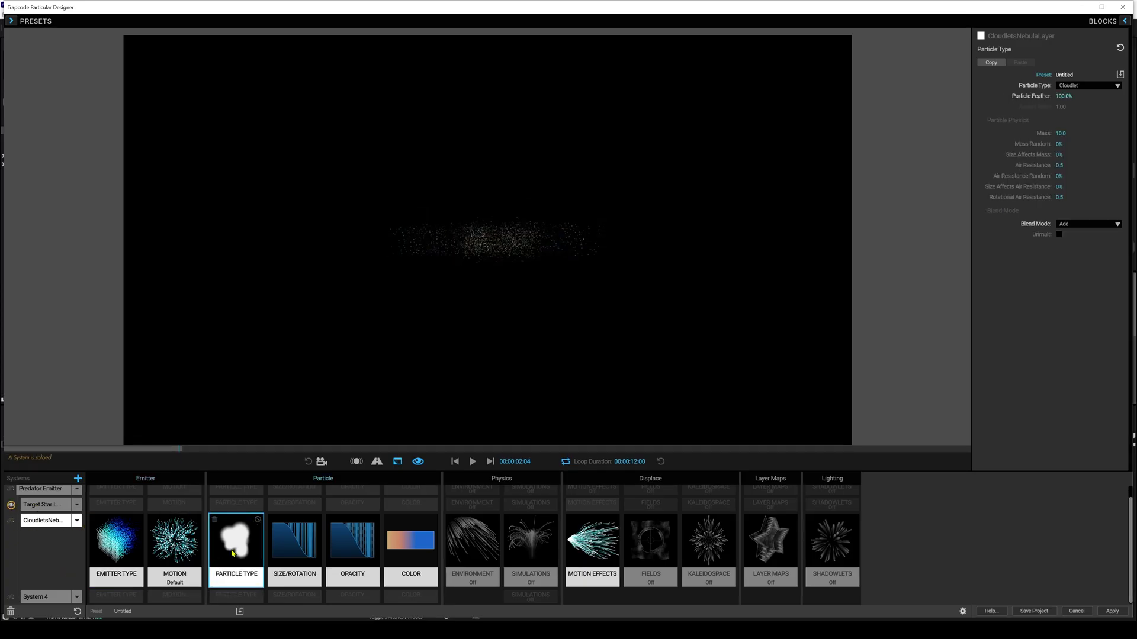
click(353, 544)
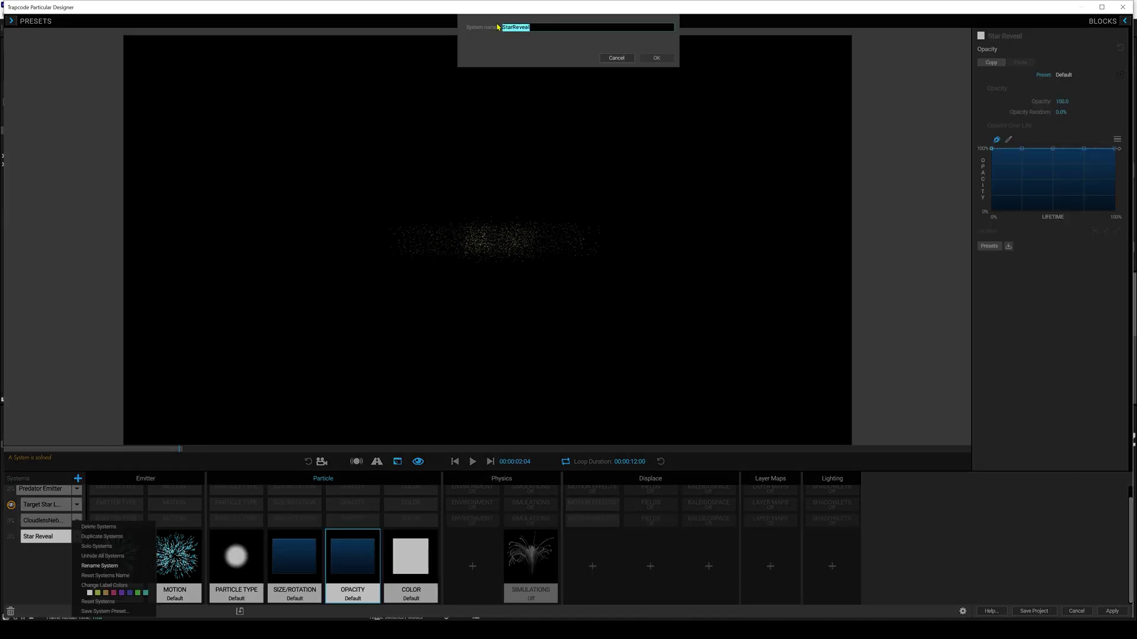
Rename the fourth system as Star Reveal Layer and stop the preview playback.
text(StarRevealLayer)
key(Return)
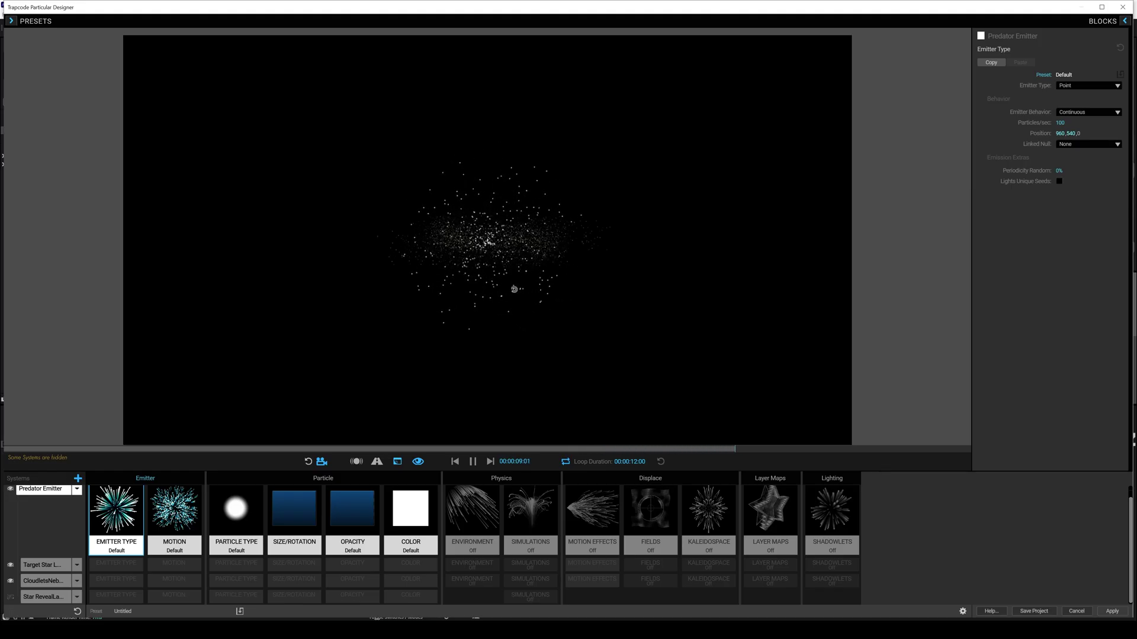
click(471, 461)
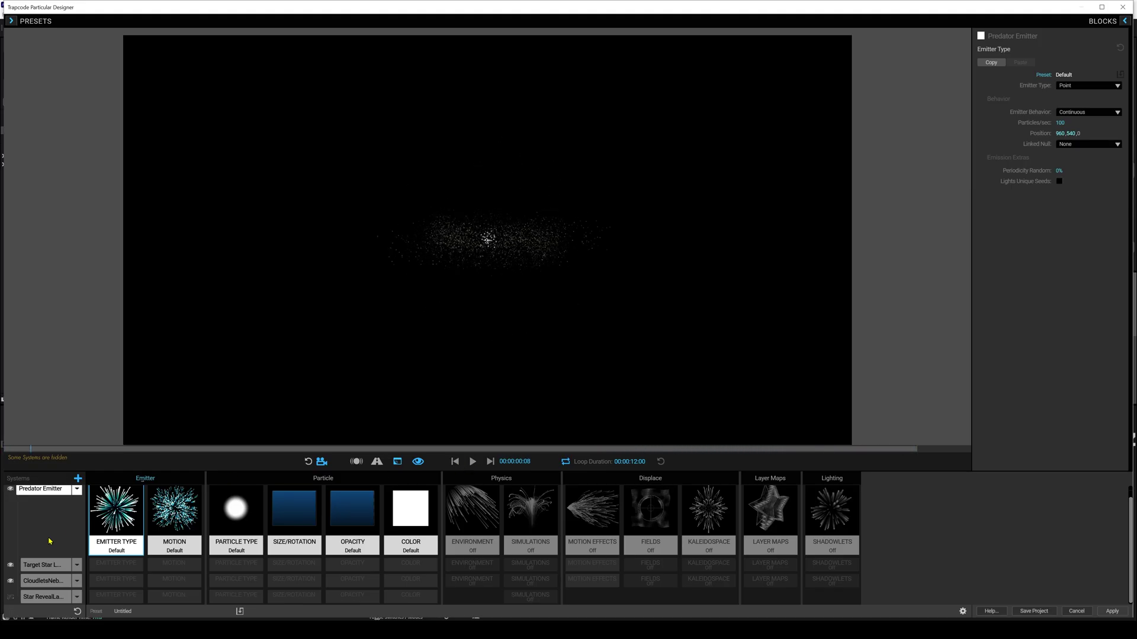
Move the Target Star Layer above the predator emitter by setting its relative Y position to -240.
click(36, 567)
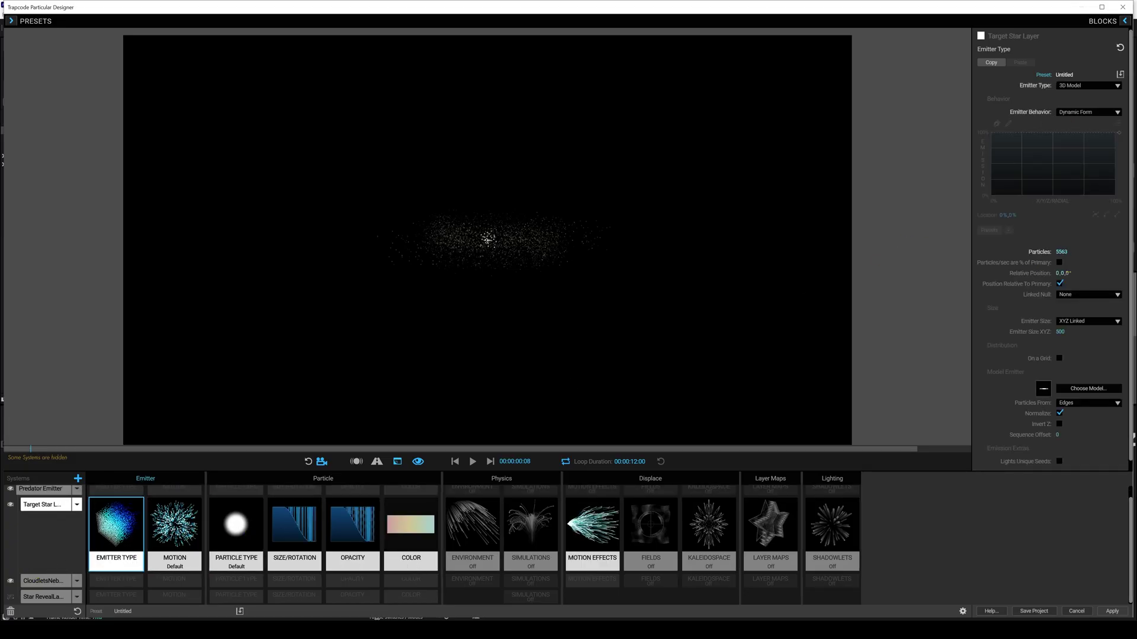
drag(488, 238, 487, 150)
click(1064, 273)
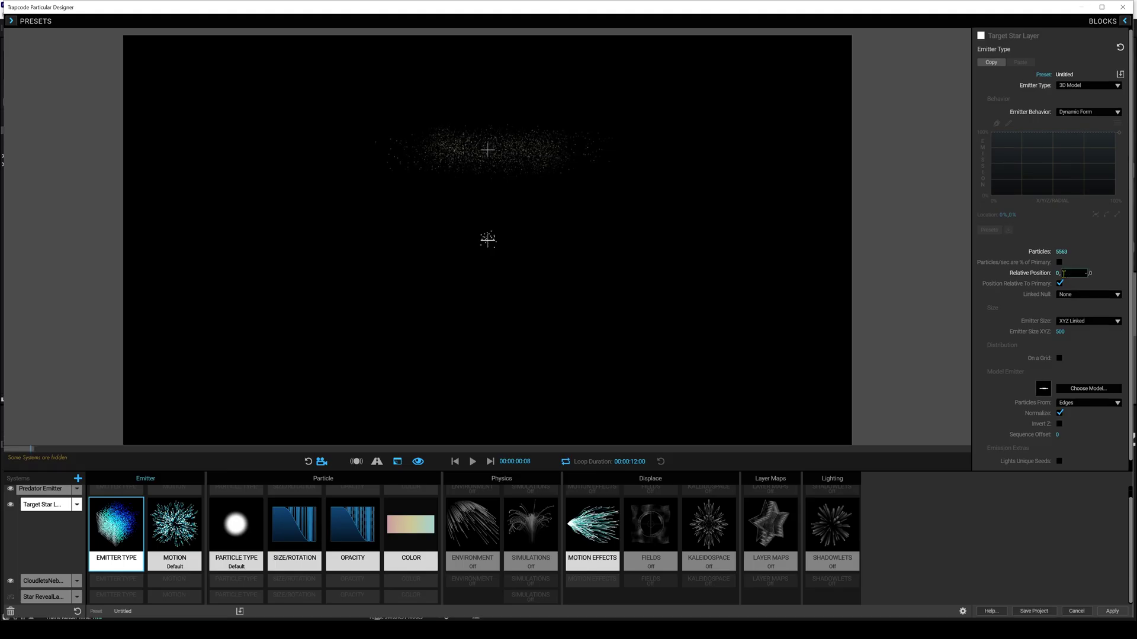
text(-240)
key(Return)
Set the relative Y position of the CloudletsNebulaLayer to -240 and preview the animation.
click(43, 582)
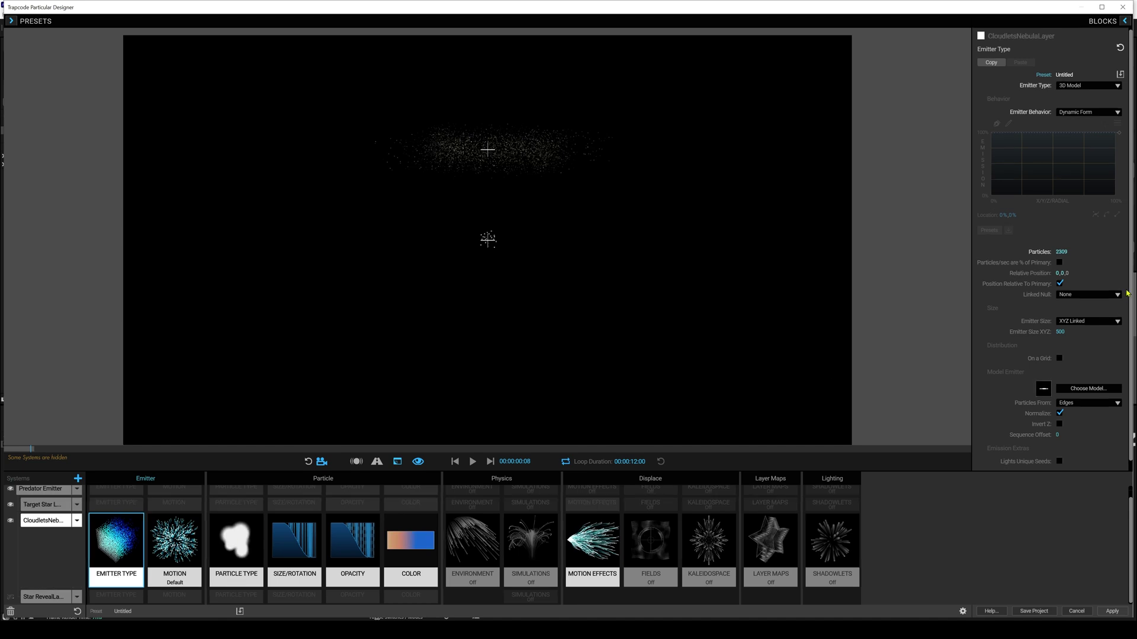
click(1062, 273)
key(Return)
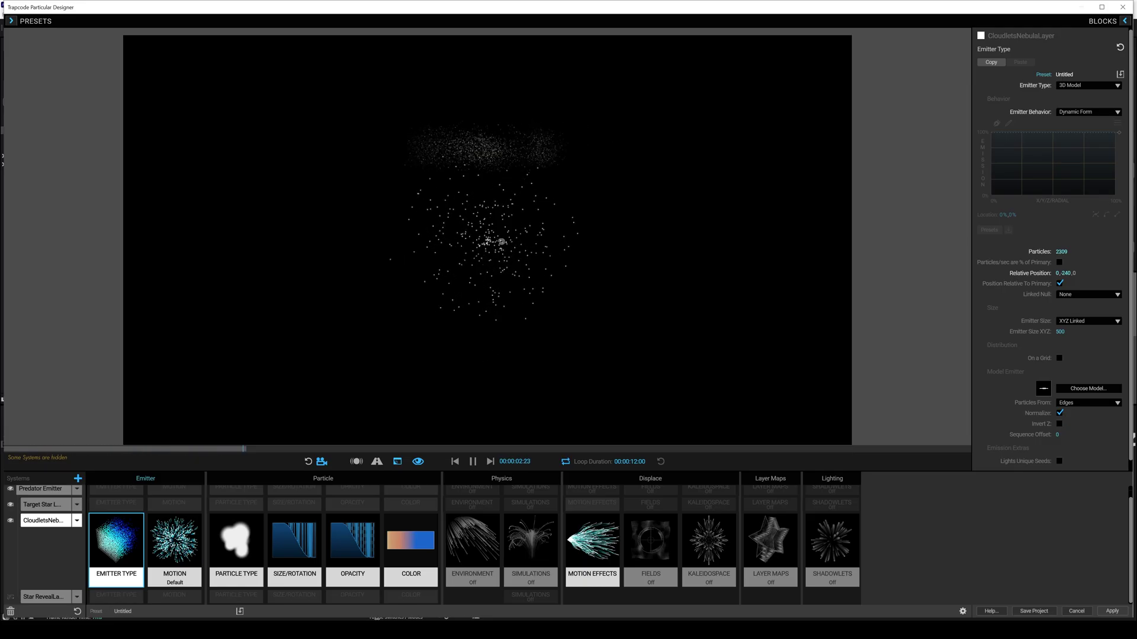
key(space)
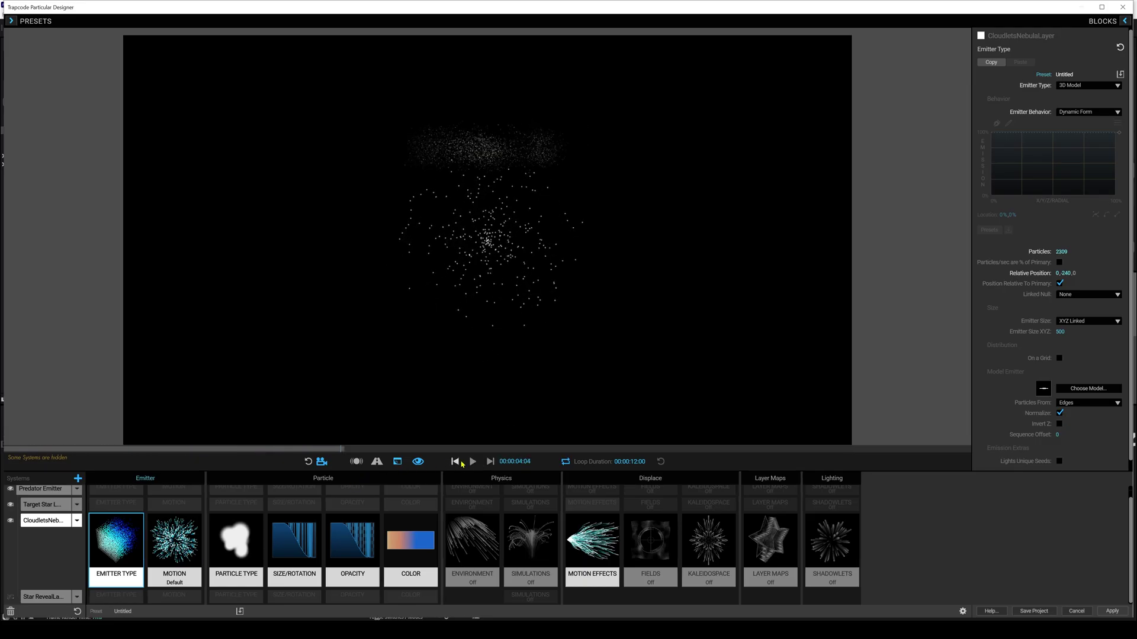
Enable flocking in the Predator Emitter's simulation settings.
click(40, 489)
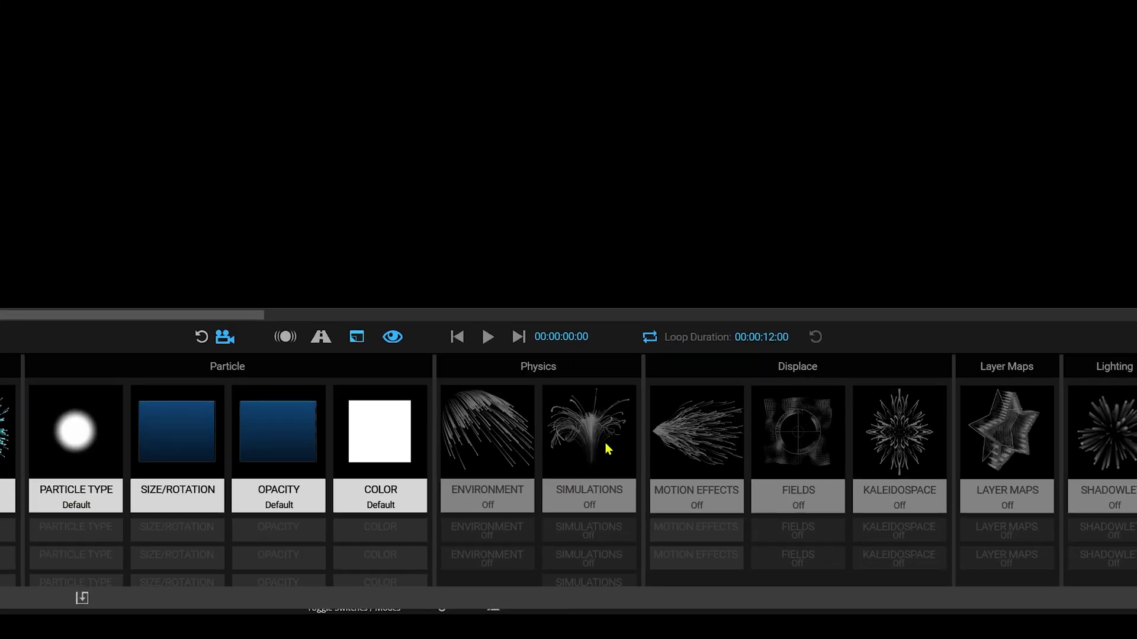
click(546, 528)
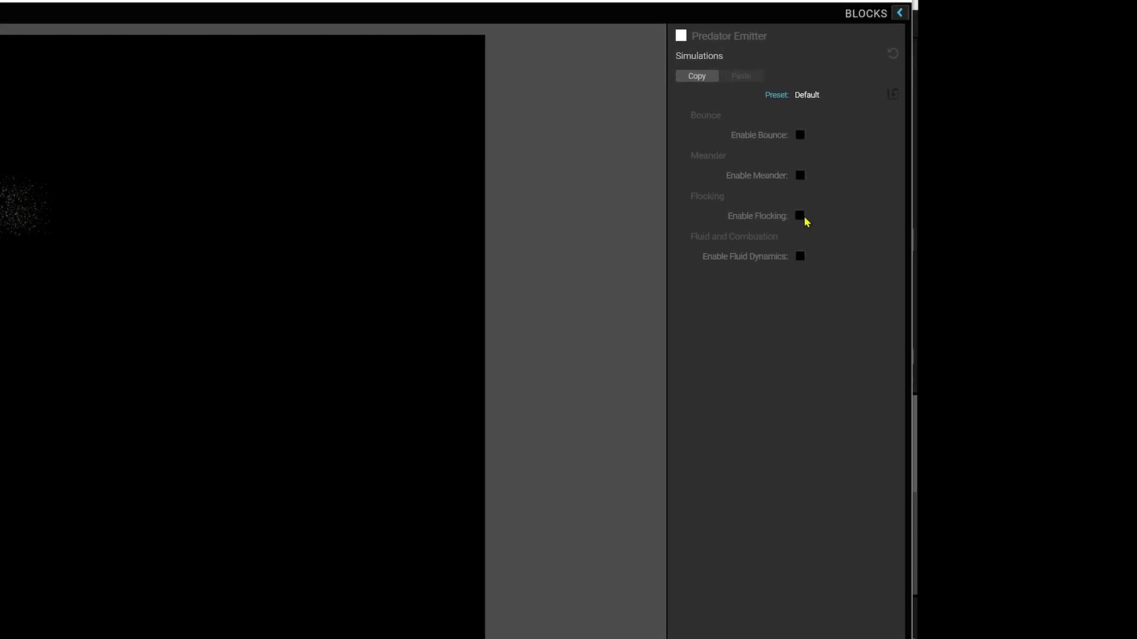
click(1060, 154)
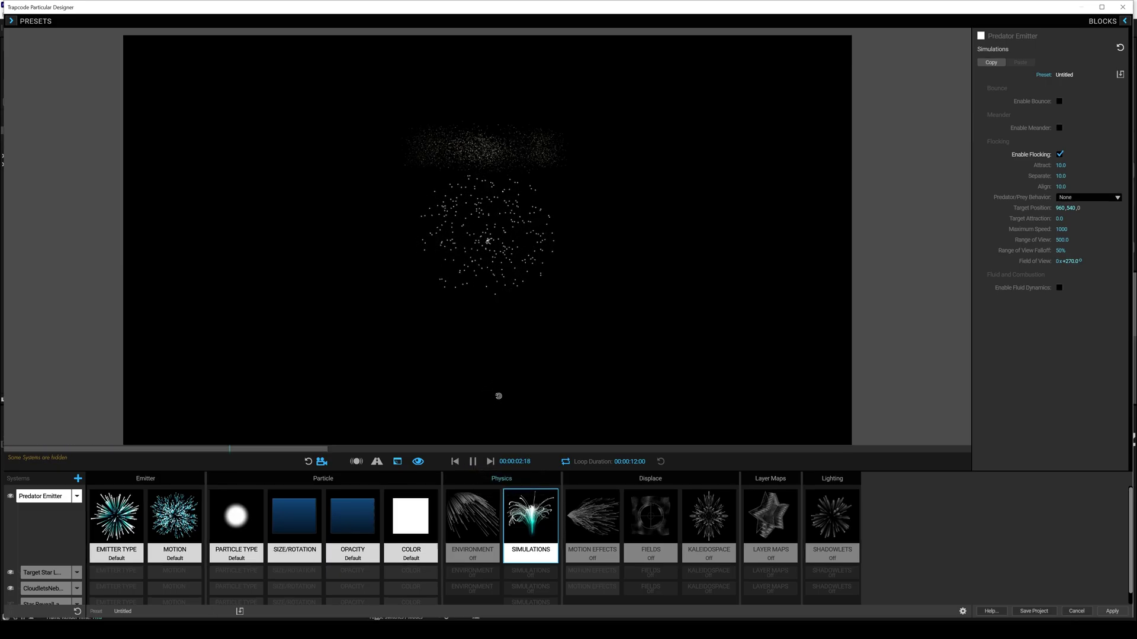
Enable flocking on the Target Star Layer and set its Predator/Prey Behavior to Prey.
click(47, 573)
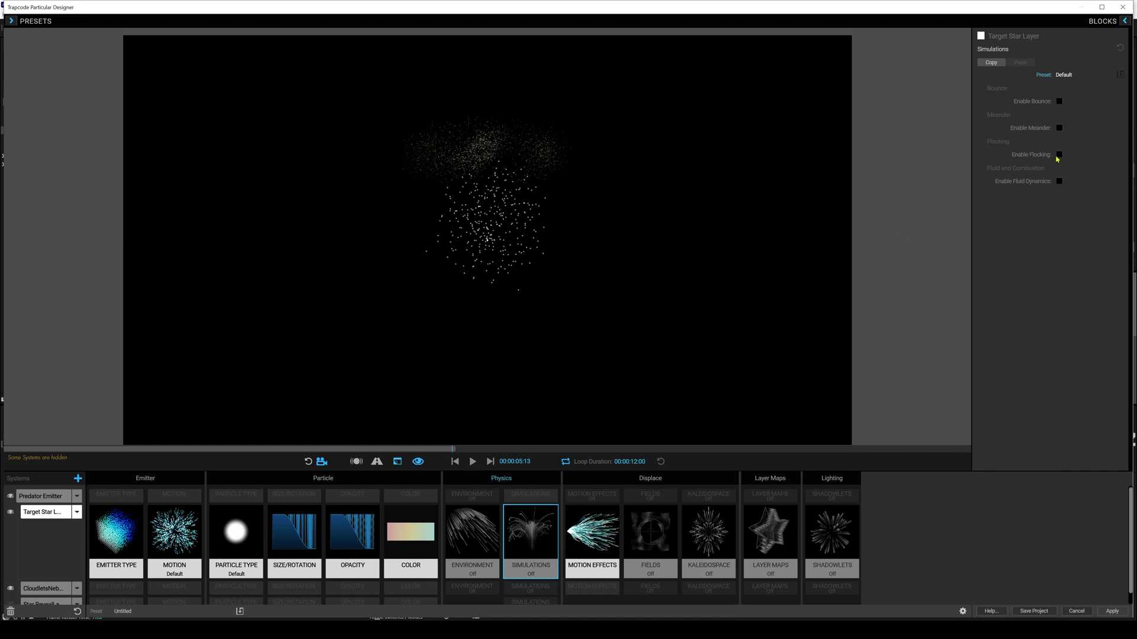
click(1058, 155)
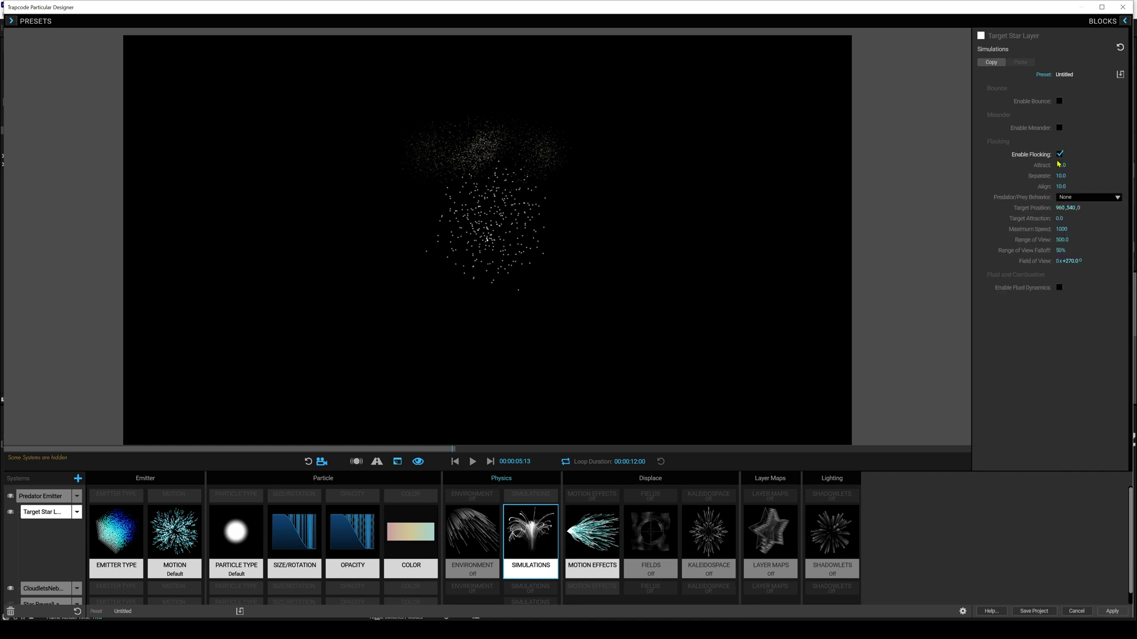
click(1071, 199)
click(1076, 225)
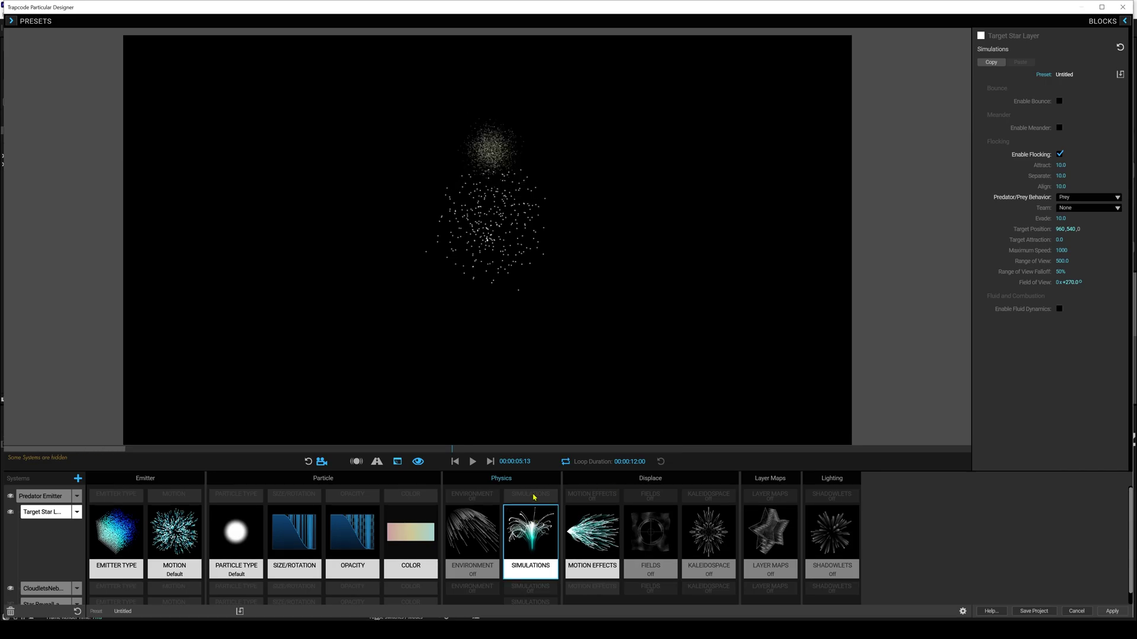
Set the Predator Emitter's Predator/Prey Behavior to Predator.
click(464, 498)
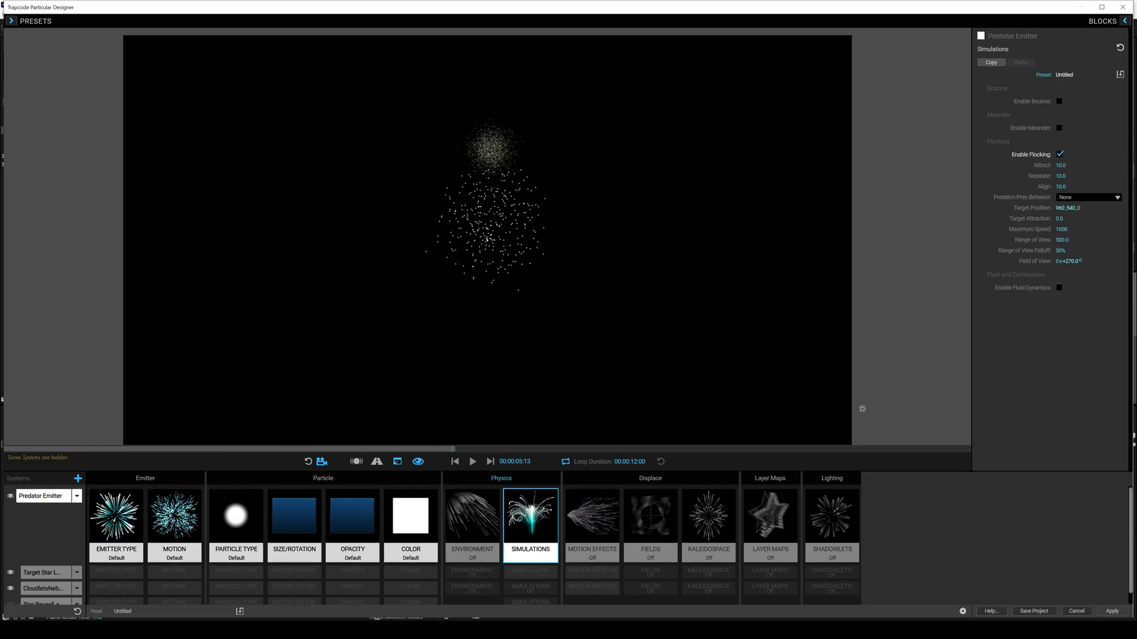
click(1079, 200)
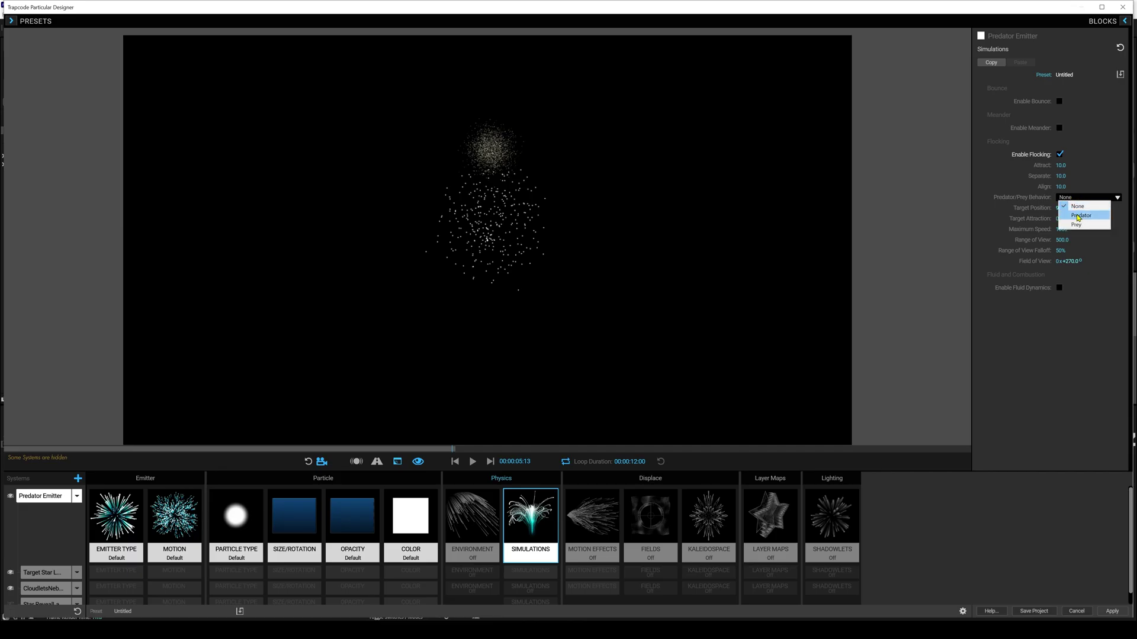
click(1077, 215)
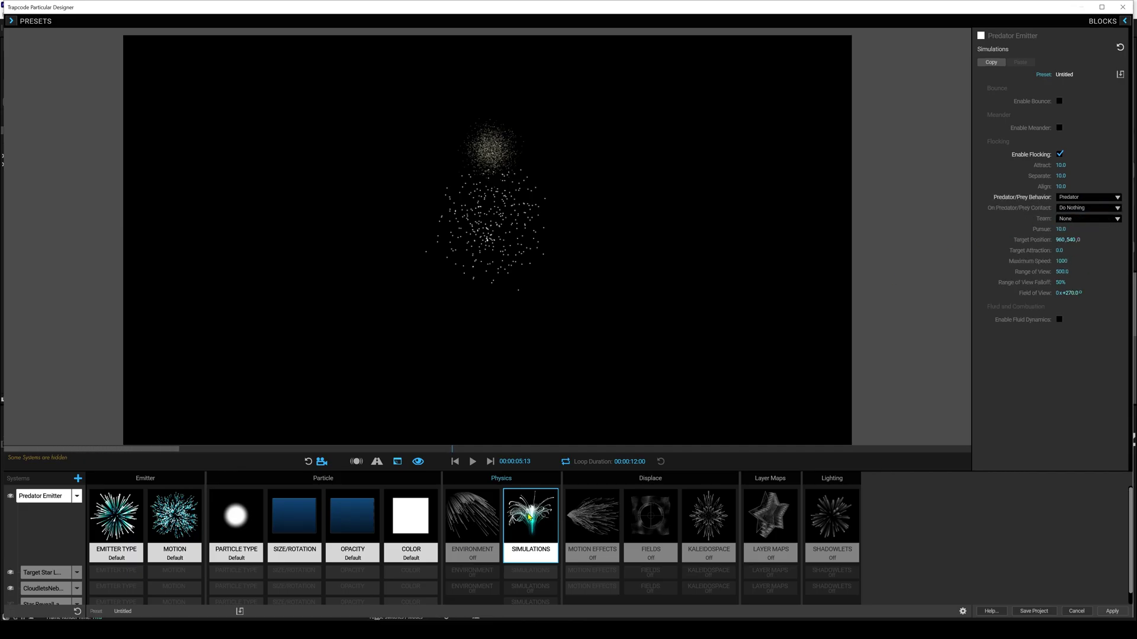
Set the Target Star Layer's flocking Evade value to 0.
click(538, 570)
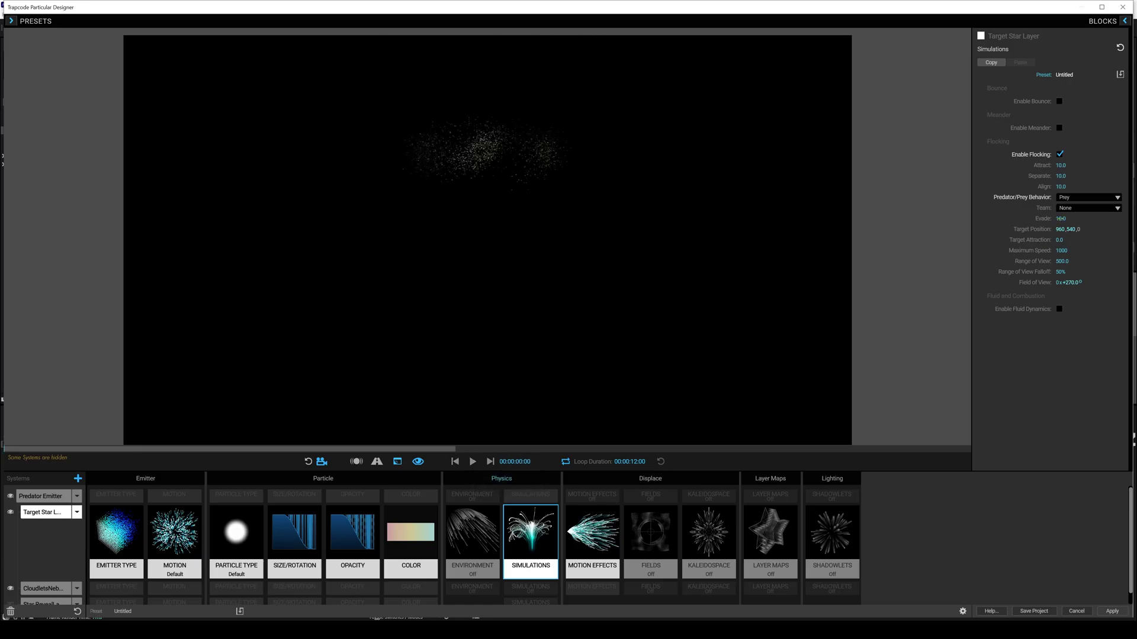
click(1060, 218)
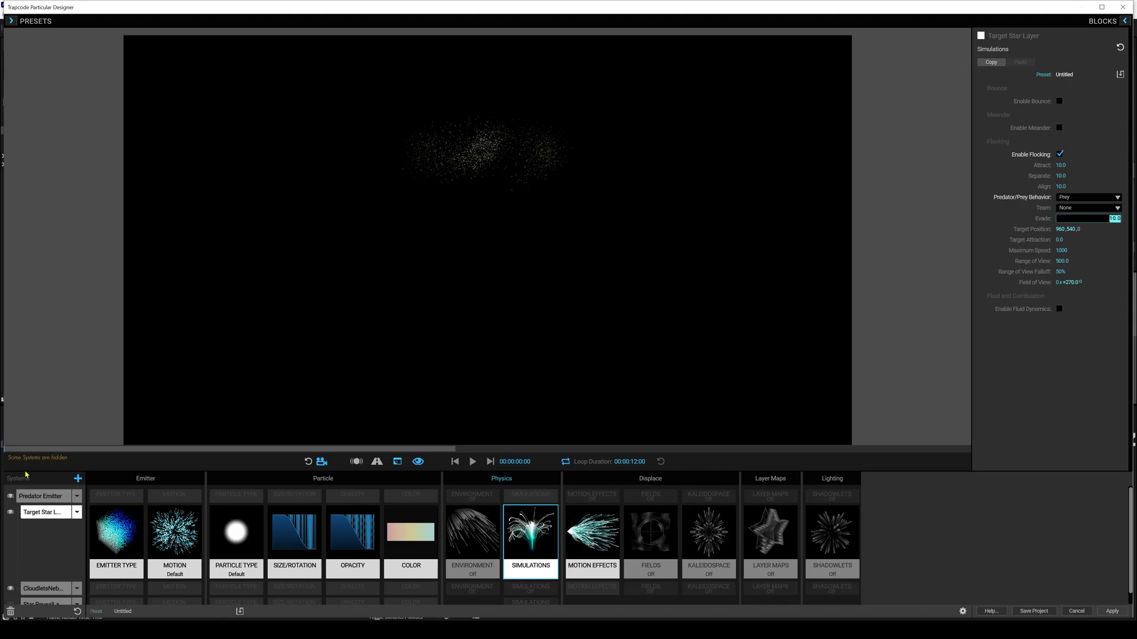
key(Return)
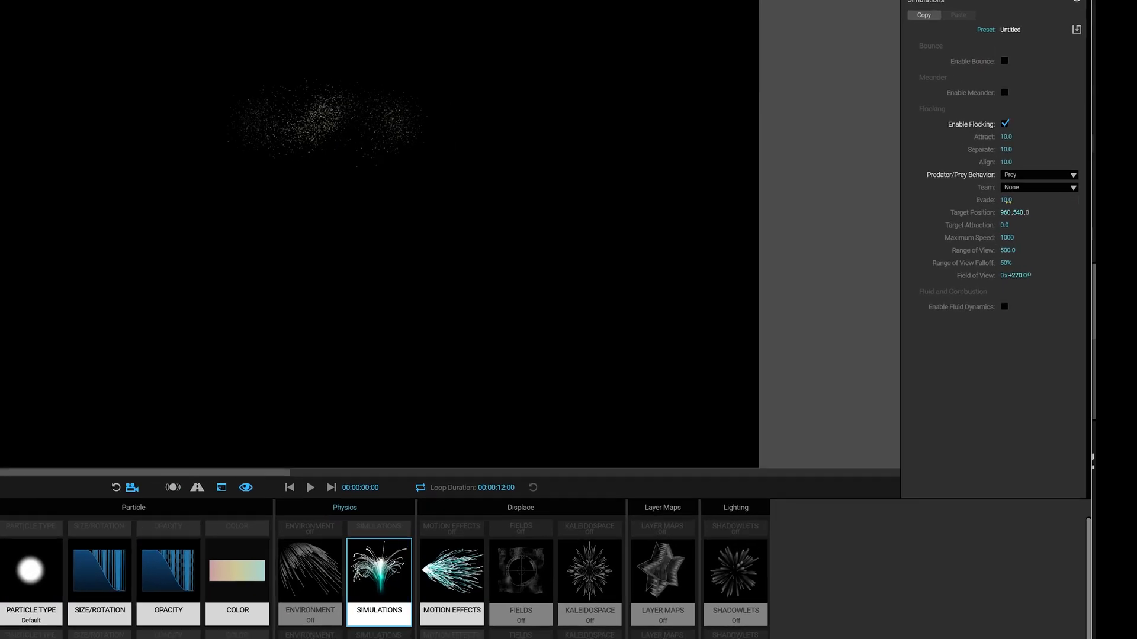
click(1062, 219)
text(0)
key(Return)
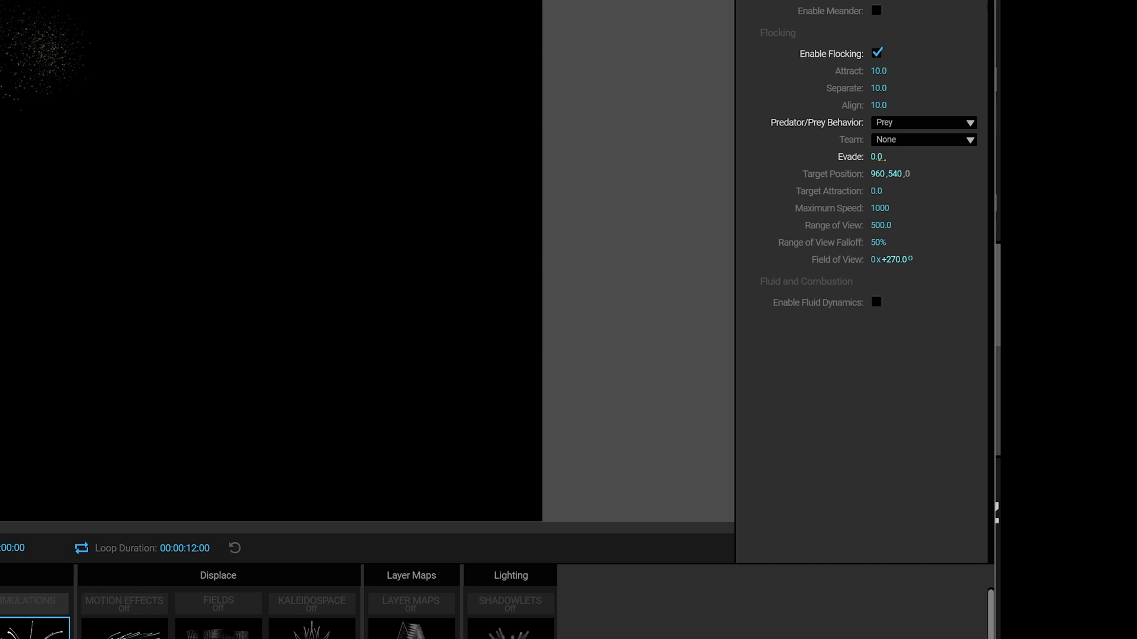
Set the Target Star Layer's flocking Attract, Separate and Align values to 0.
click(886, 66)
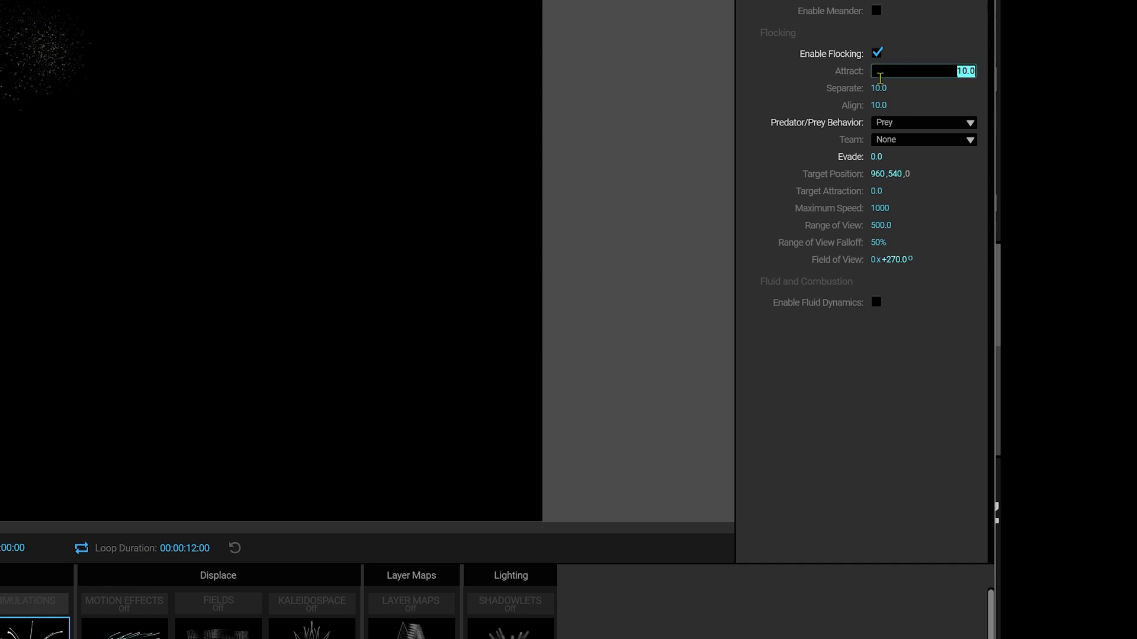
text(0)
click(885, 89)
text(0)
key(Return)
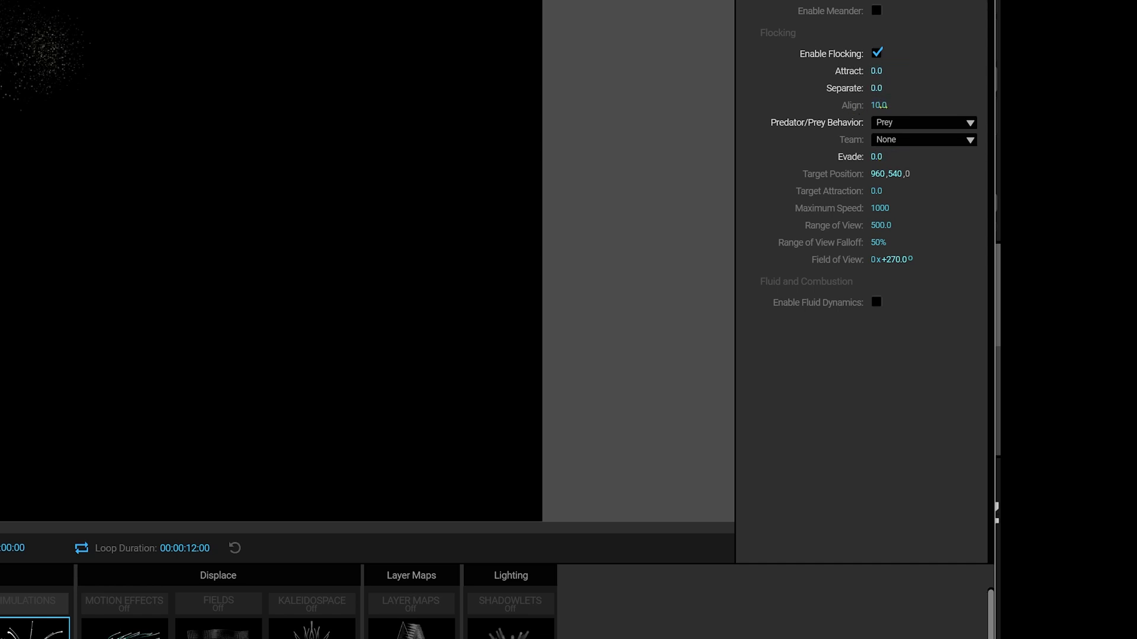
click(880, 105)
text(0)
key(Return)
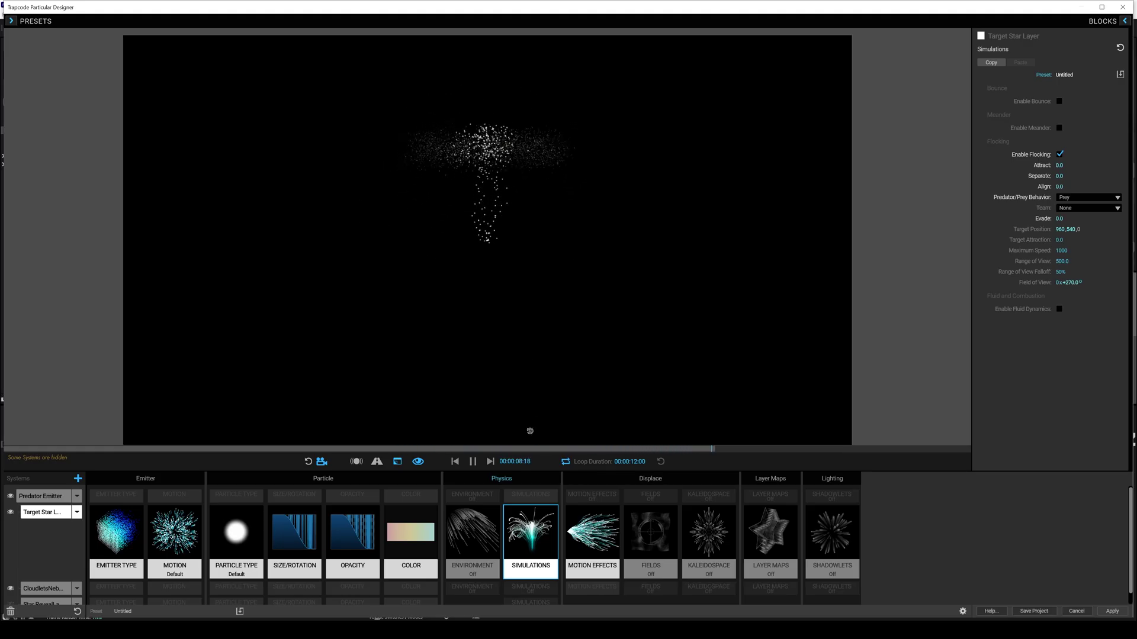
Set the Predator Emitter's On Predator/Prey Contact option to Kill Both and play the simulation.
click(38, 501)
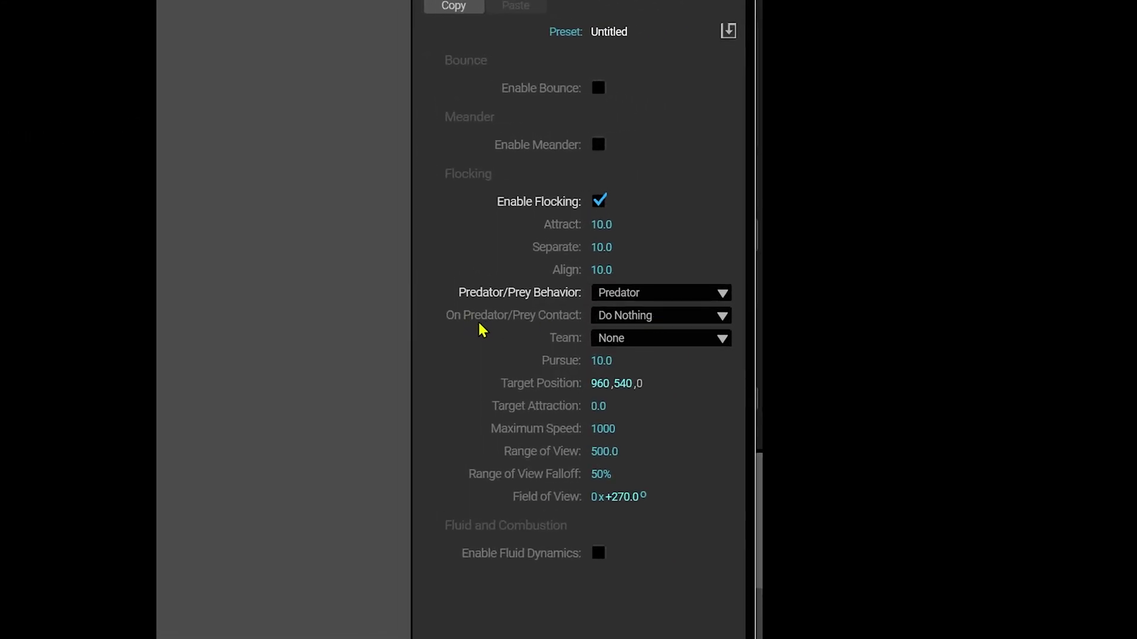
click(635, 320)
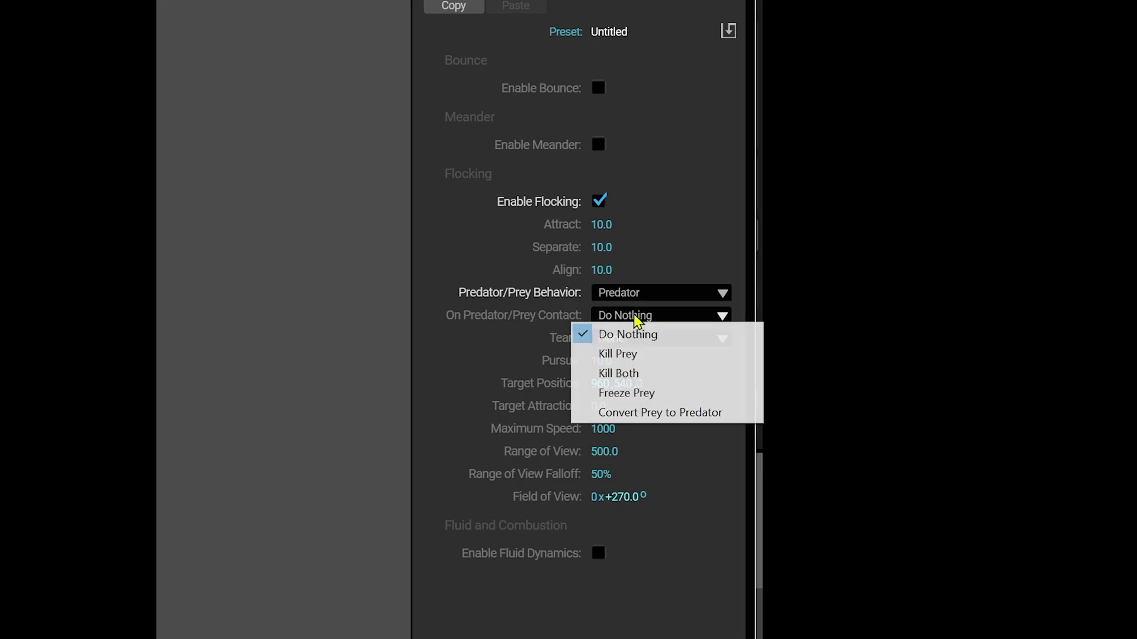
click(631, 377)
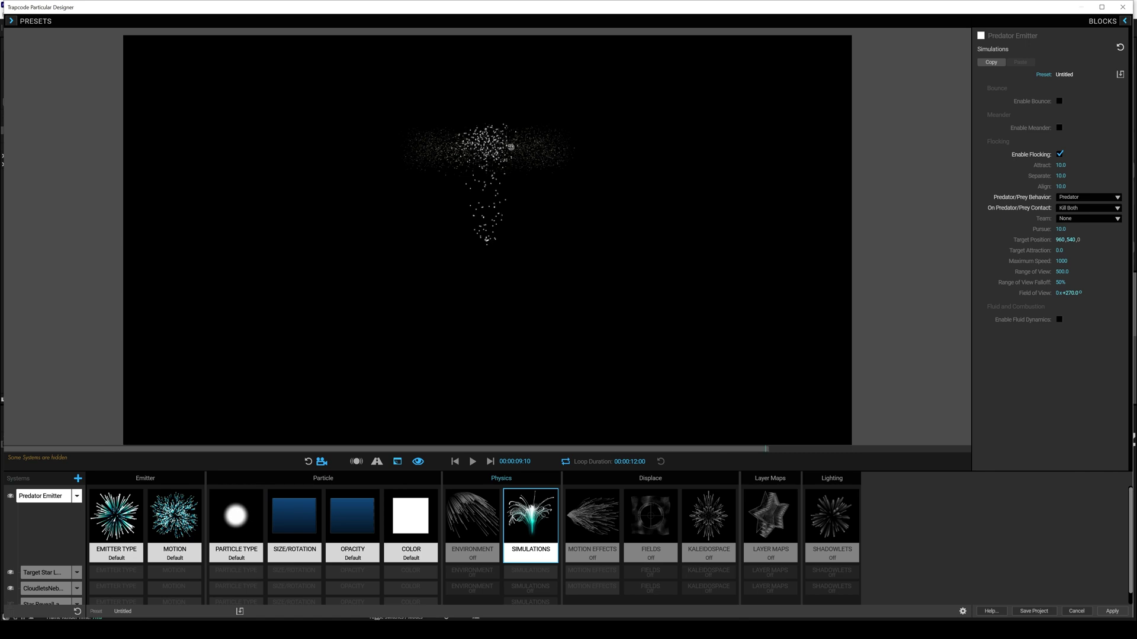
click(472, 461)
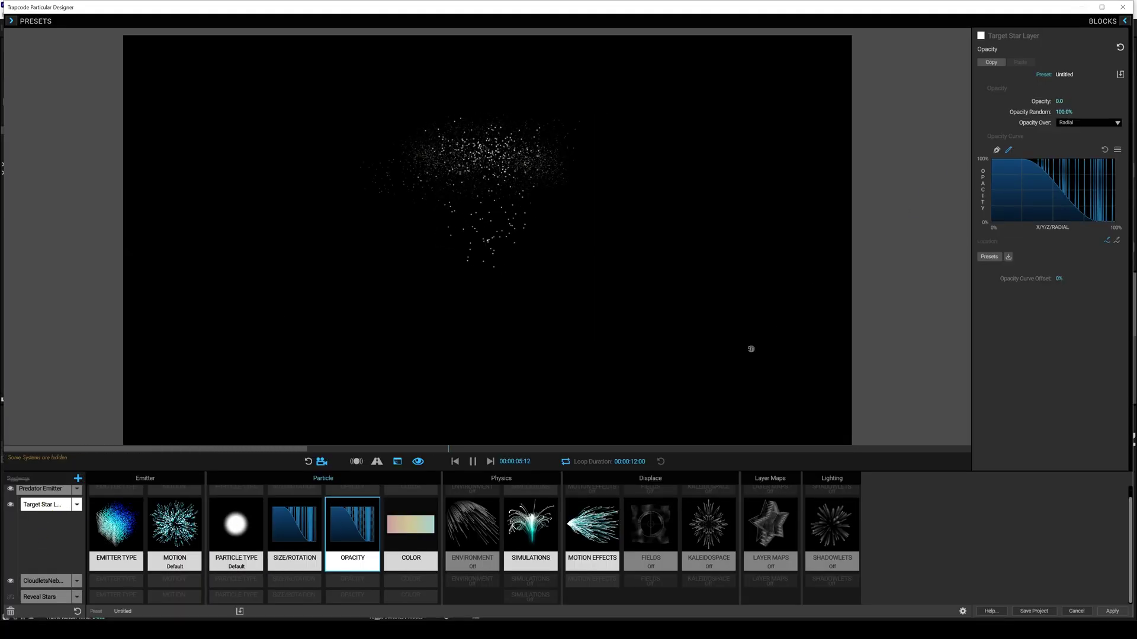
Replay the animation from the start, stop it and unhide the Reveal Stars system.
click(455, 461)
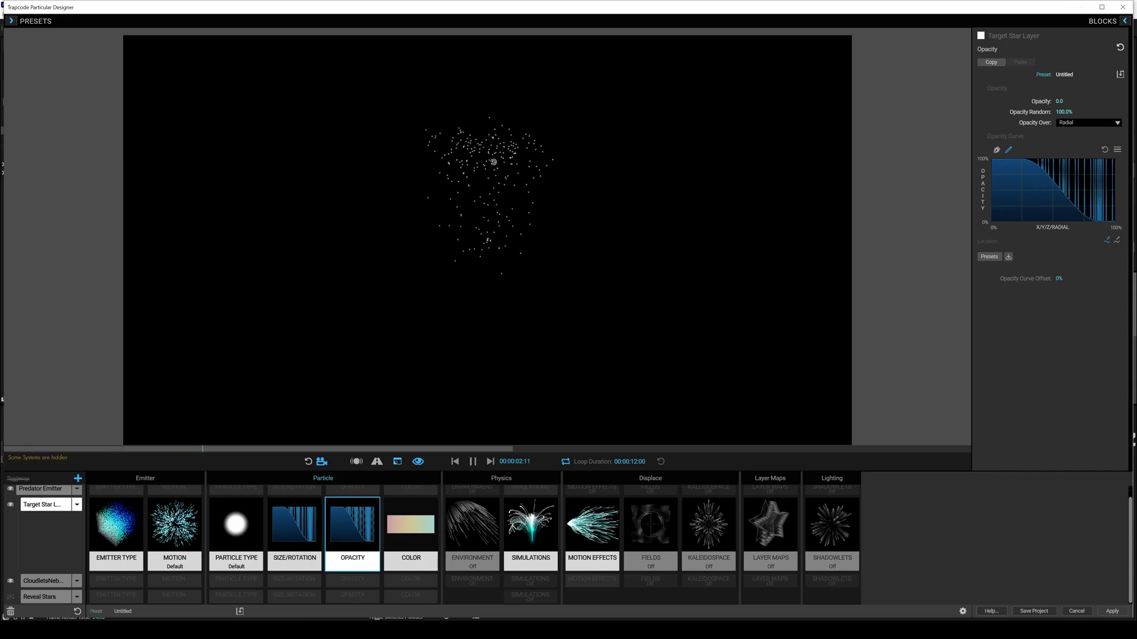
key(space)
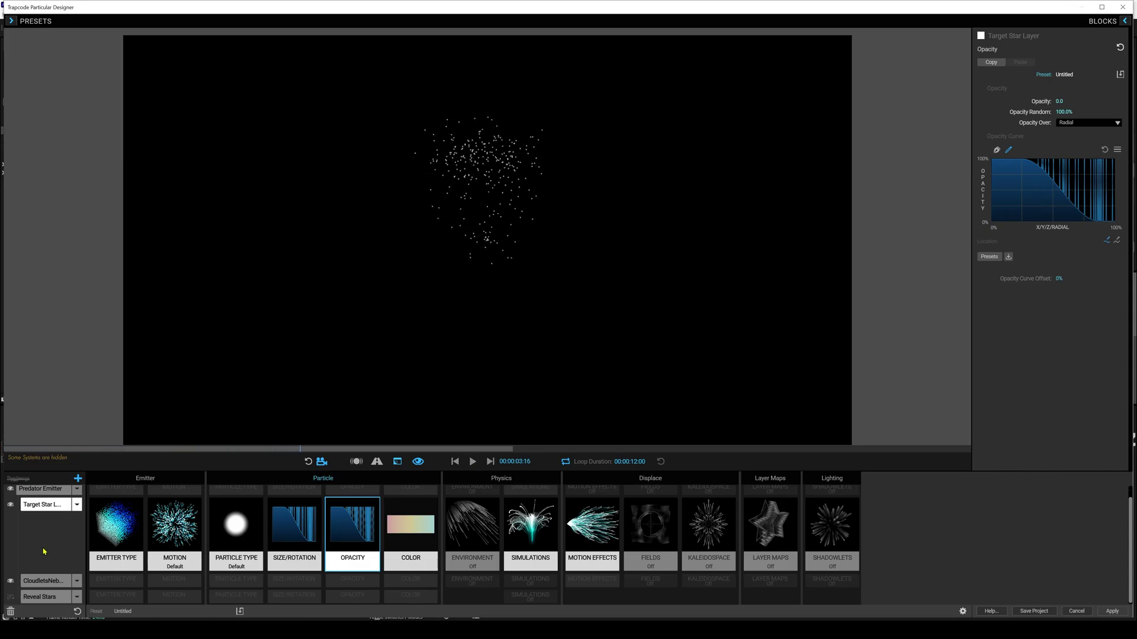
click(34, 598)
click(9, 537)
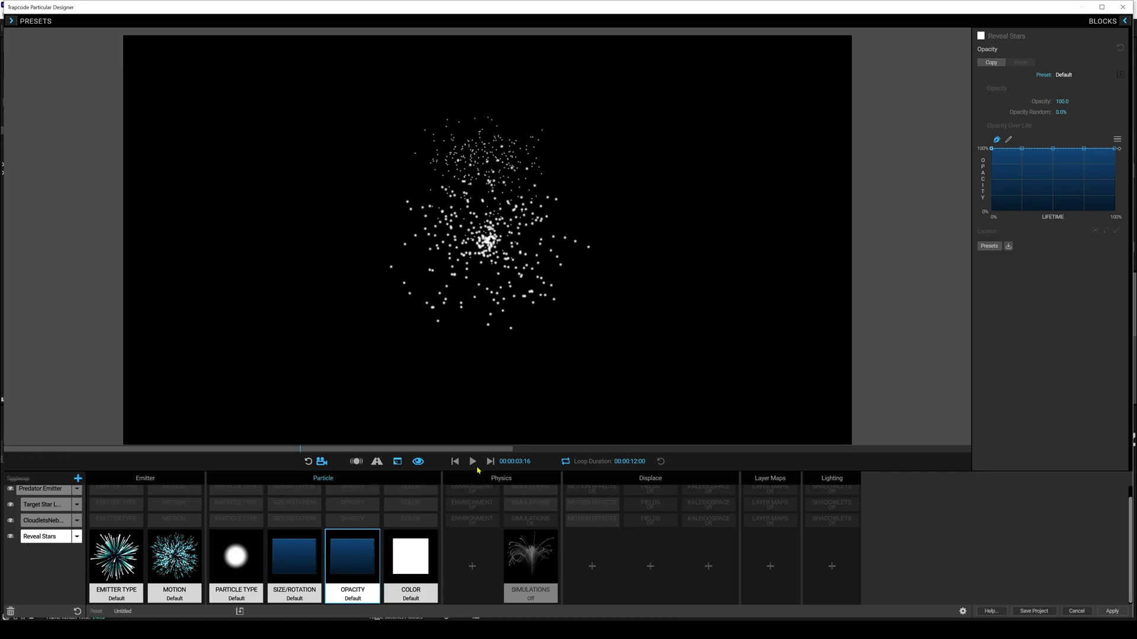
Briefly replay the animation from the start and set the Reveal Stars emitter type to Emit from Parent.
click(455, 462)
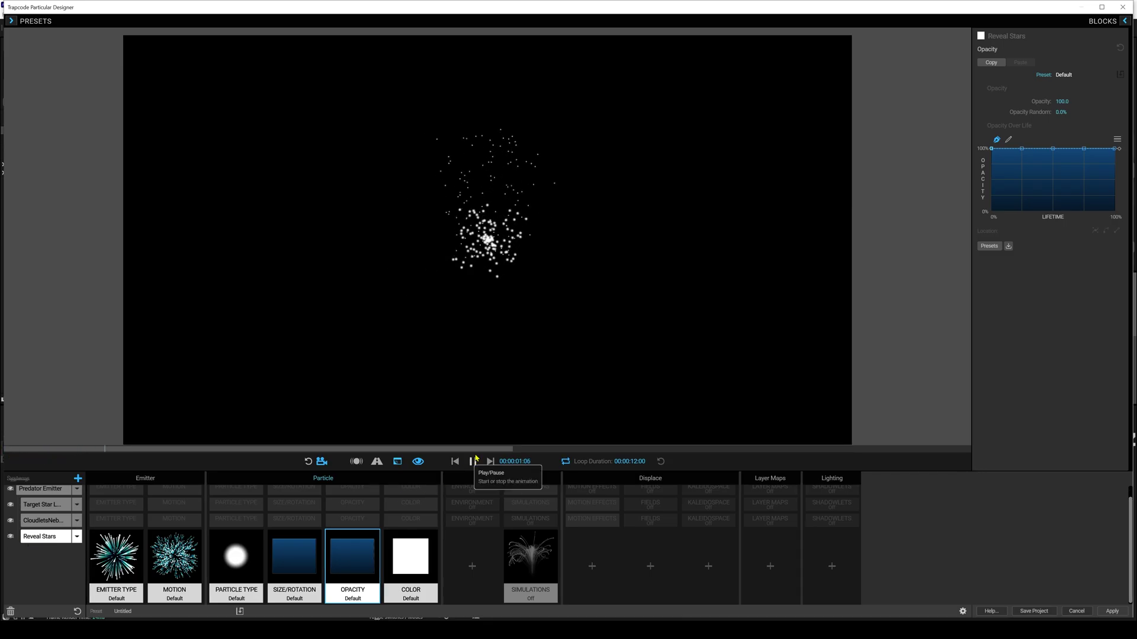
click(473, 462)
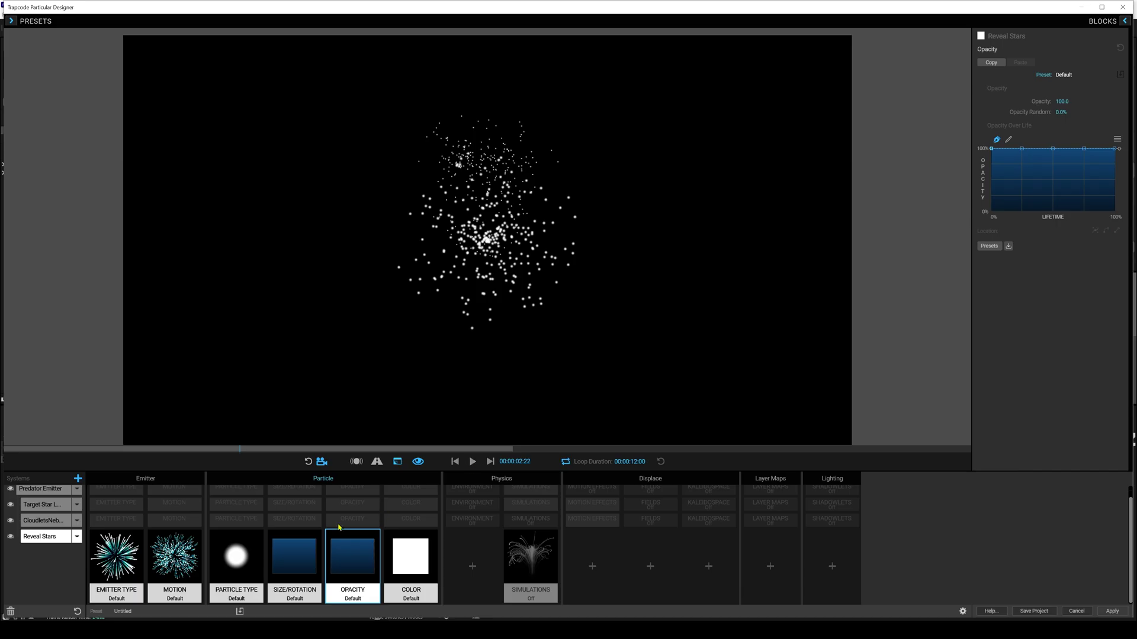
click(110, 578)
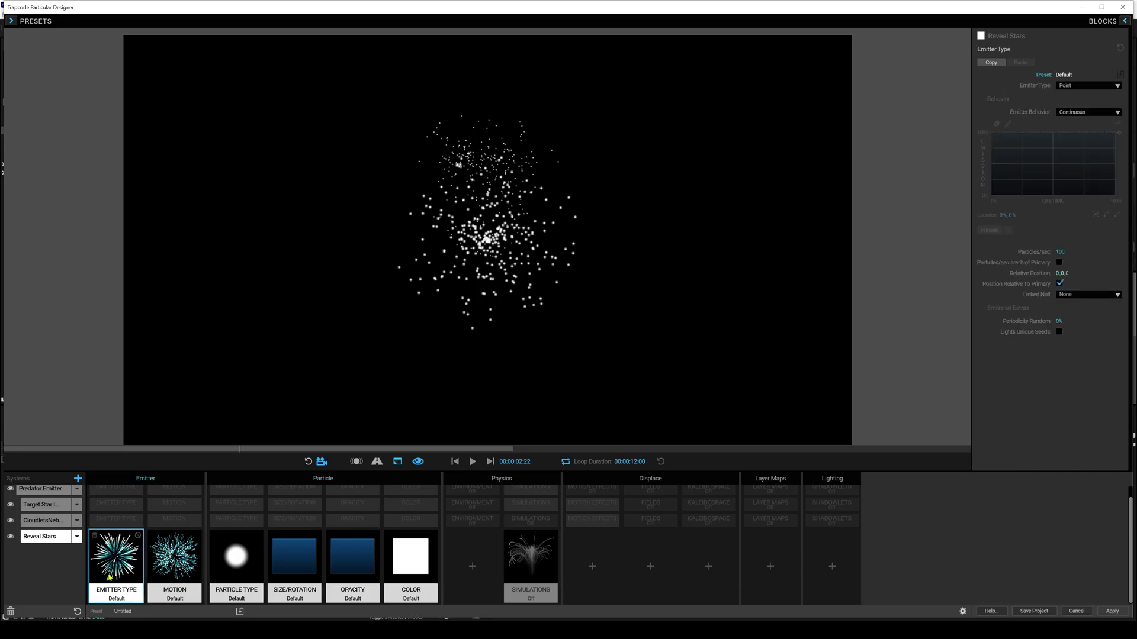
click(1102, 86)
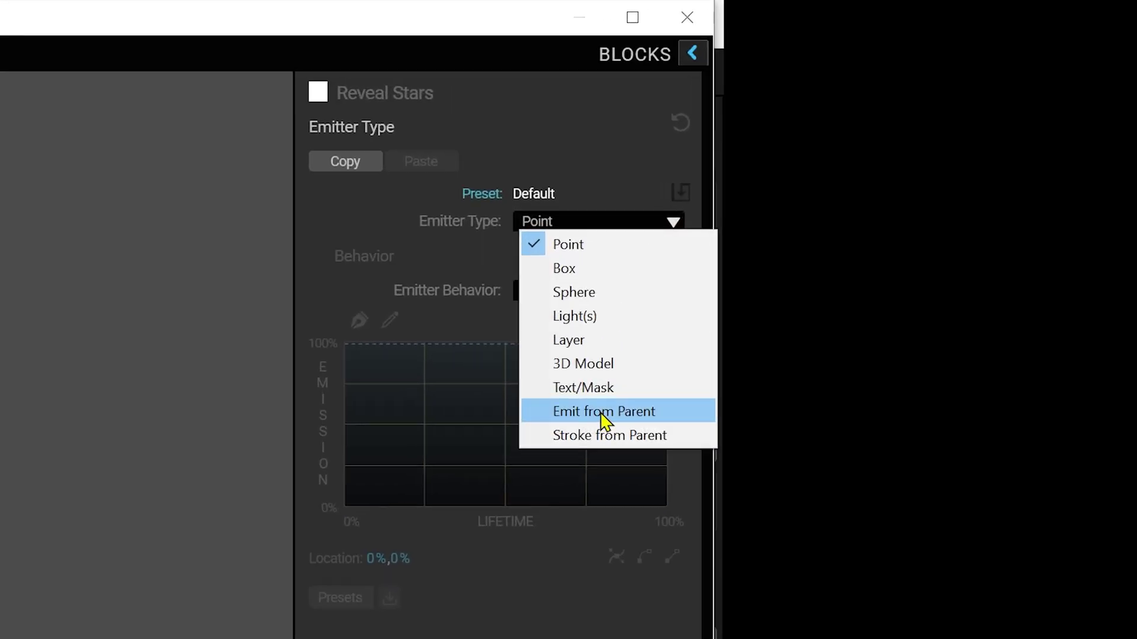
click(1090, 161)
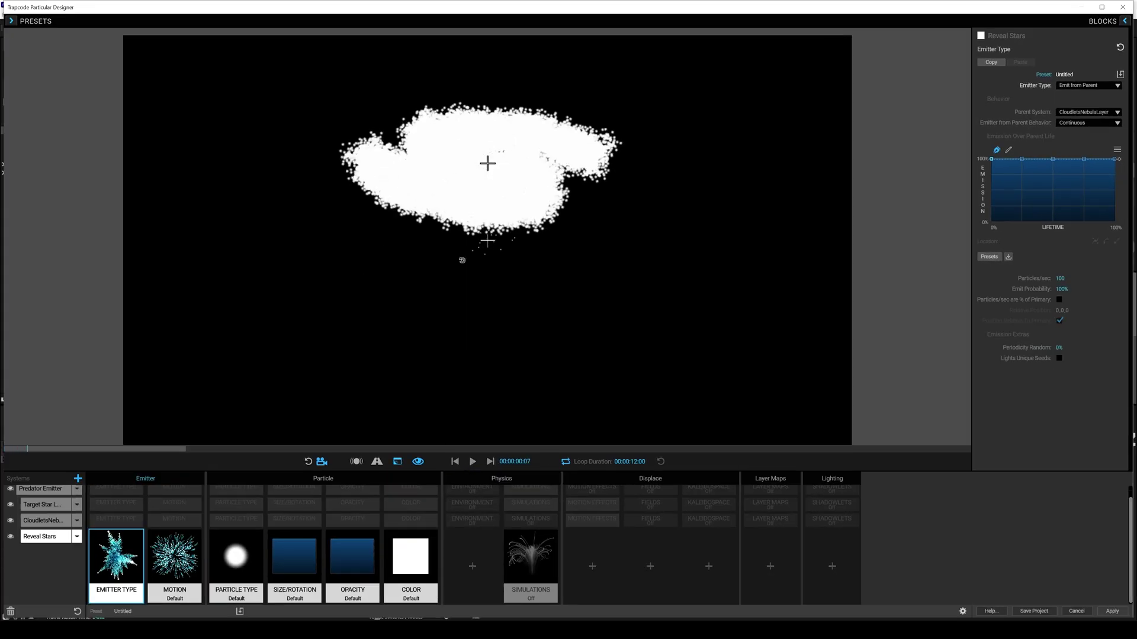
Make Target Star Layer the parent system of Reveal Stars, with emission behavior At Parent End of Life.
click(1089, 113)
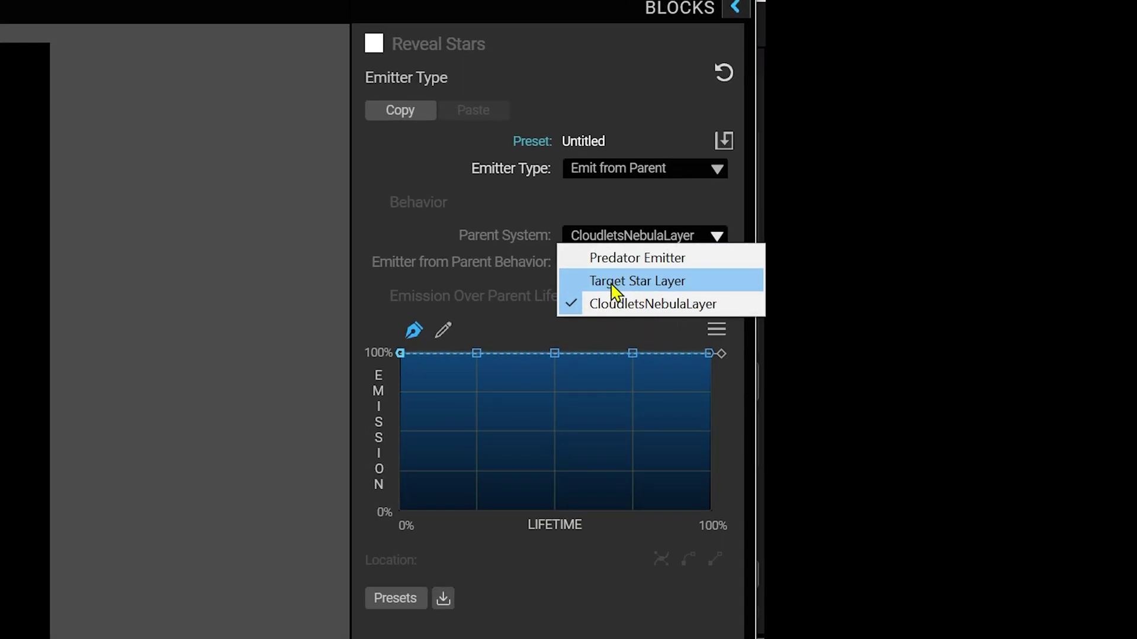
click(632, 278)
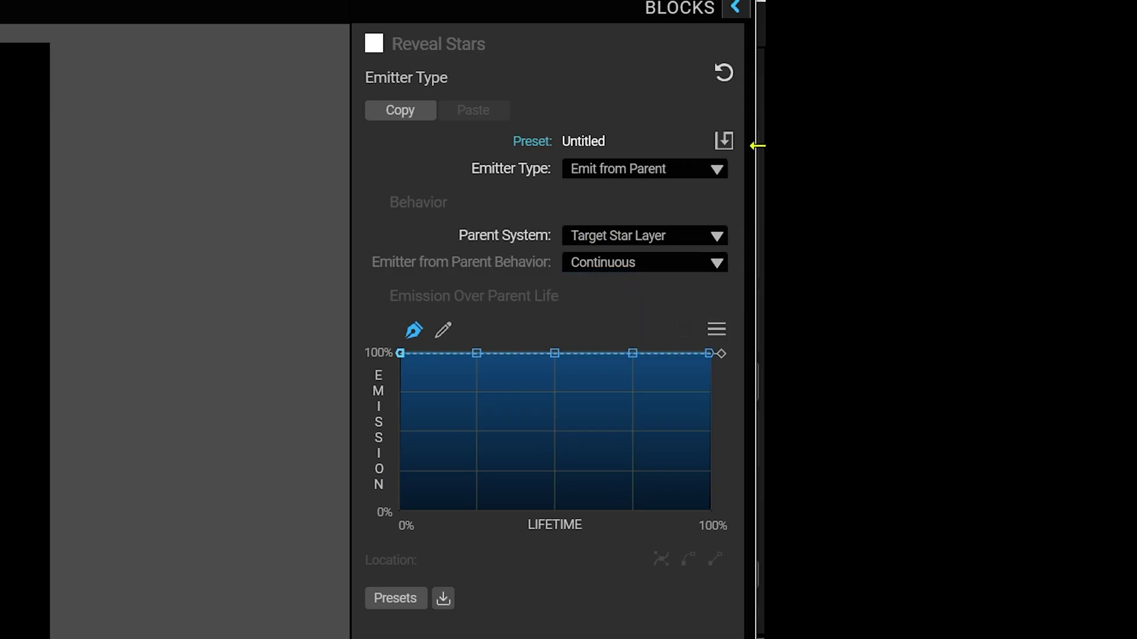
click(651, 262)
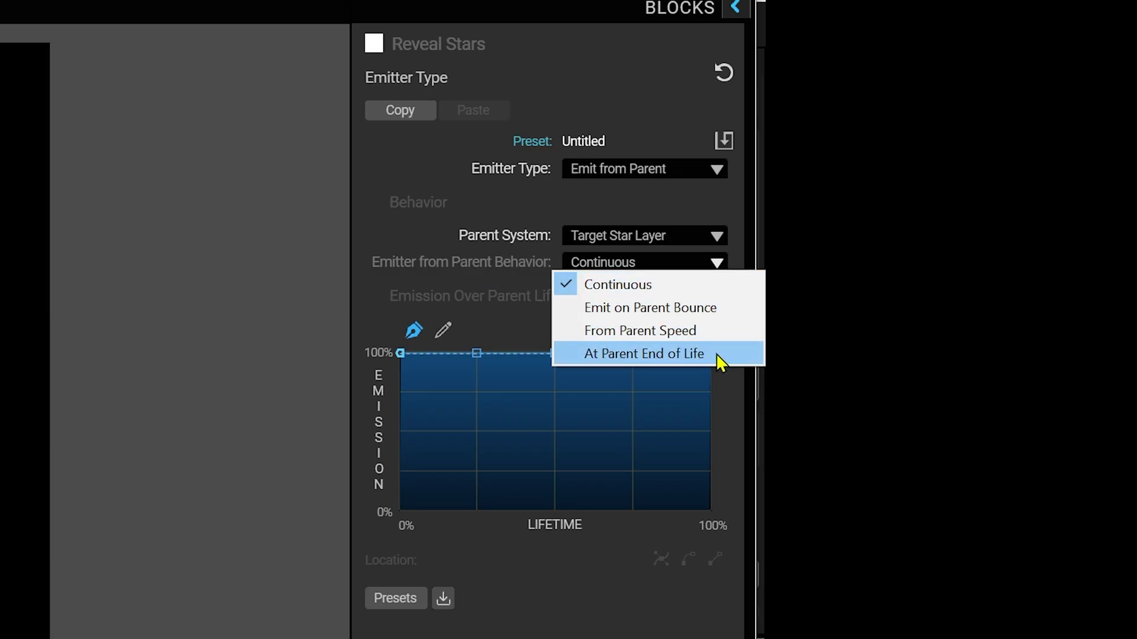
click(677, 360)
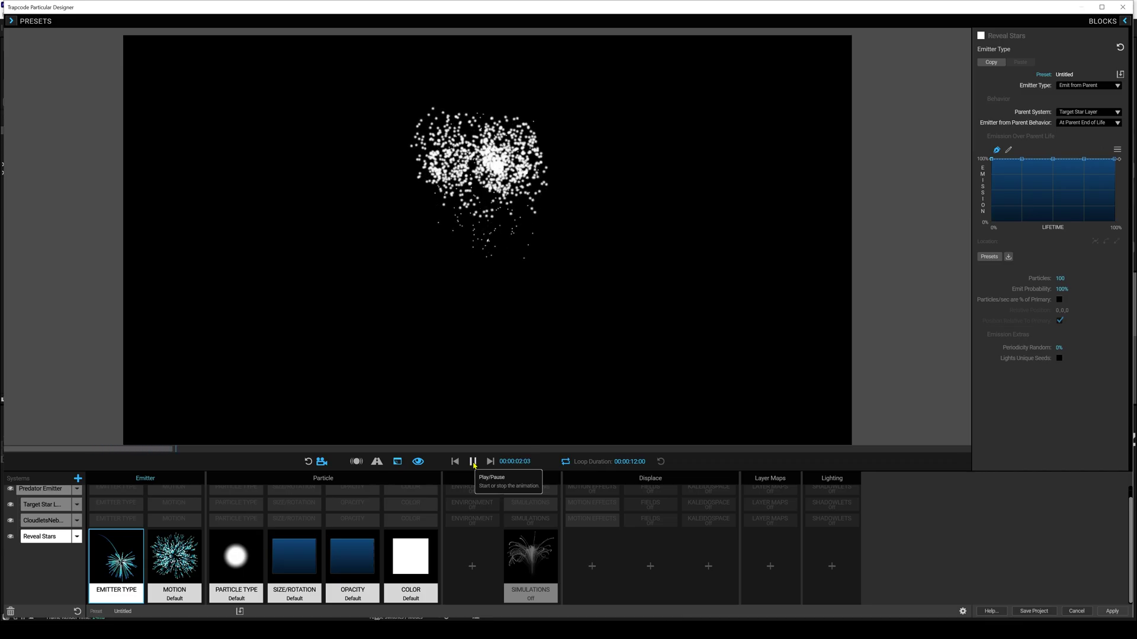
Stop the preview, replay the simulation from the start and stop it again to check the Reveal Stars emission.
click(473, 463)
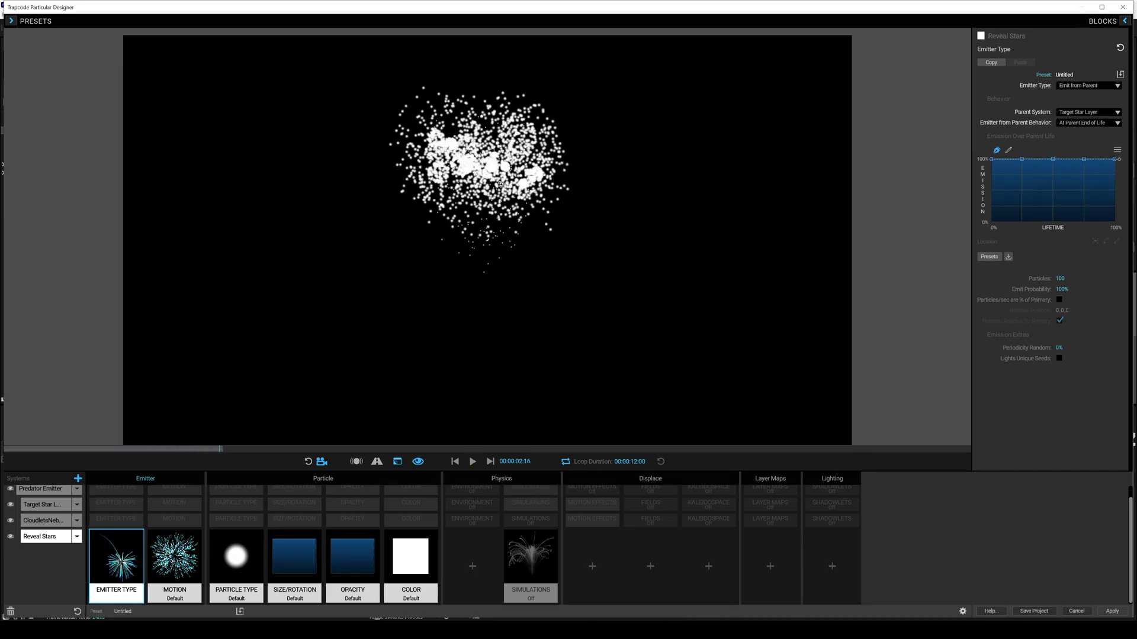
click(455, 461)
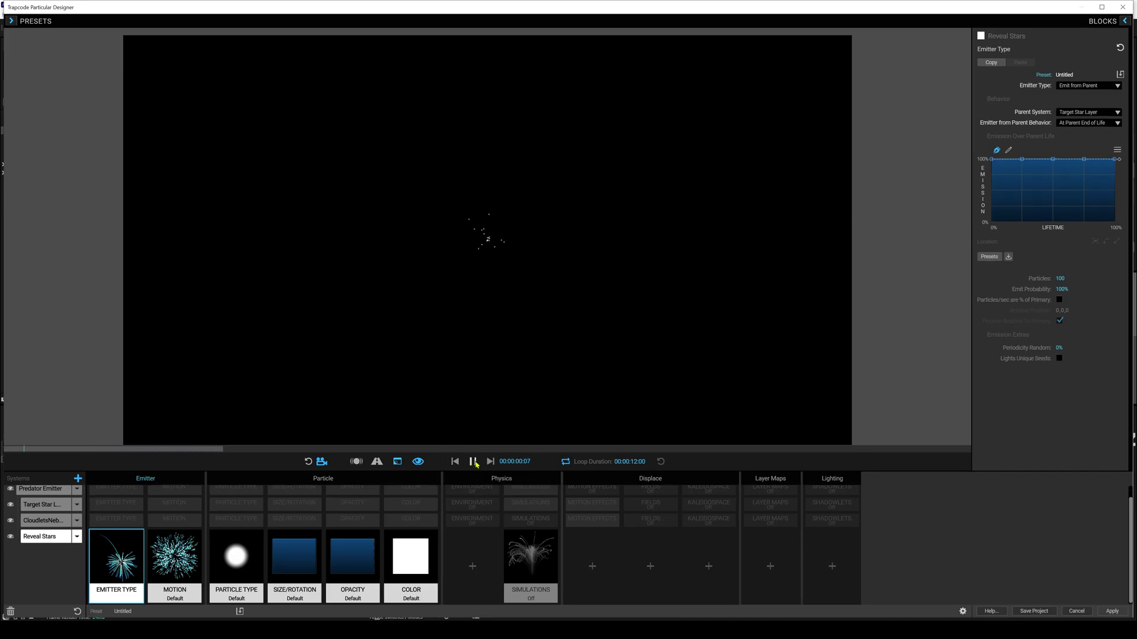
click(474, 463)
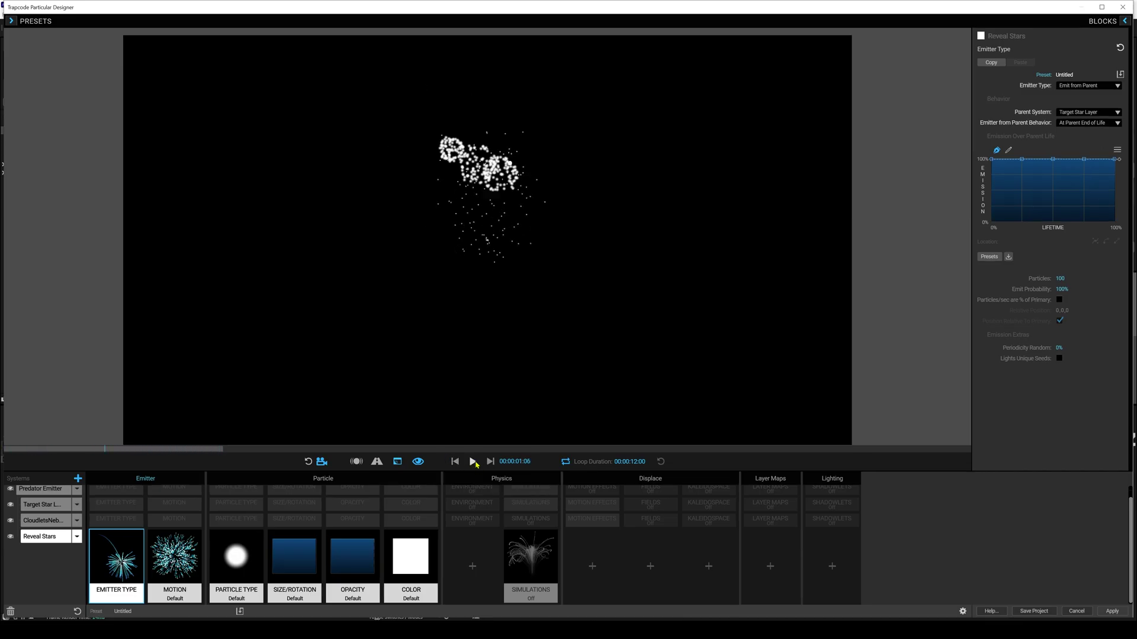
Set the velocity of the Reveal Stars particles to 0.
click(182, 573)
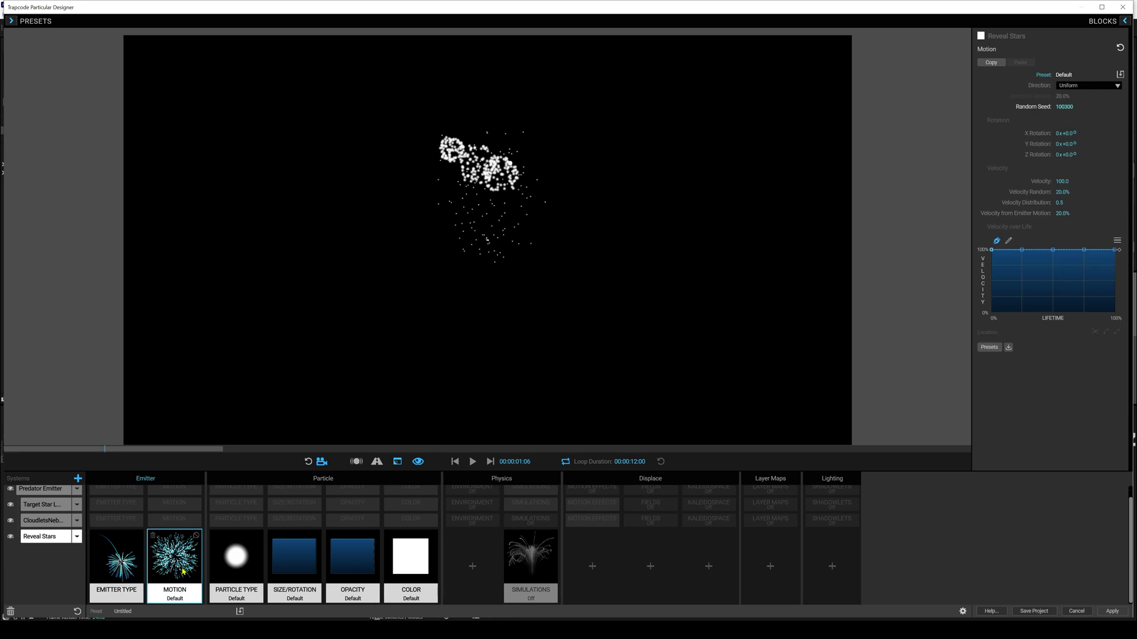
click(1064, 182)
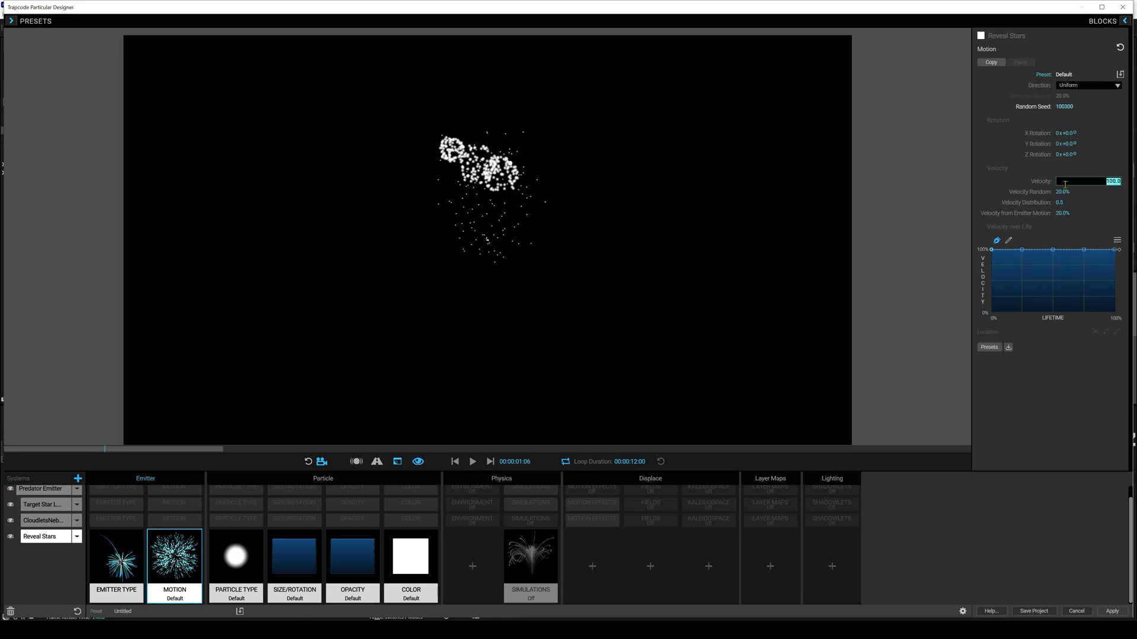
text(0)
key(Return)
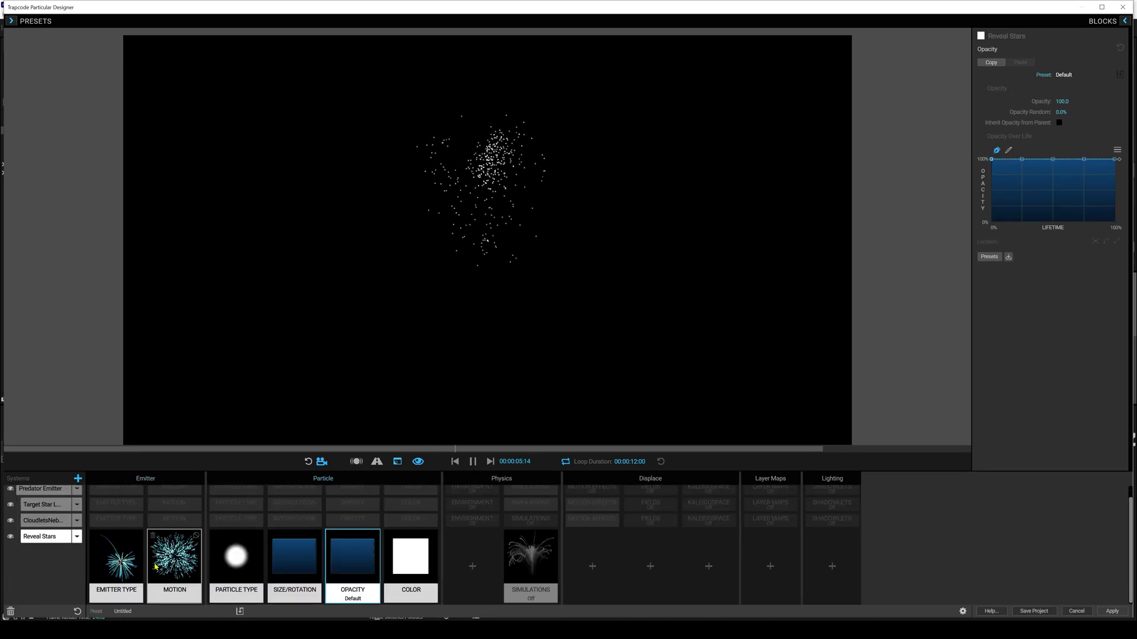
Set the Reveal Stars emitter to 1 particle and restart the simulation preview from the beginning.
click(132, 563)
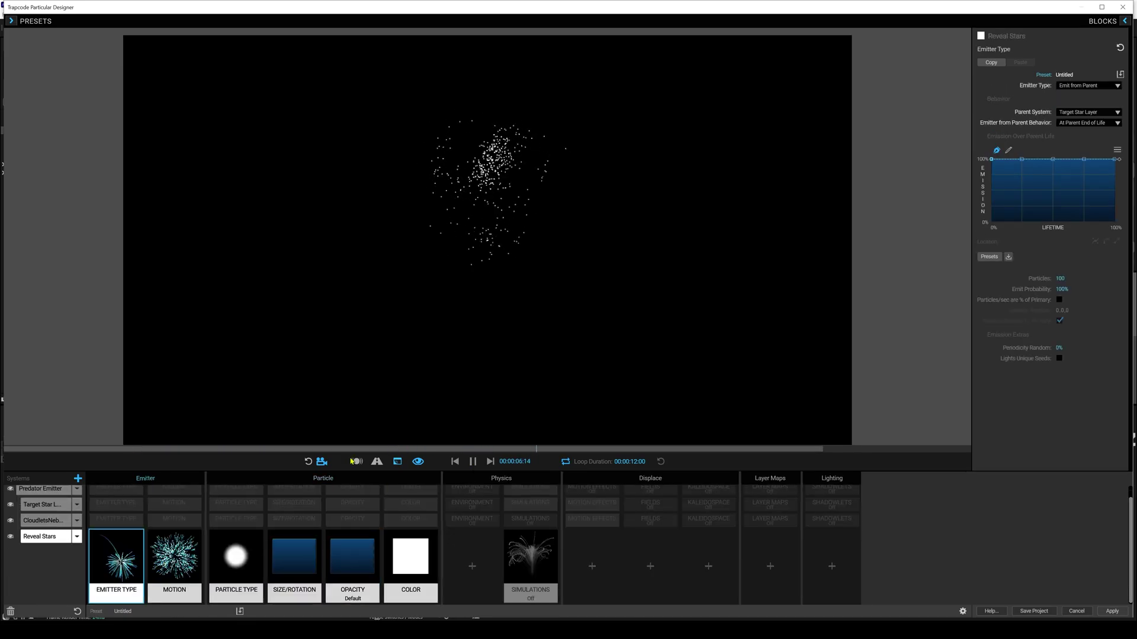
click(1057, 279)
text(1)
key(Return)
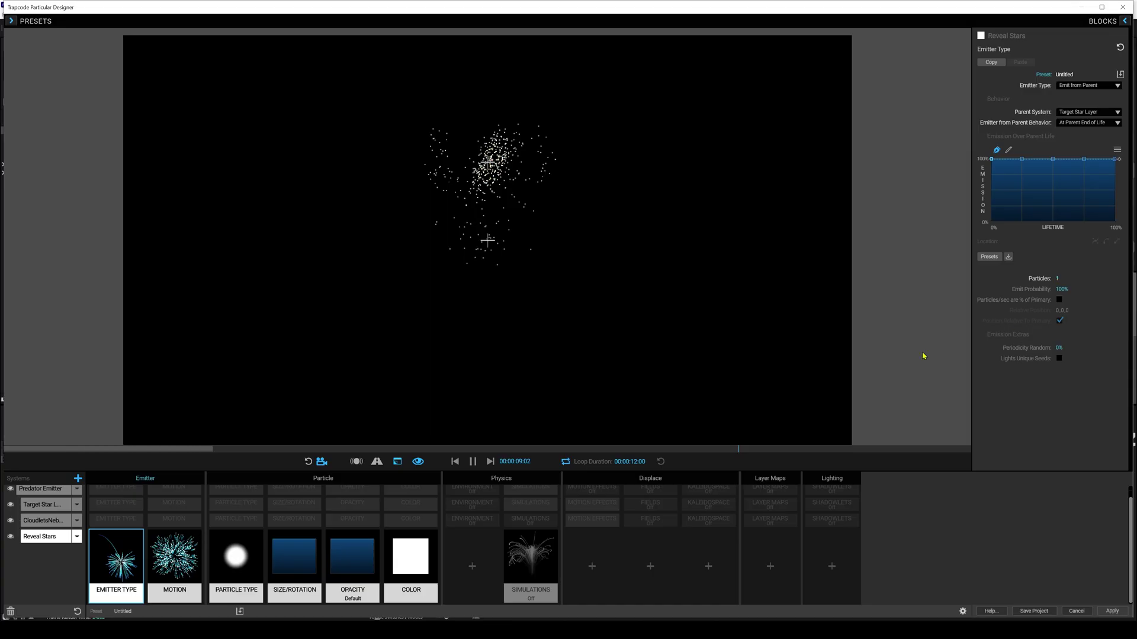
click(455, 463)
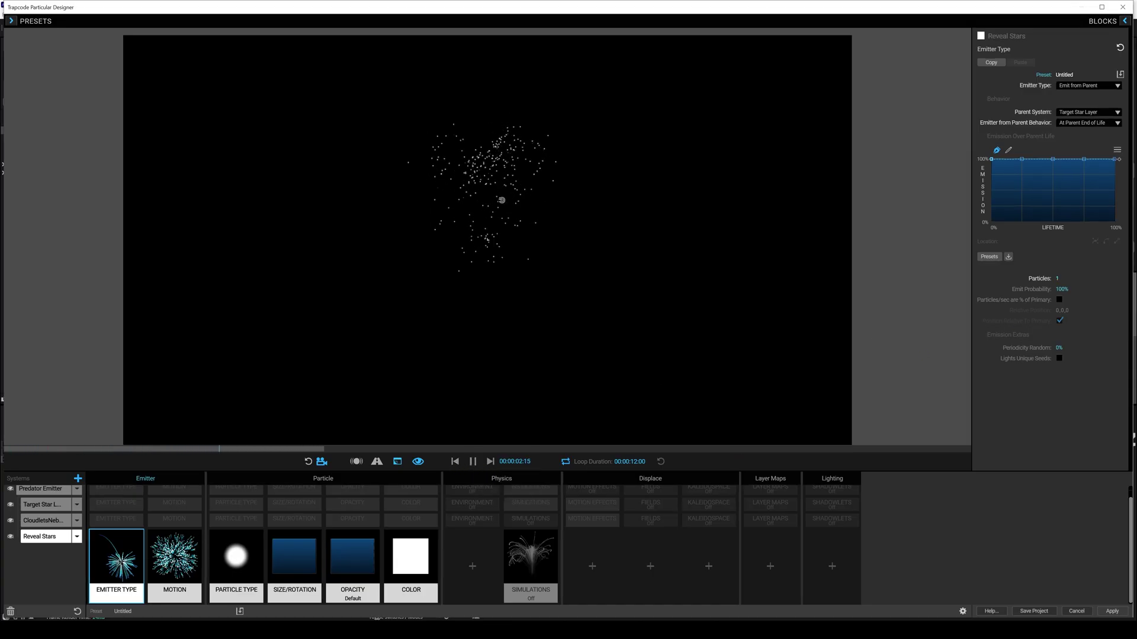
Set the particle size of the Target Star Layer system to 2.
click(54, 505)
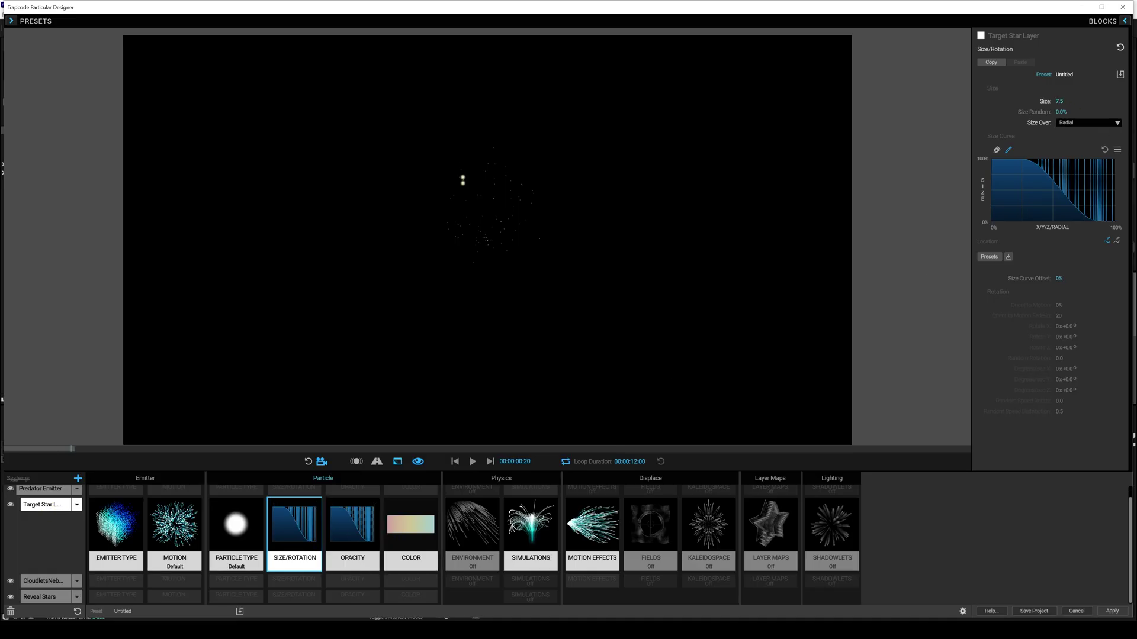
click(1064, 101)
text(2)
key(Return)
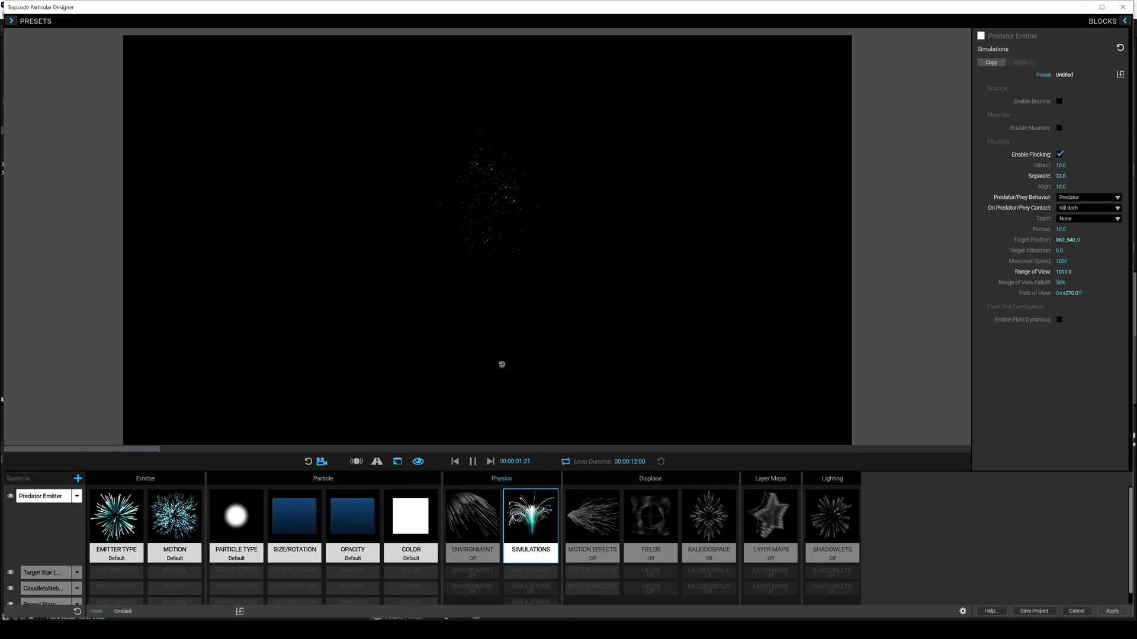
Stop the preview, raise the Predator Emitter's flocking Separate to 80 and set its Maximum Speed to 200.
click(474, 462)
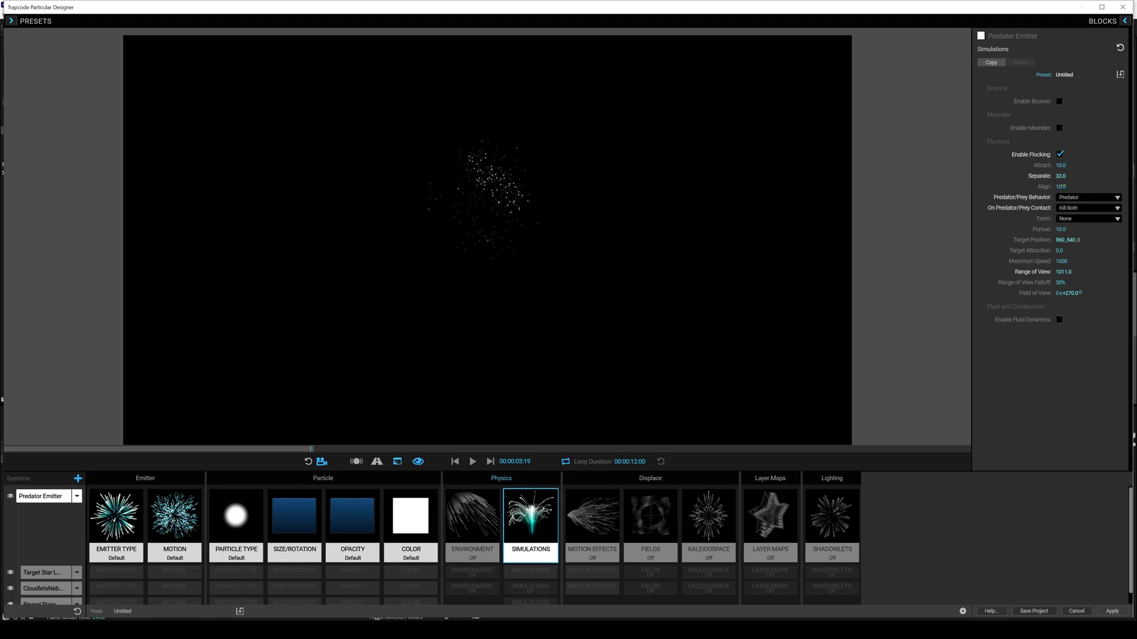
drag(1060, 176, 1072, 176)
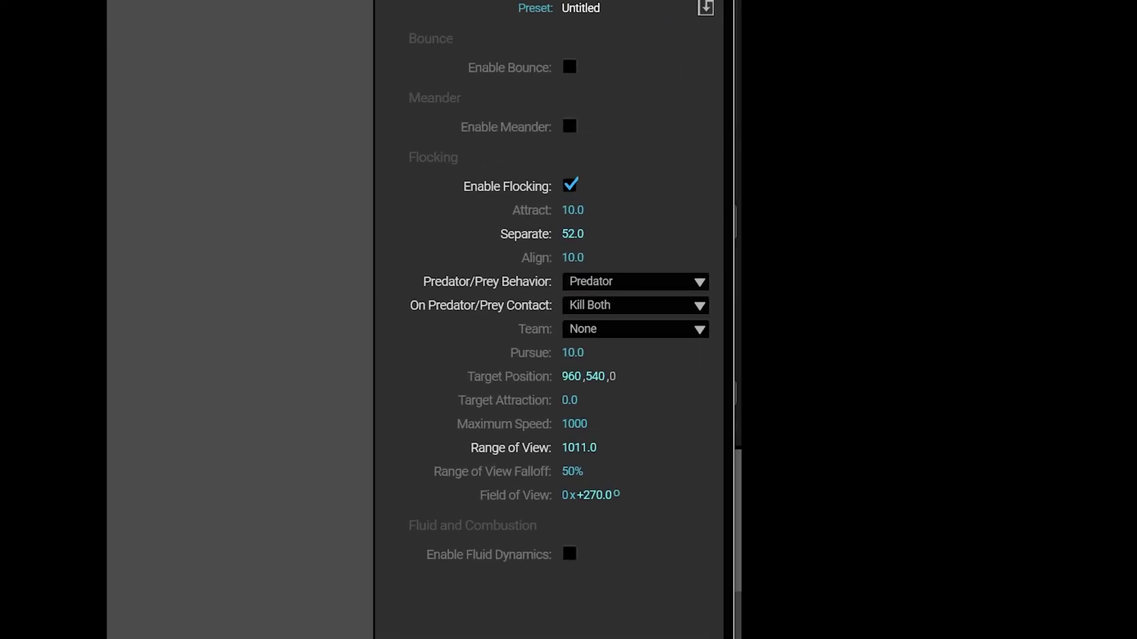
drag(573, 234, 586, 234)
click(575, 423)
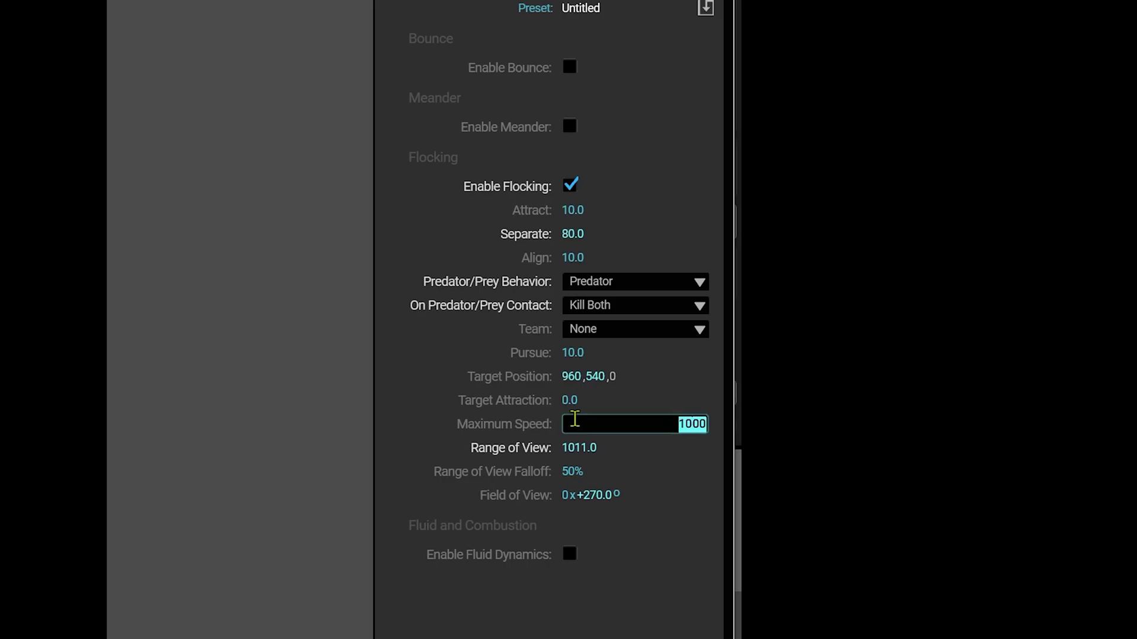
text(200)
key(Return)
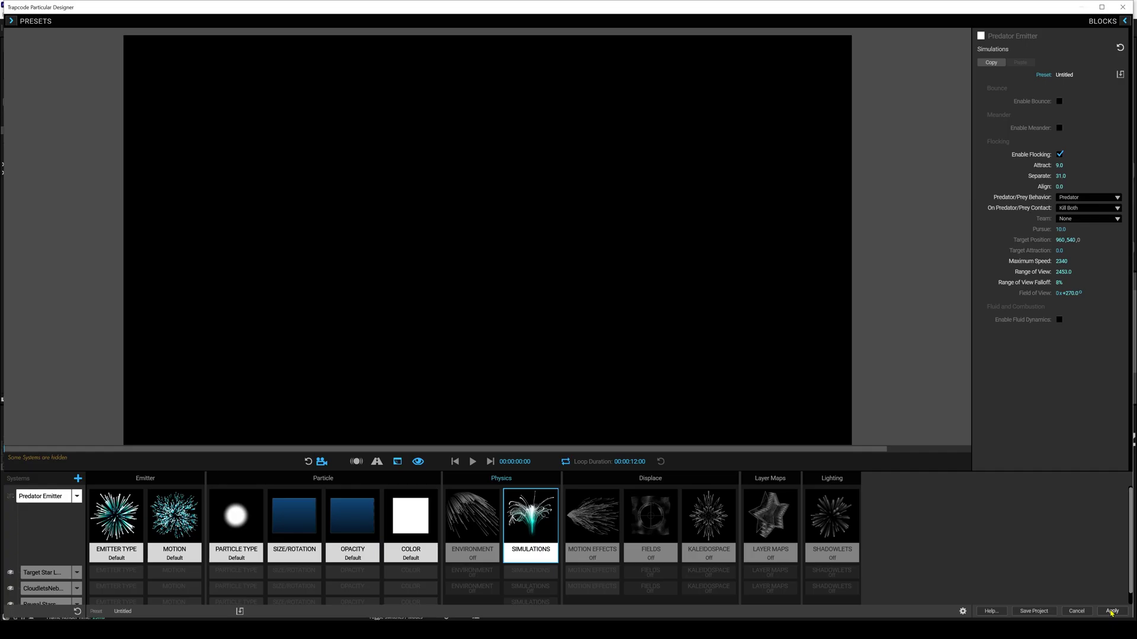
Apply the Designer setup and set the global Simulation Samples/frame to 4 and Physics Time Factor to 3.
click(1111, 612)
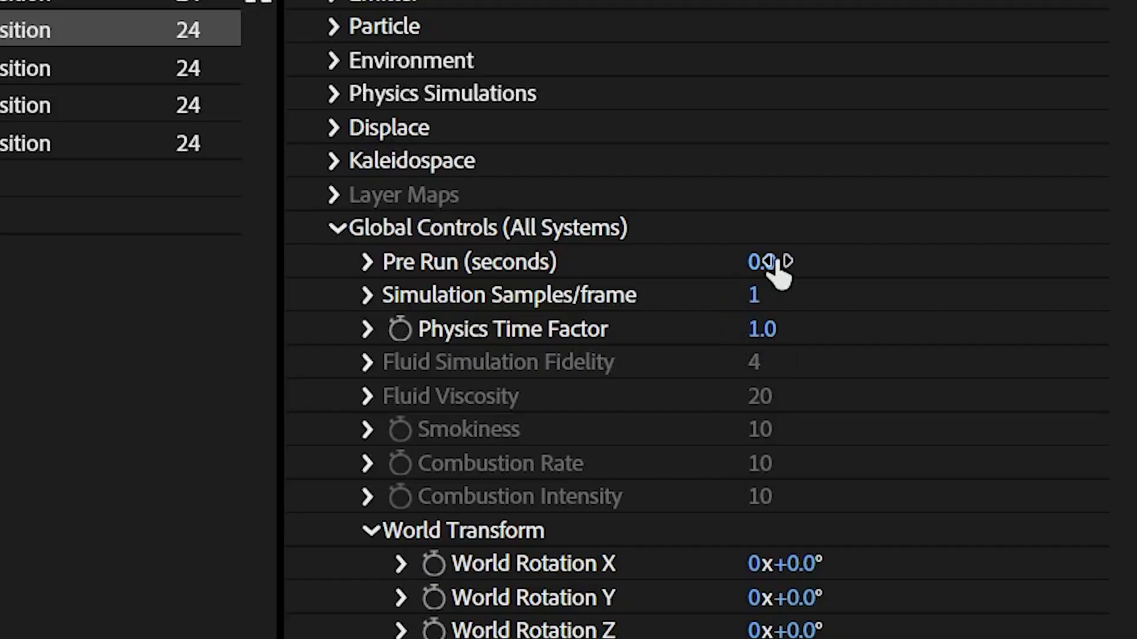
click(760, 301)
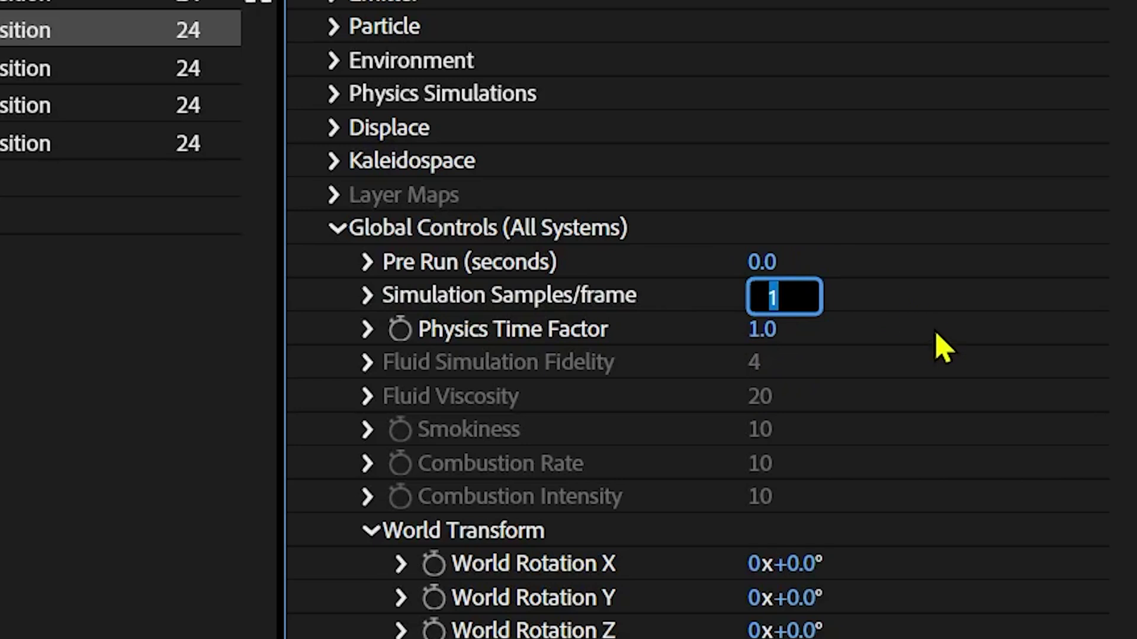
text(4)
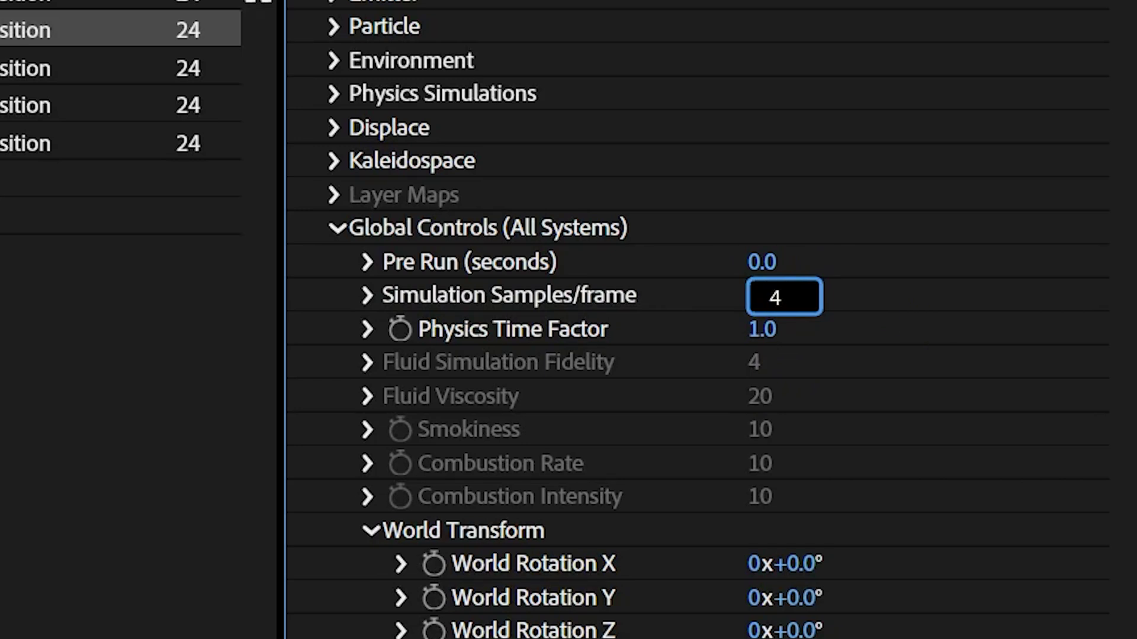
key(Tab)
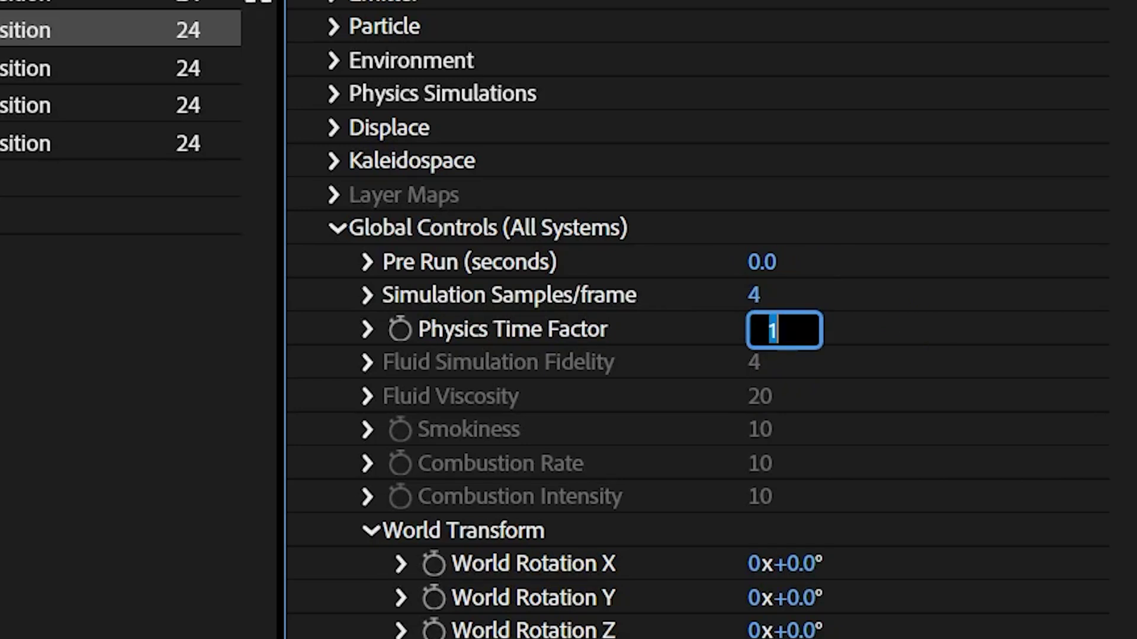
text(3)
key(Return)
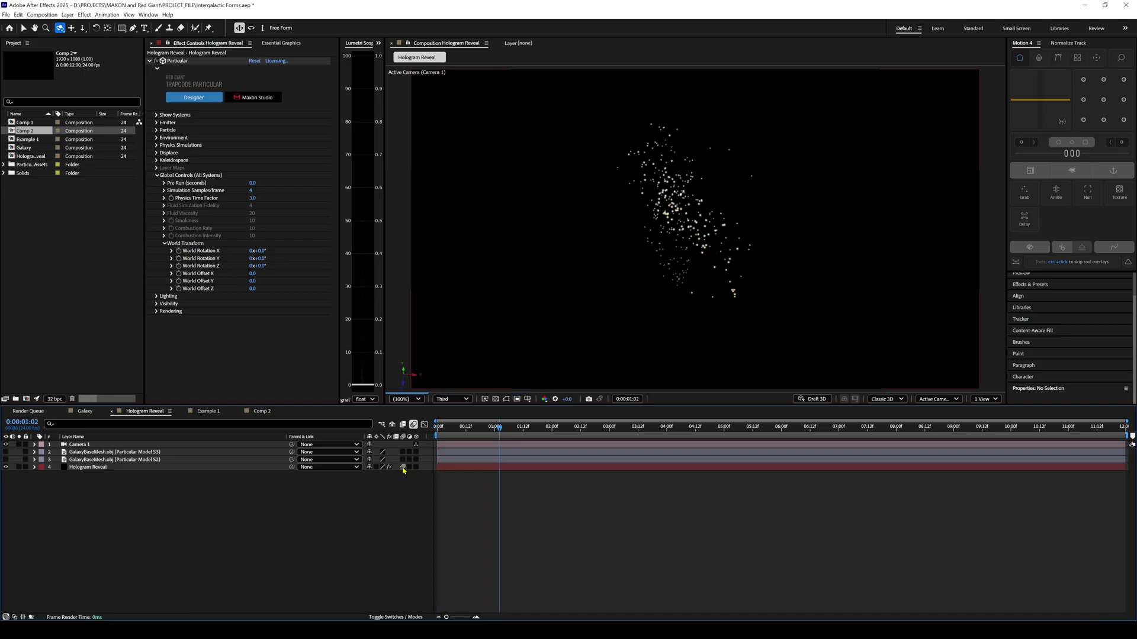
Preview the Hologram Reveal composition from its first frame and stop playback.
key(Home)
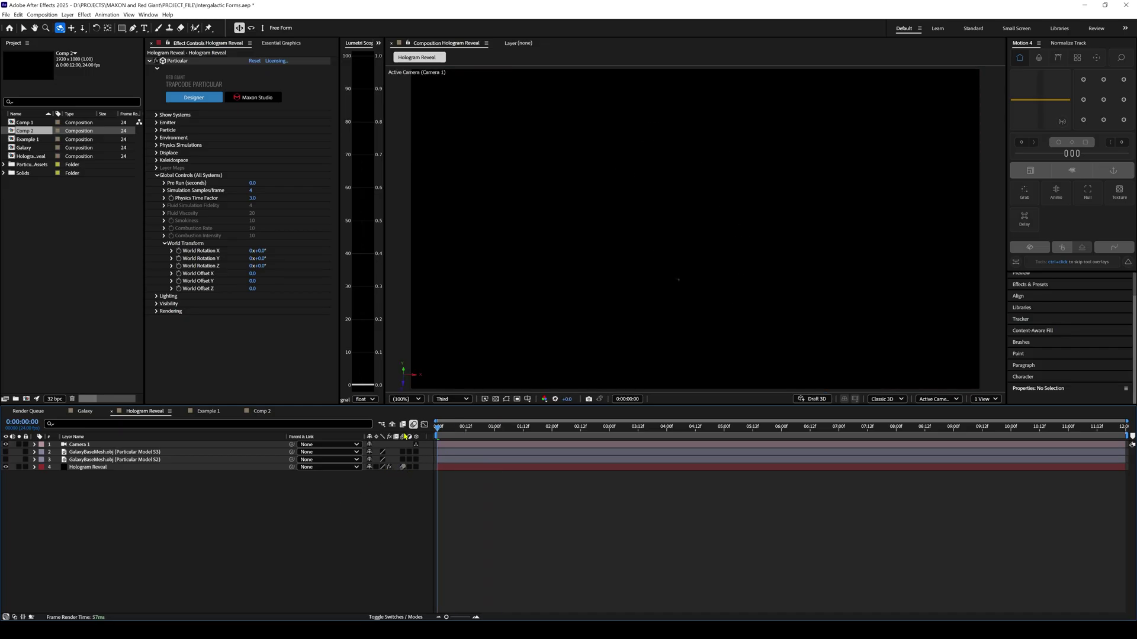
key(space)
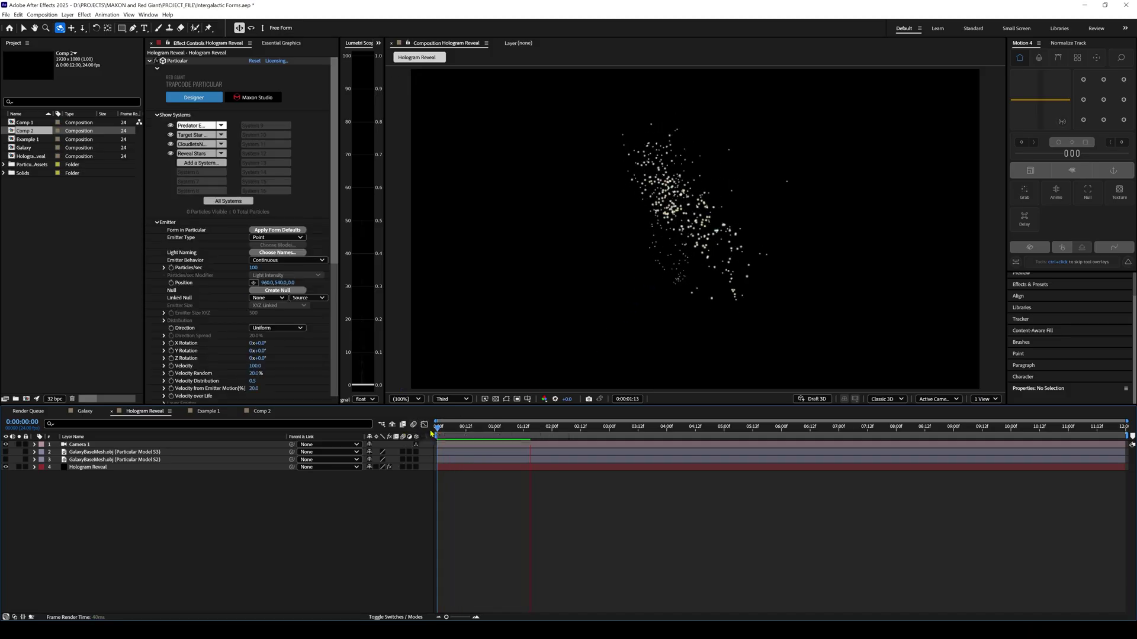
key(space)
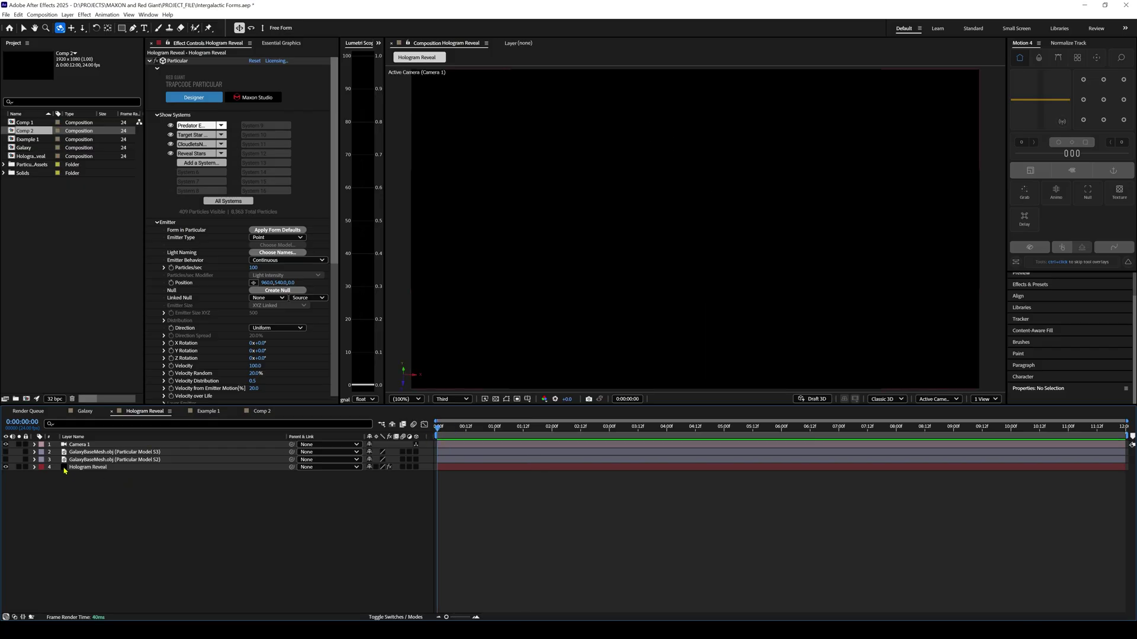
Add a keyframe for the Hologram Reveal layer's Particular emitter Particles/sec at frame 17, keeping the value 100.
click(35, 467)
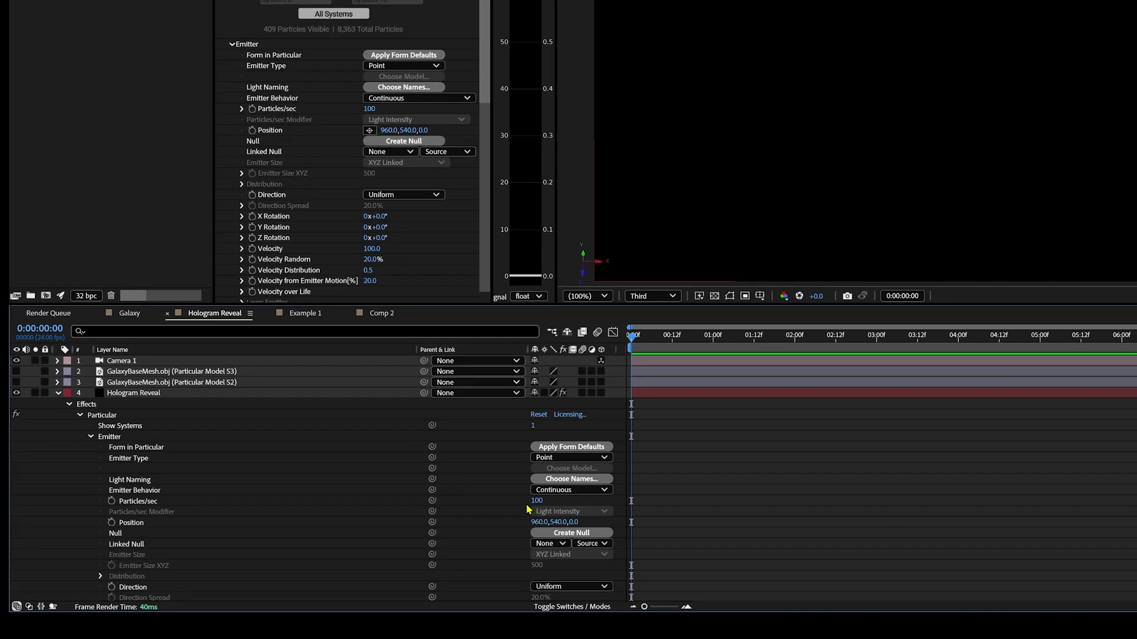
key(space)
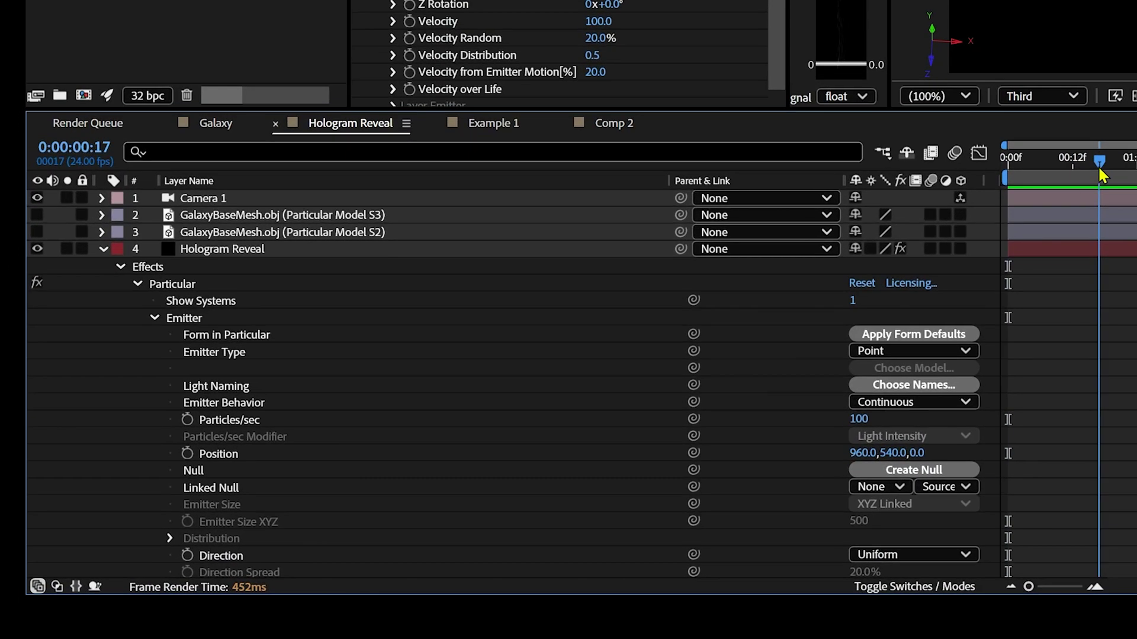
click(187, 420)
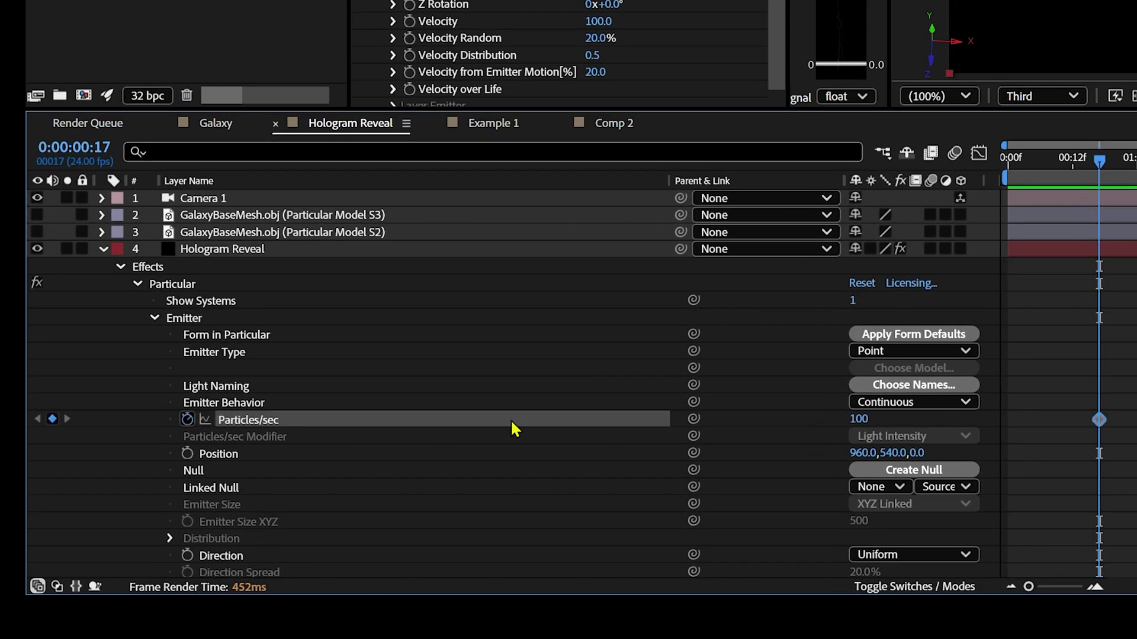
Set the Particles/sec keyframe at frame 17 to 0 and add a keyframe of 500 at frame 20.
click(857, 420)
text(0)
key(Return)
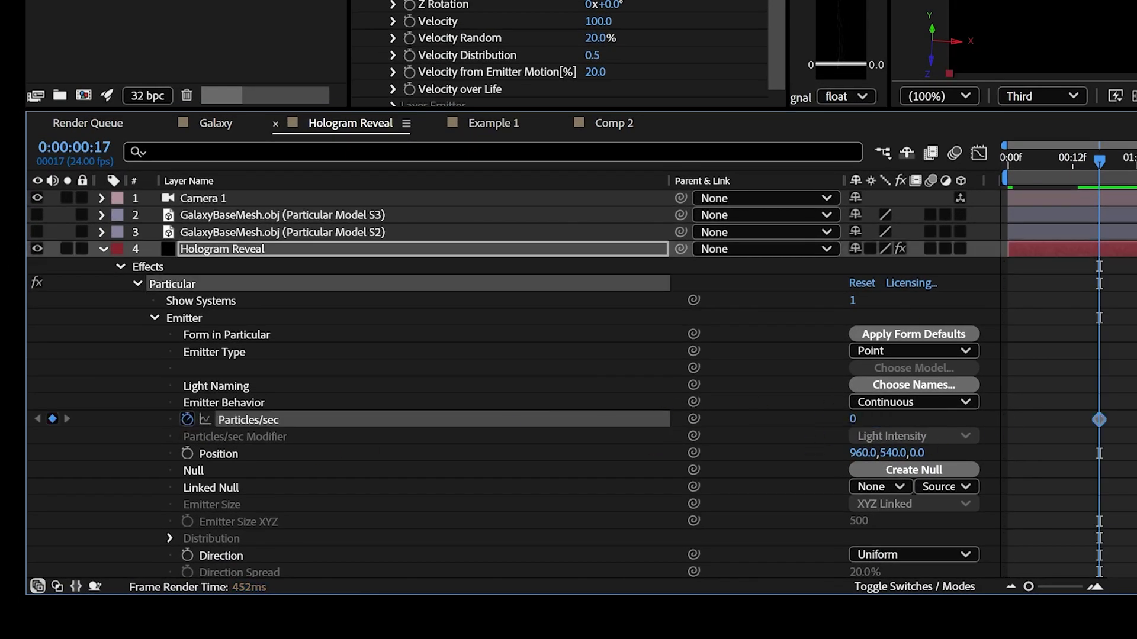
click(1112, 161)
drag(1113, 172, 1116, 172)
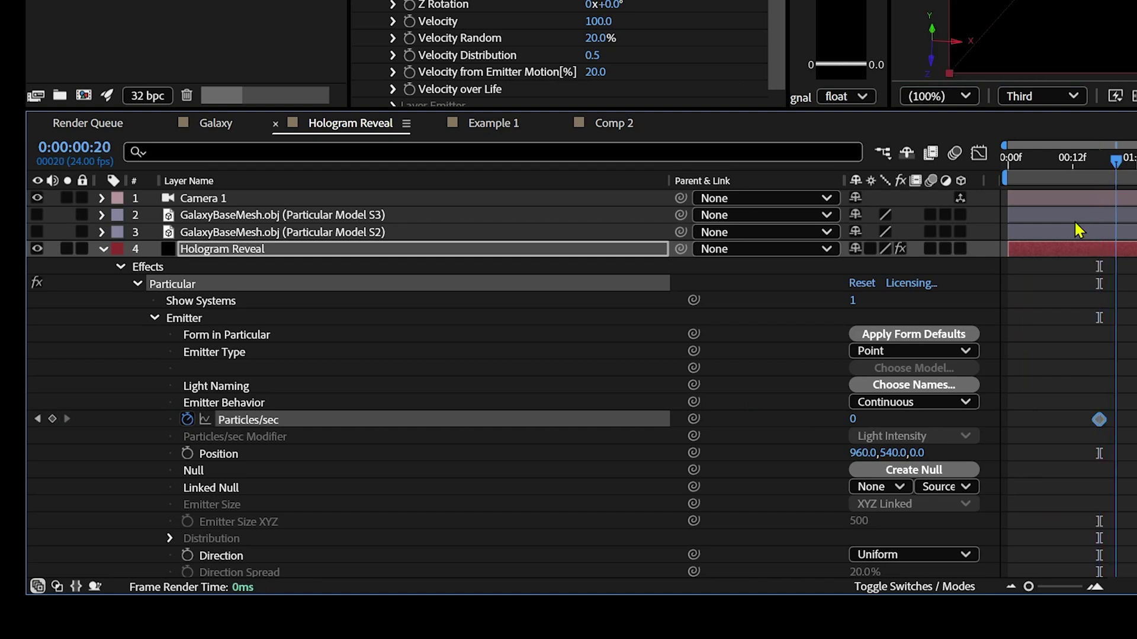
click(855, 419)
text(500)
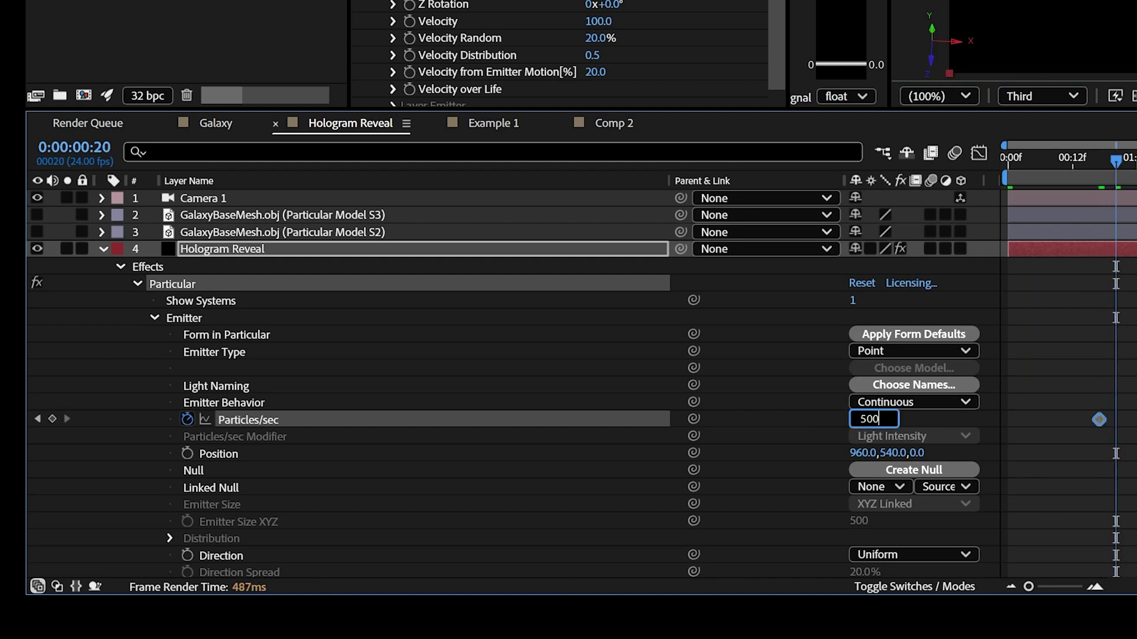
click(1093, 161)
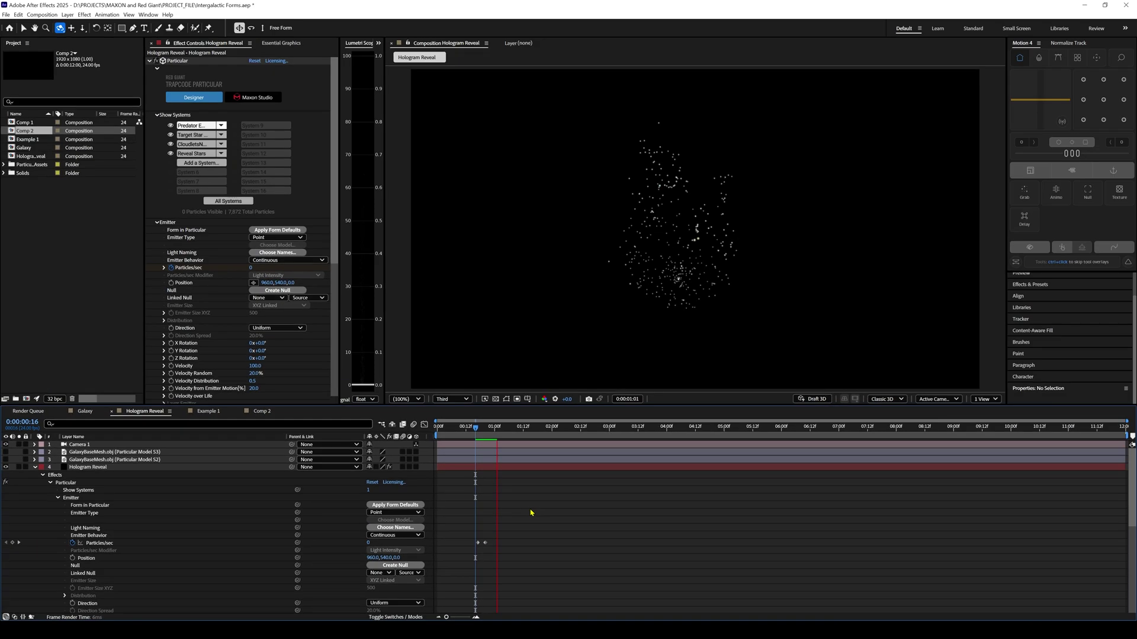
Add a Particles/sec keyframe holding 500 at 0:00:02:06, set the value to 0 at 0:00:02:10, and preview.
click(565, 542)
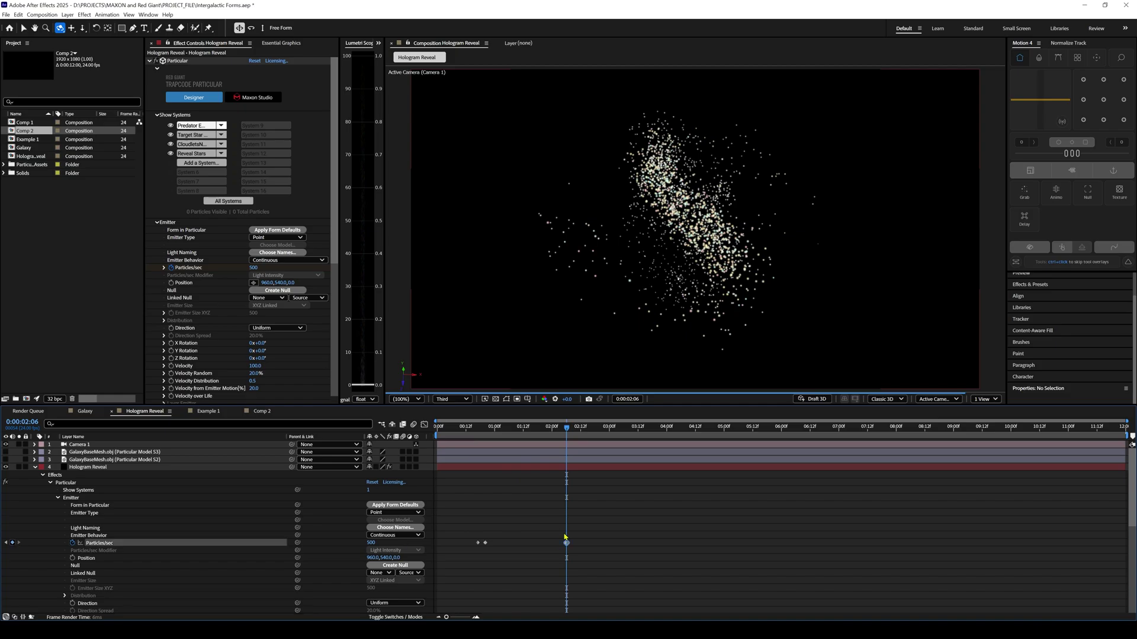
click(575, 428)
click(370, 543)
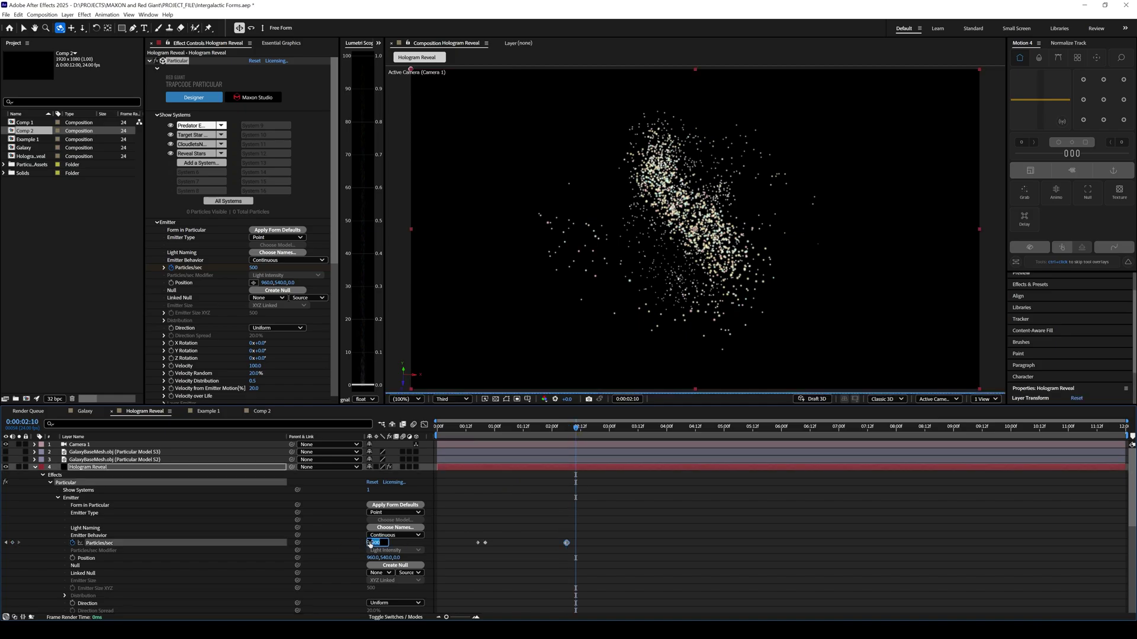
text(0)
key(Return)
key(space)
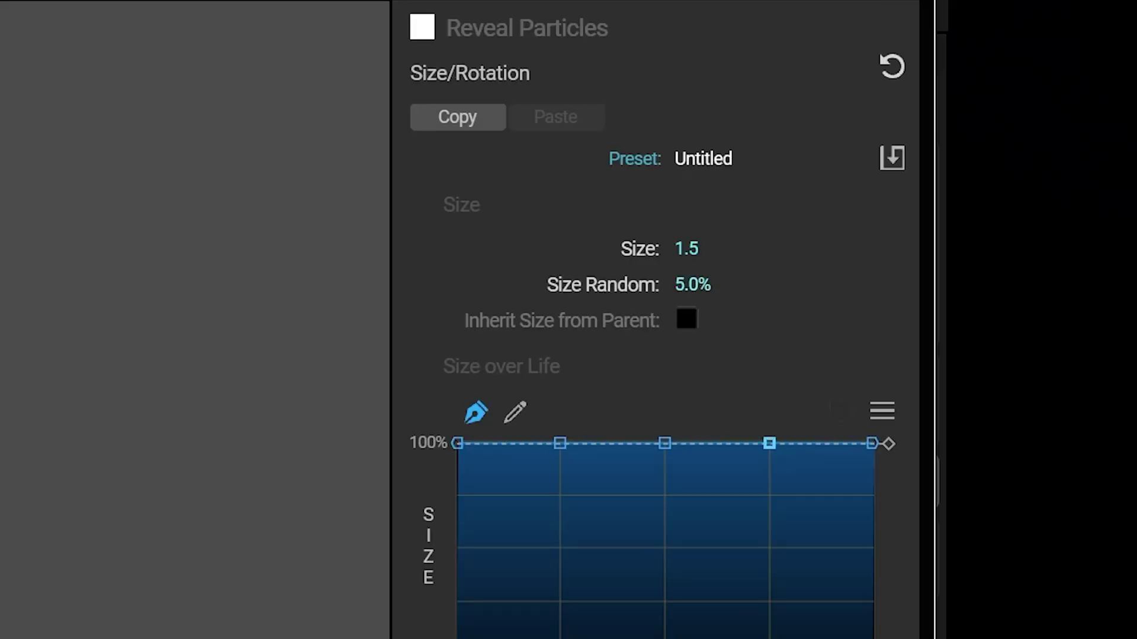
Set the Reveal Particles system's Size Random to 100%.
drag(702, 284, 702, 331)
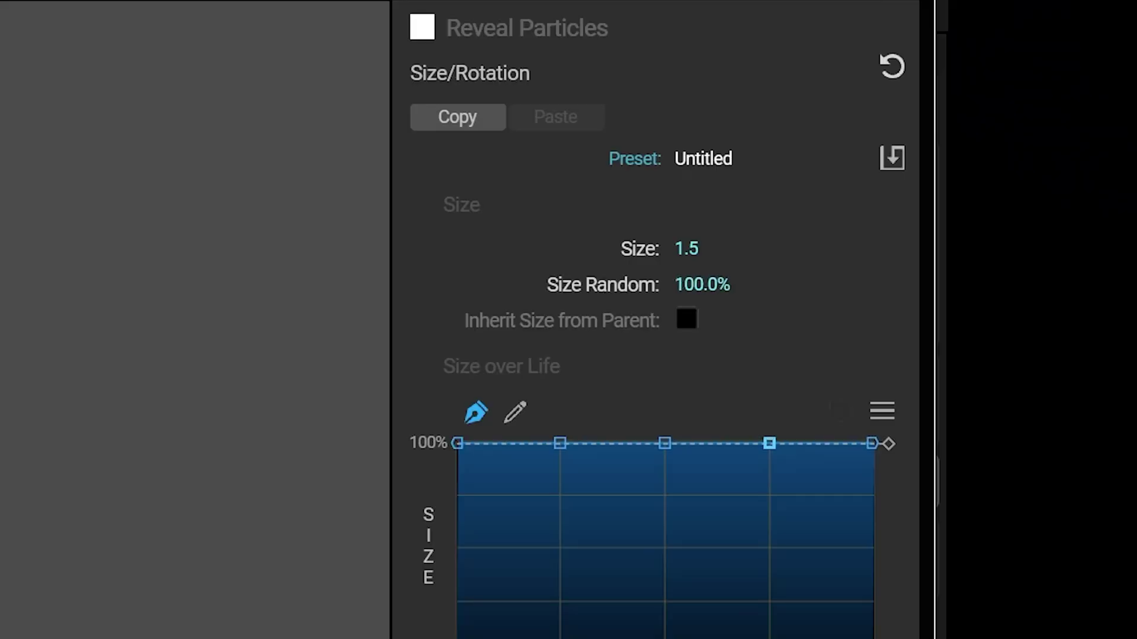
click(697, 324)
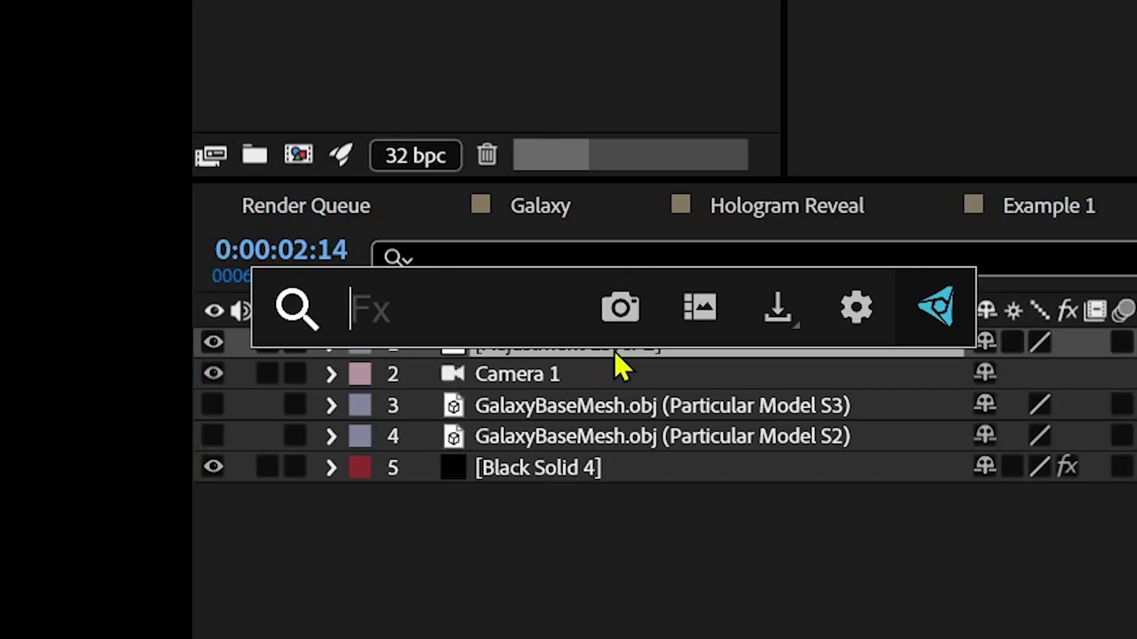
Add the Optical Glow effect to the adjustment layer in Comp 4.
text(op)
key(Return)
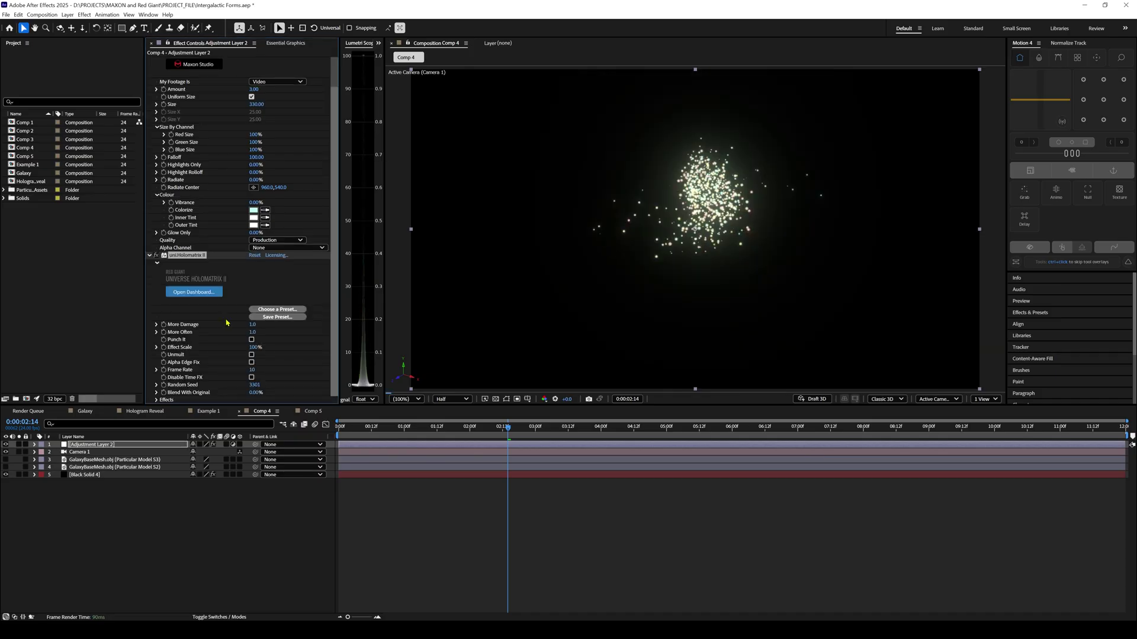
Move the Holomatrix II effect above Optical Glow on the adjustment layer and apply its Clean preset from the HUD group.
scroll(202, 178, up, 1)
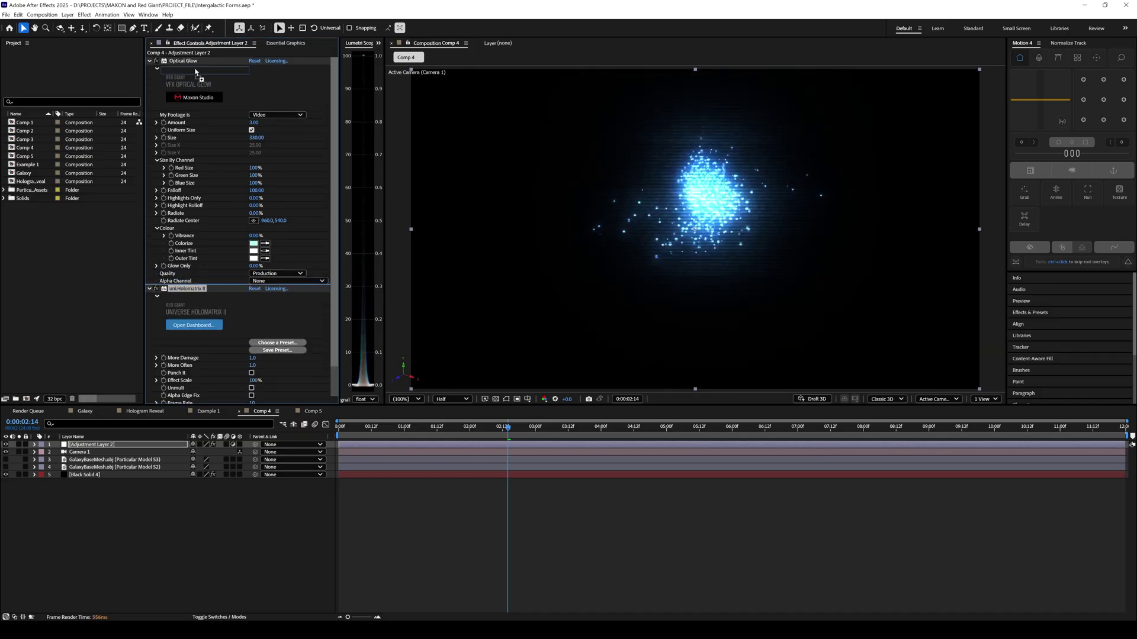
click(150, 60)
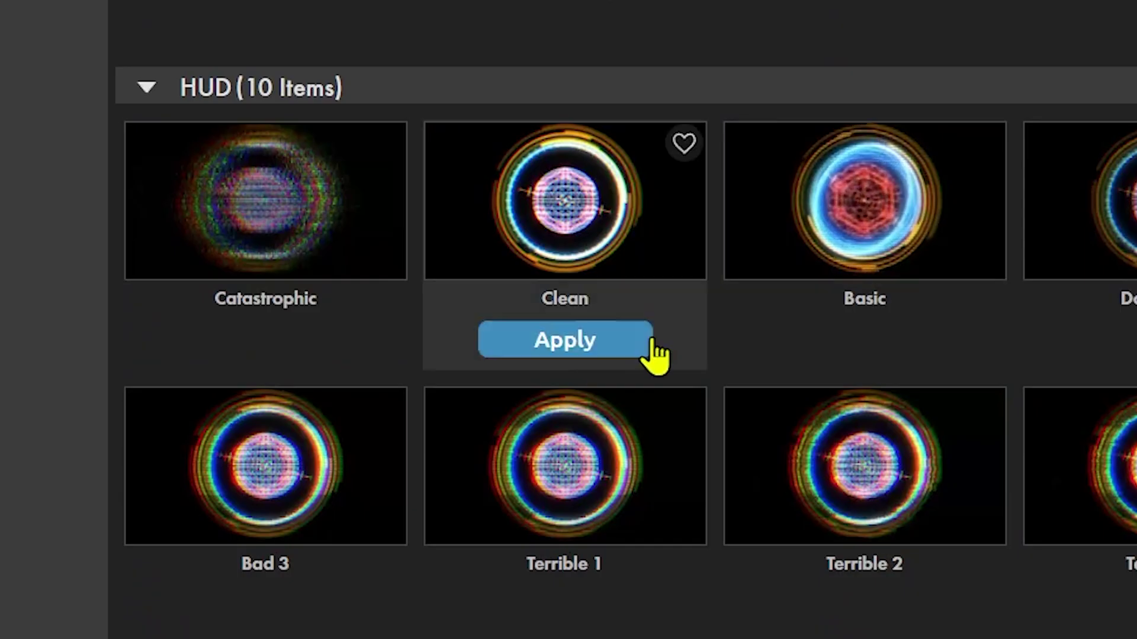
click(586, 357)
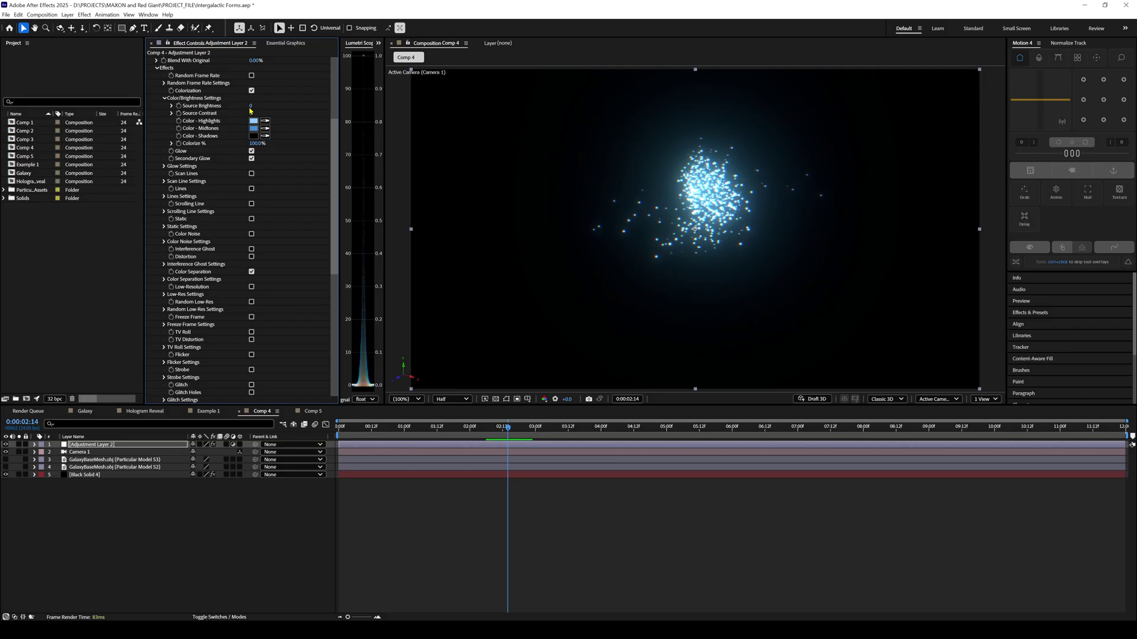
Add the uni.Point Zoom effect to the adjustment layer.
key(ctrl+space)
text(po)
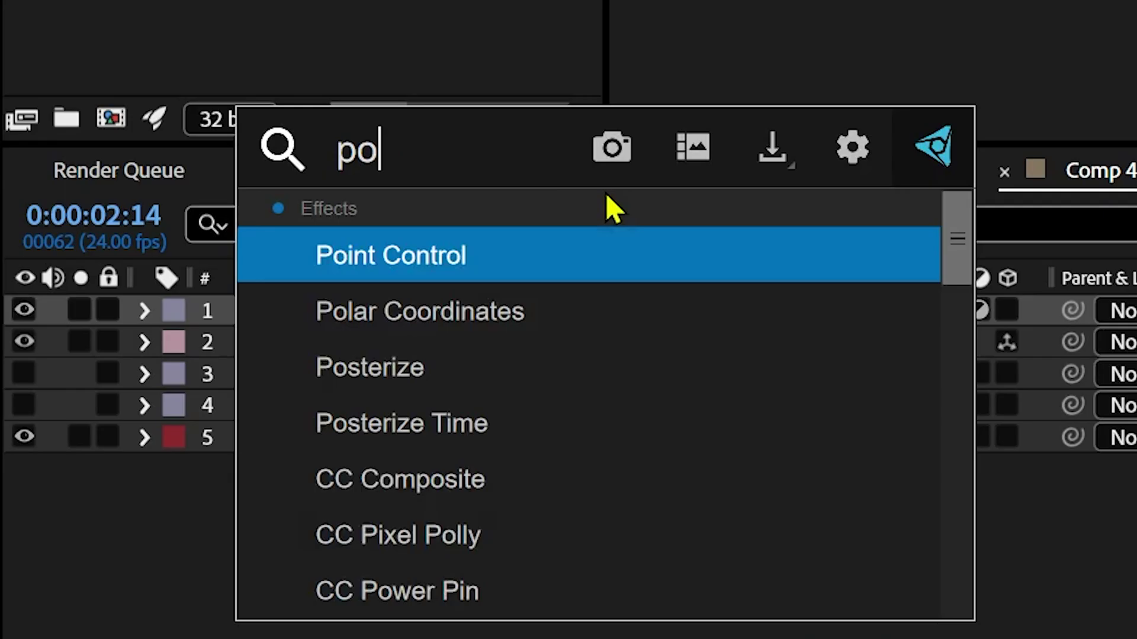
text(int)
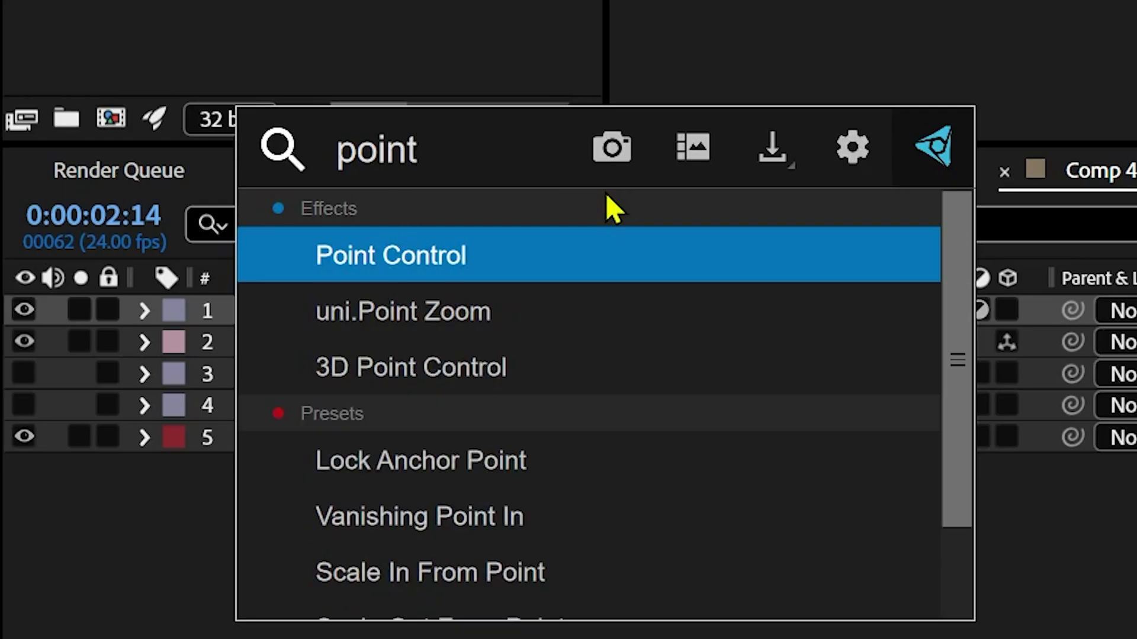
key(Down)
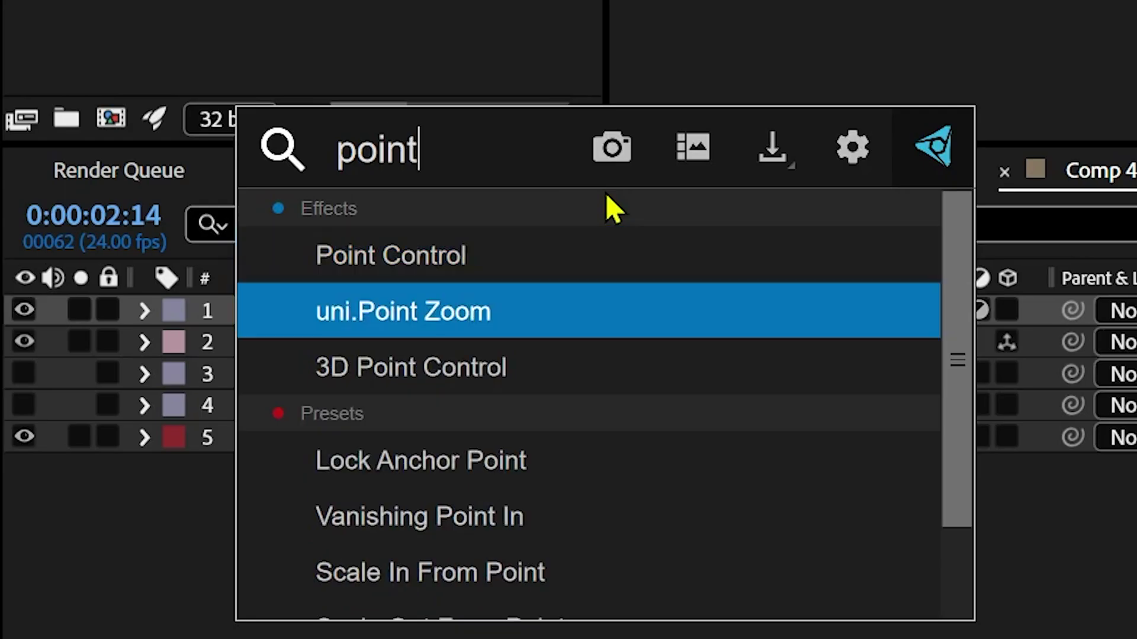
key(Return)
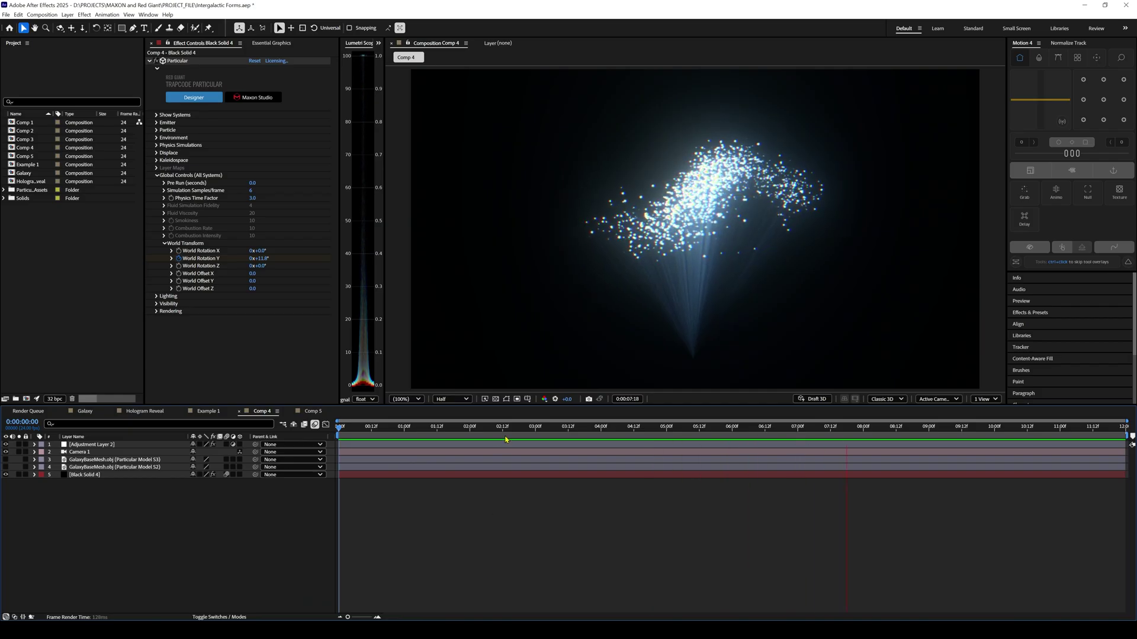
Examine Black Solid 4's Particular keyframes and Particle settings at 0:00:03:18, and preview Comp 4 from its first frame.
mouse_move(566, 436)
mouse_down()
mouse_move(458, 437)
mouse_move(585, 436)
mouse_up()
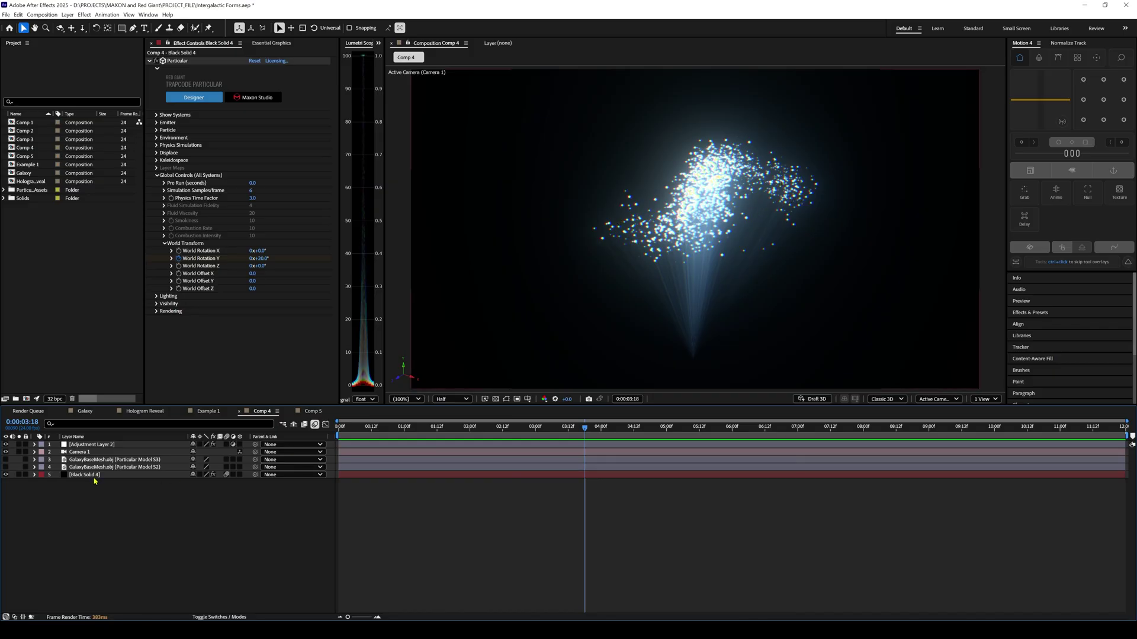
click(34, 475)
click(50, 490)
click(42, 498)
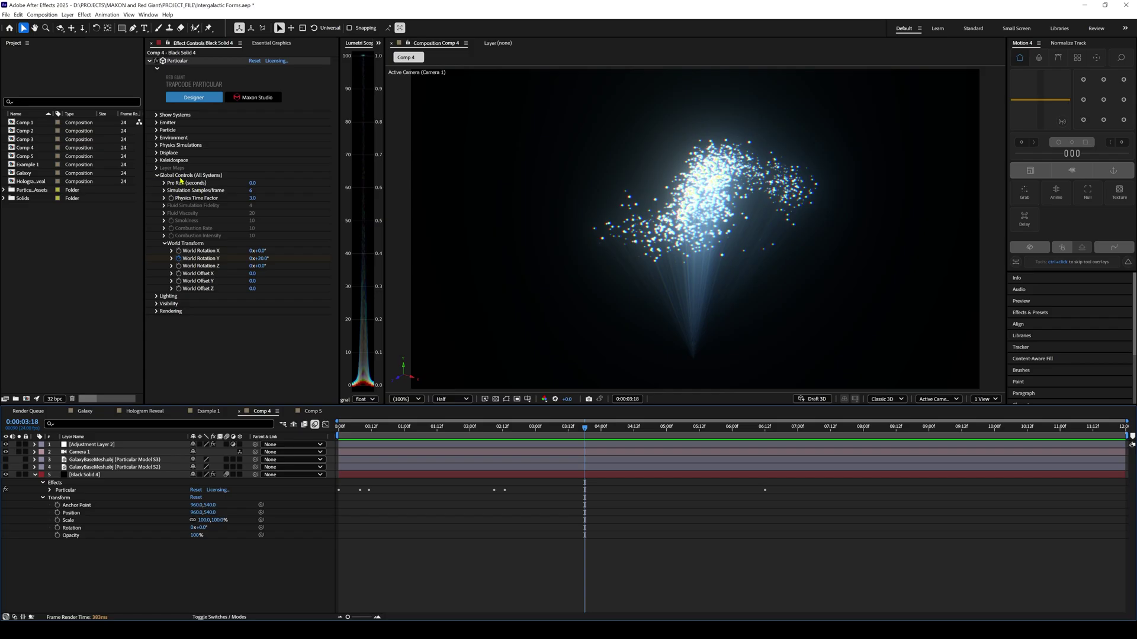
click(156, 131)
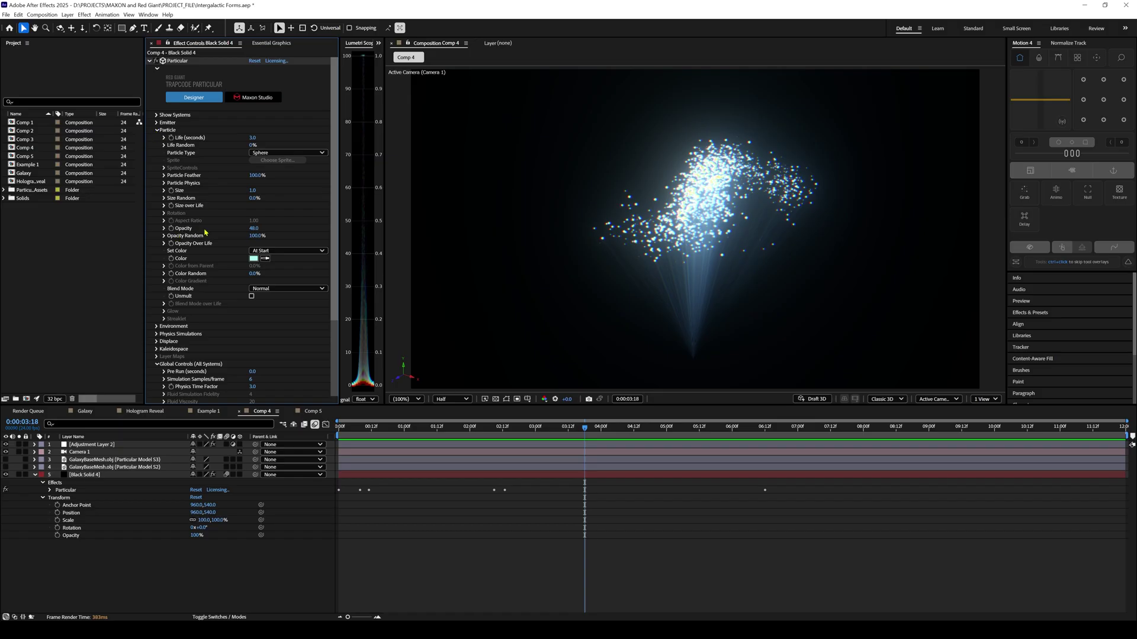
click(35, 475)
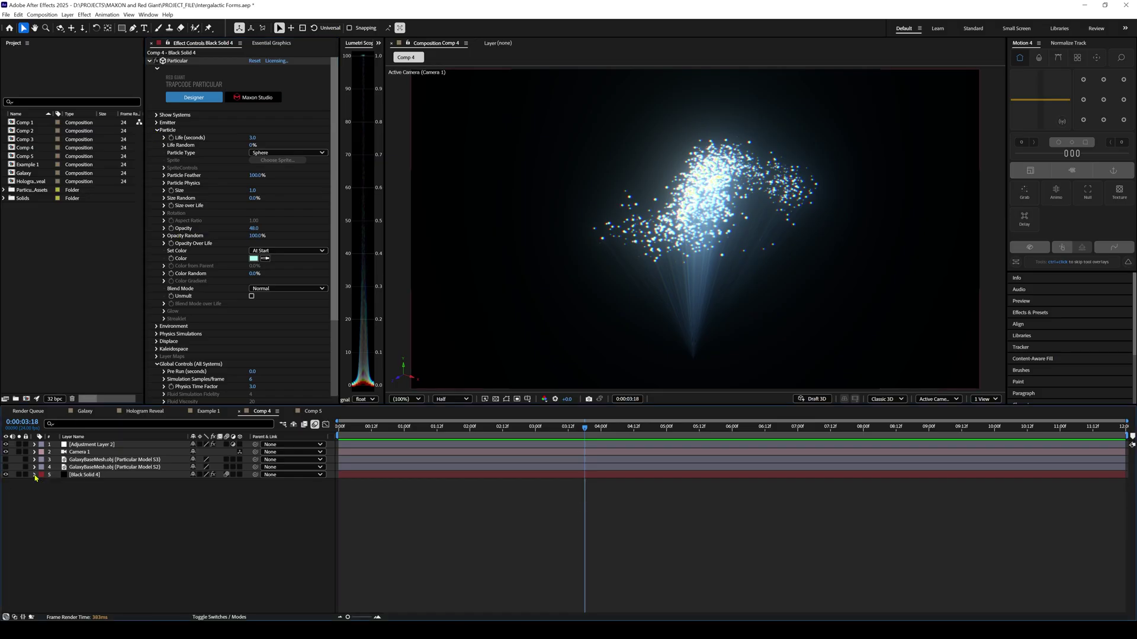
key(space)
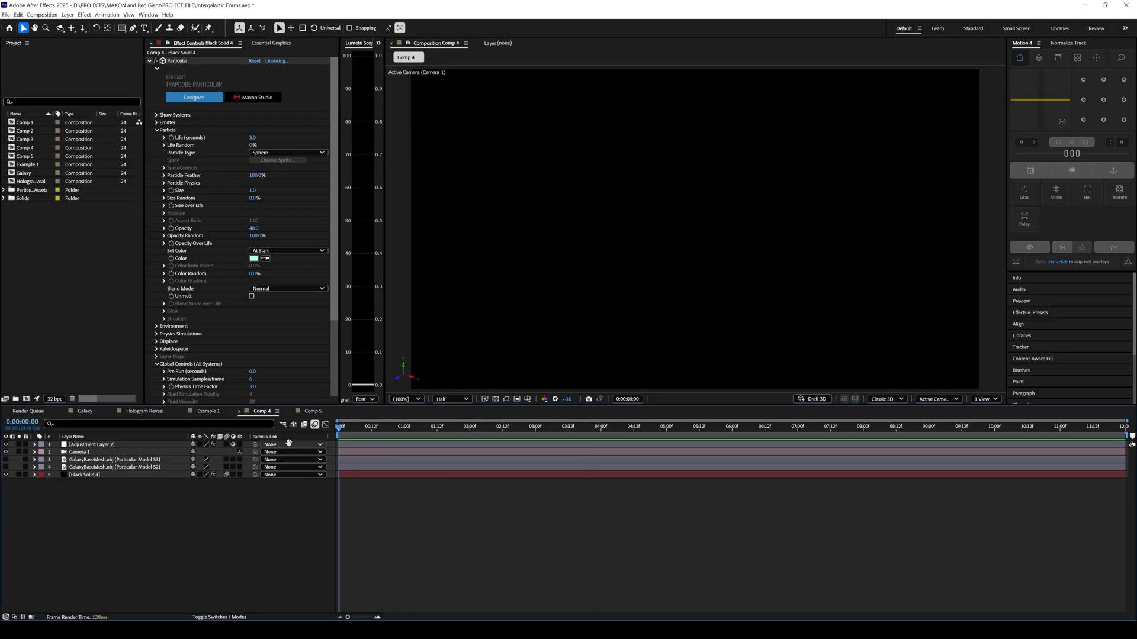